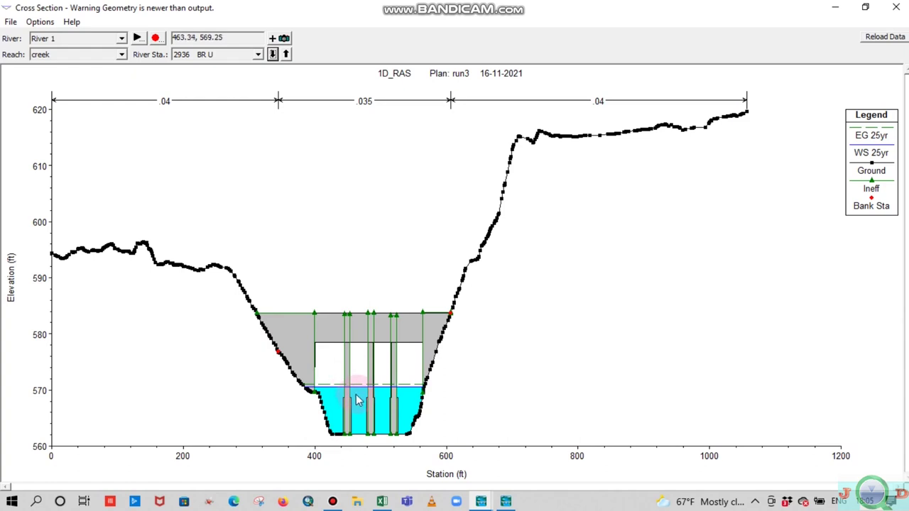
Switch to the 1D steady structures workbook in Excel and examine the Bridge sheet's contraction/expansion figure, expansion ratio table and nc/nob values.
click(305, 412)
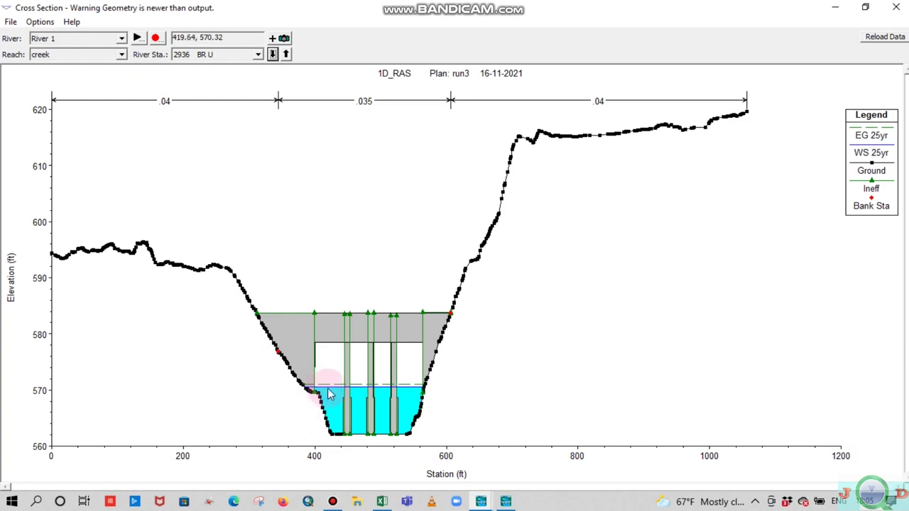
mouse_move(382, 502)
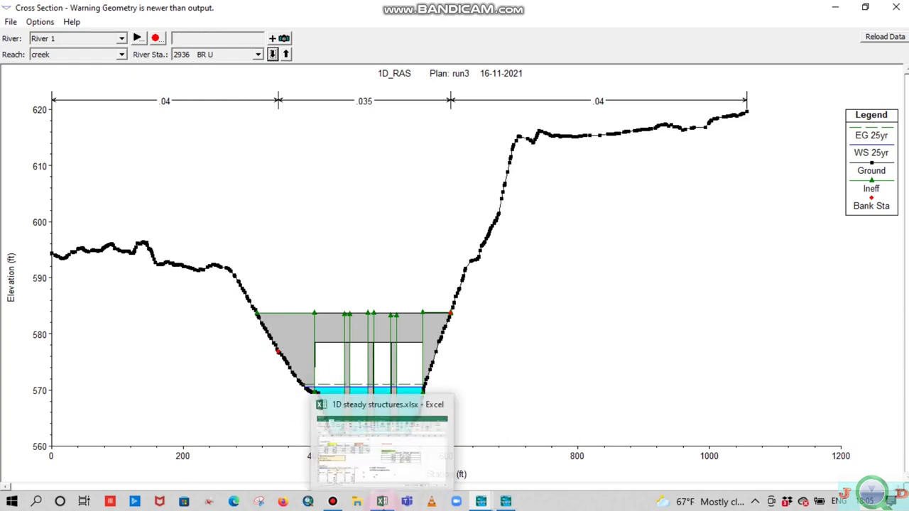
click(376, 448)
drag(794, 469, 631, 465)
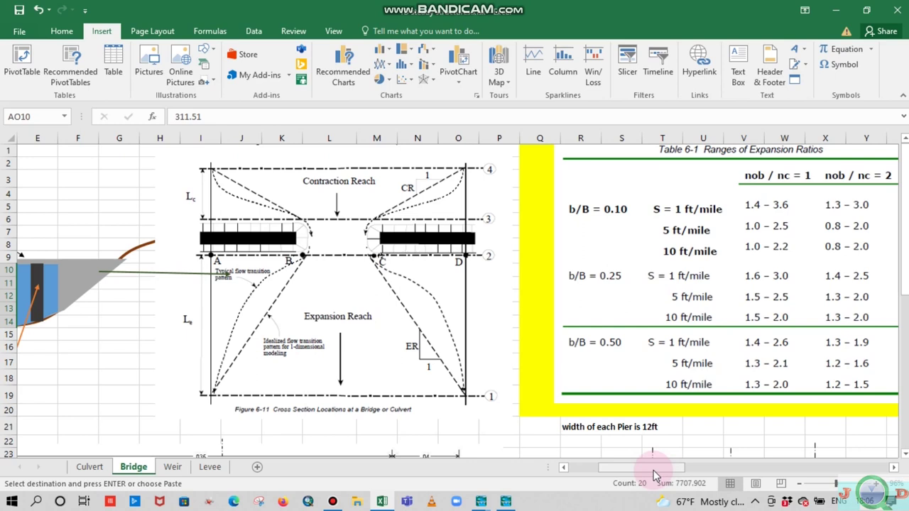
drag(654, 474, 686, 473)
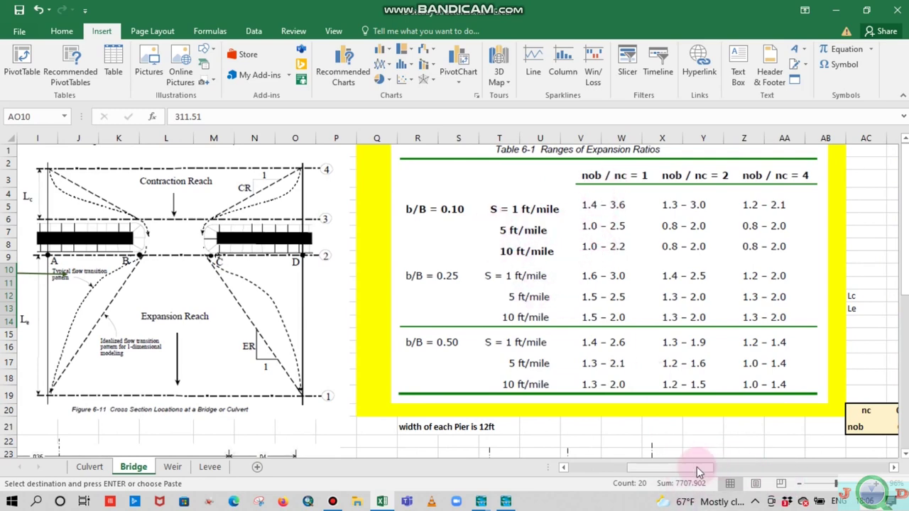
drag(697, 467, 762, 468)
scroll(698, 329, down, 3)
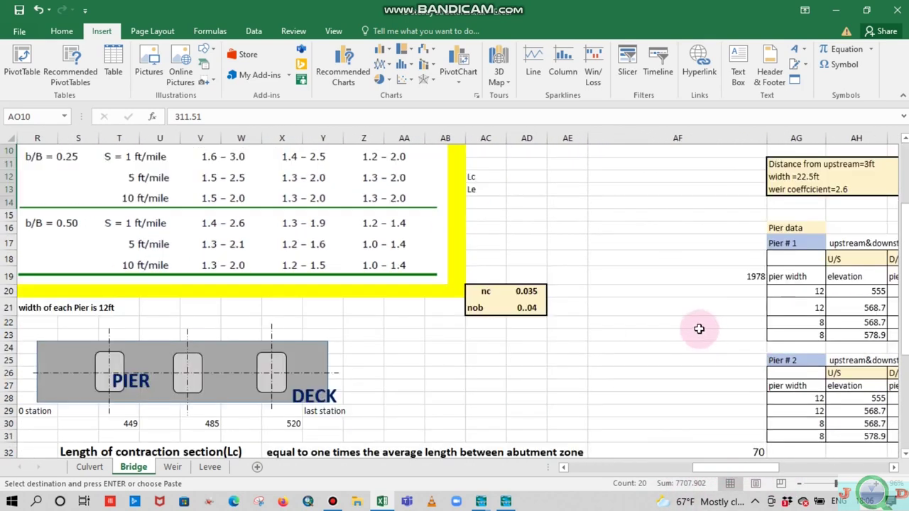
scroll(699, 328, down, 3)
scroll(595, 353, up, 4)
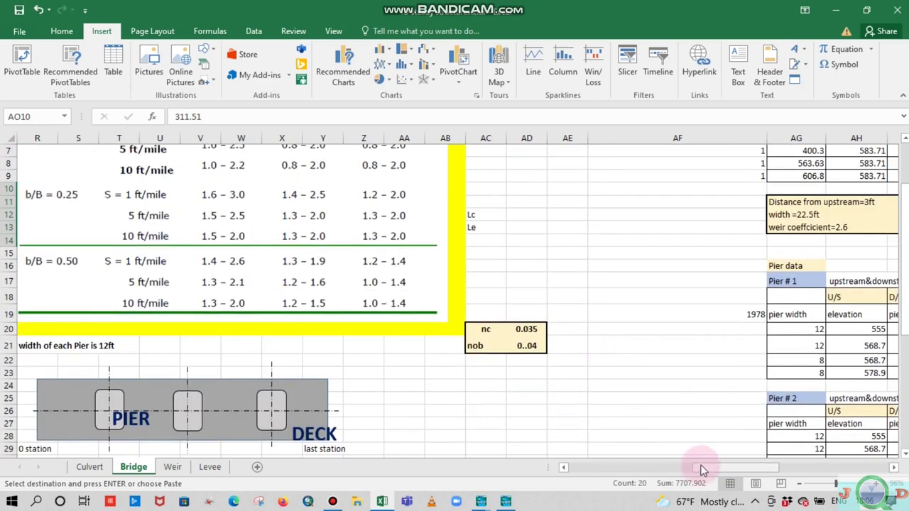
drag(700, 470, 645, 476)
scroll(497, 352, up, 2)
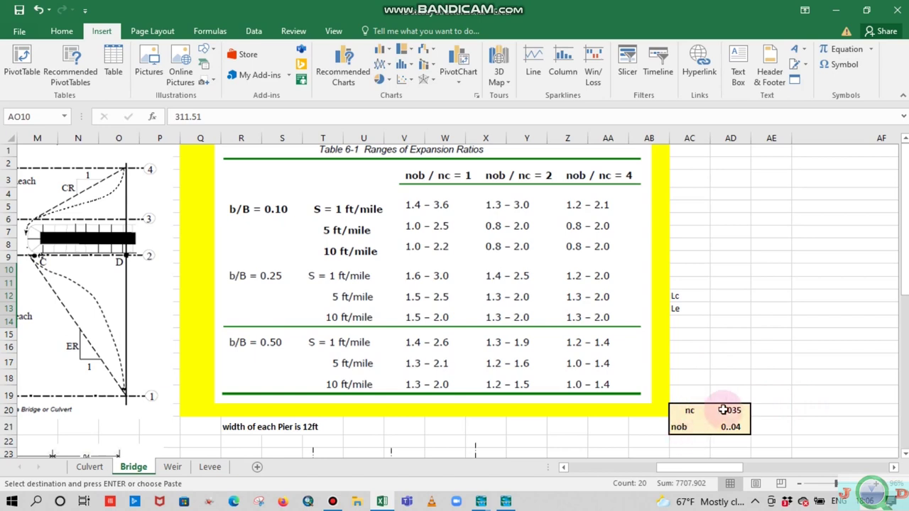
Enter the label nob/nc in cell AE17 beside the expansion ratio table.
click(774, 373)
click(765, 359)
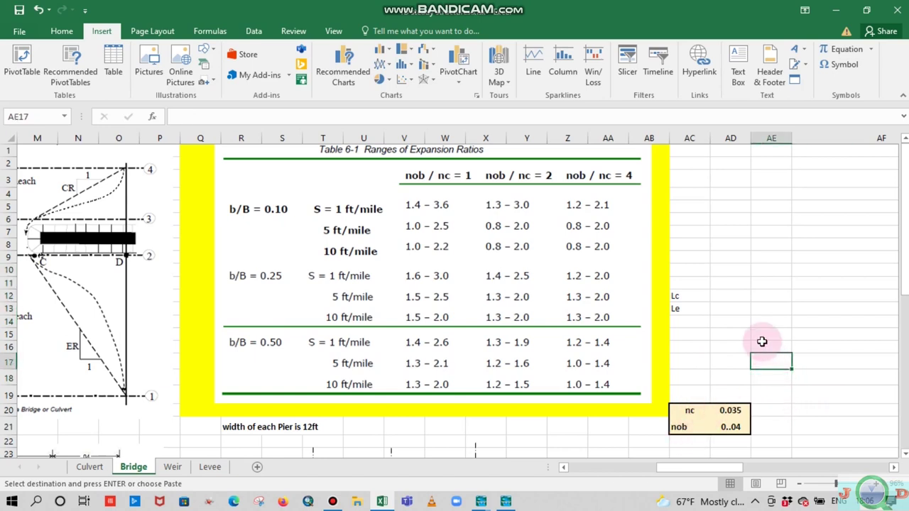
key(F2)
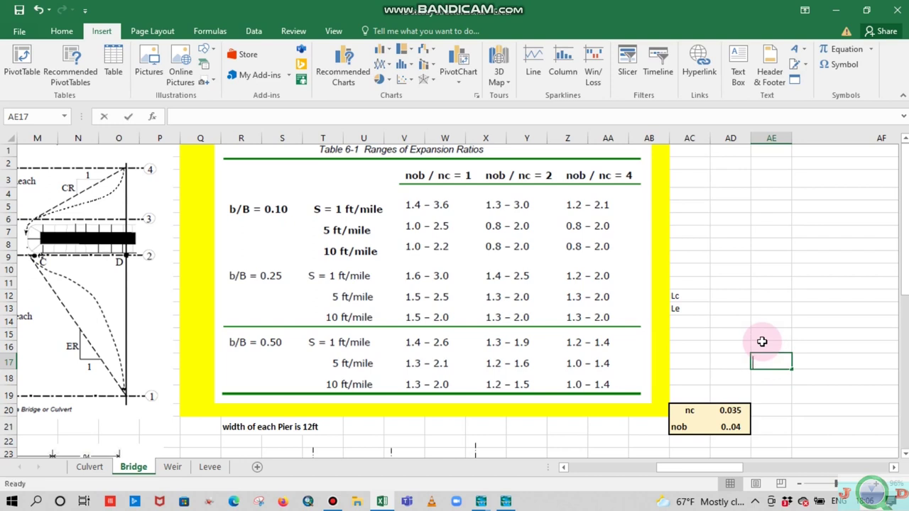
text(nc)
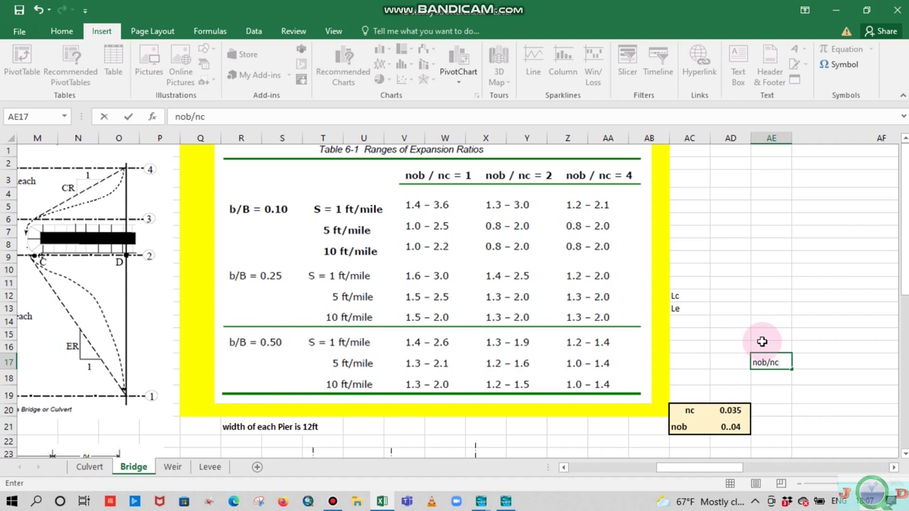
Try to calculate the nob/nc ratio in cell AF17 with the formula =AD21/AD20.
click(831, 362)
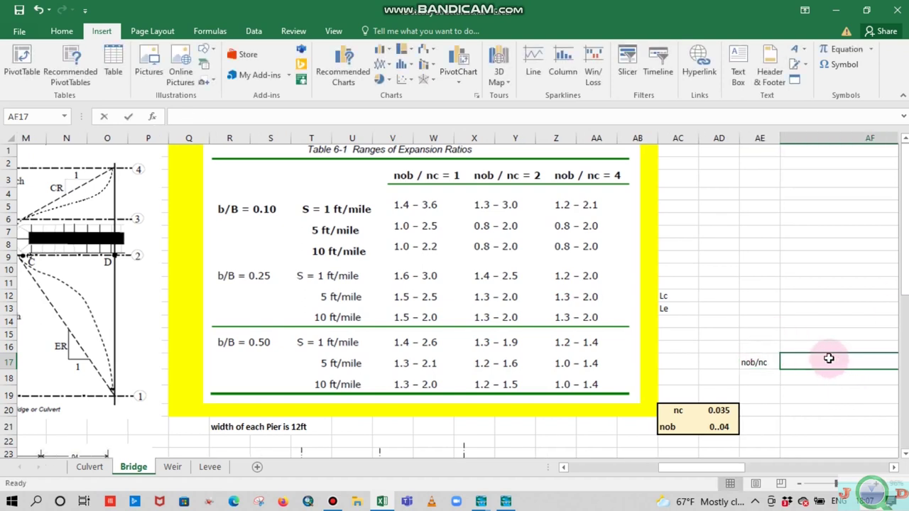
text(=)
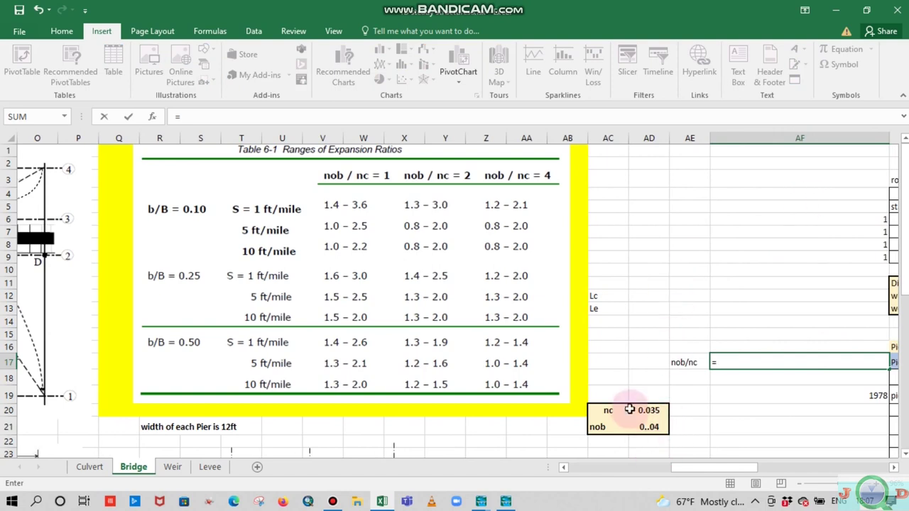
click(649, 427)
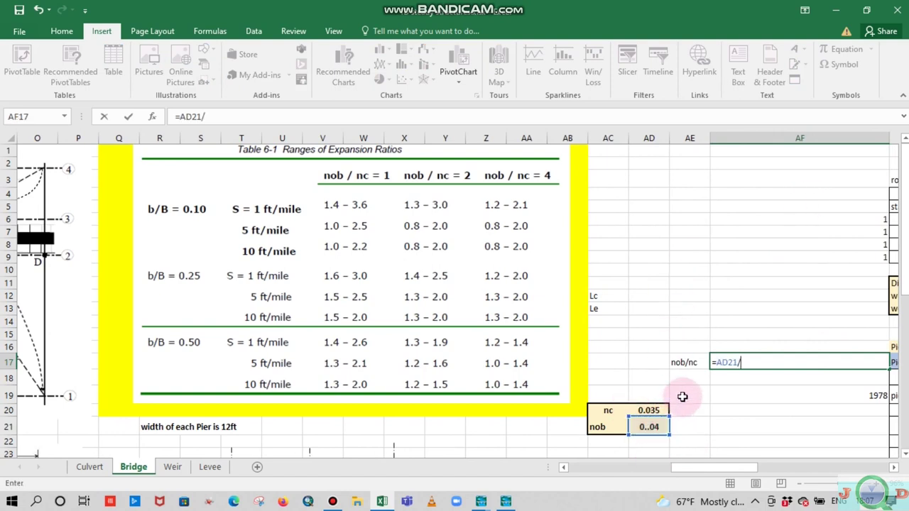
text(/)
click(647, 410)
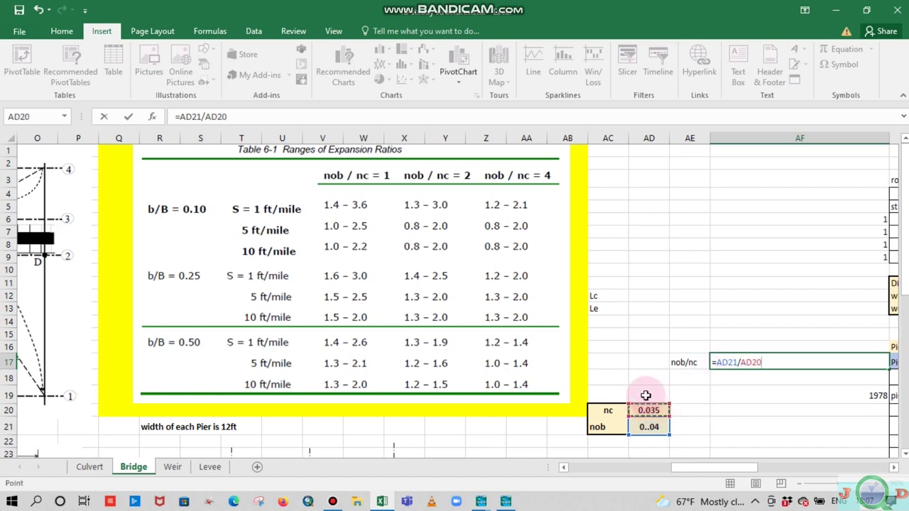
key(Return)
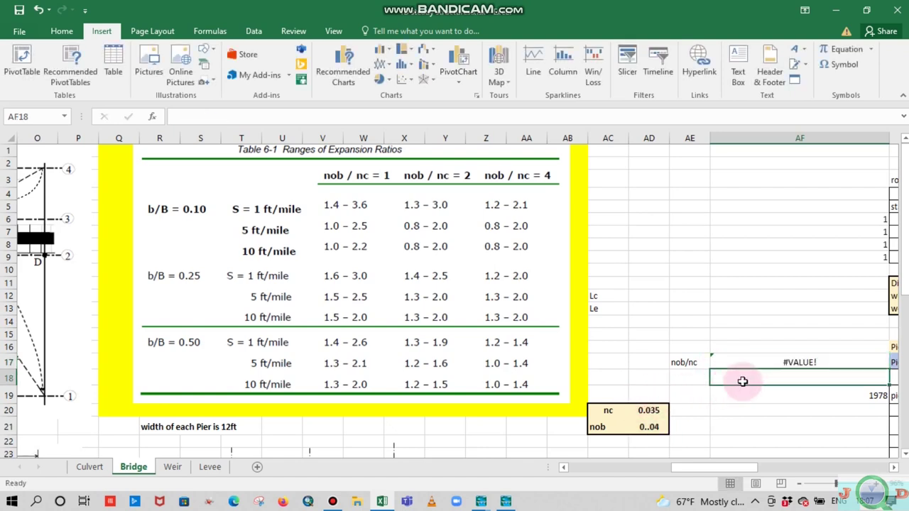
Replace the formula in cell AF17 with =0.04/0.035.
double_click(793, 361)
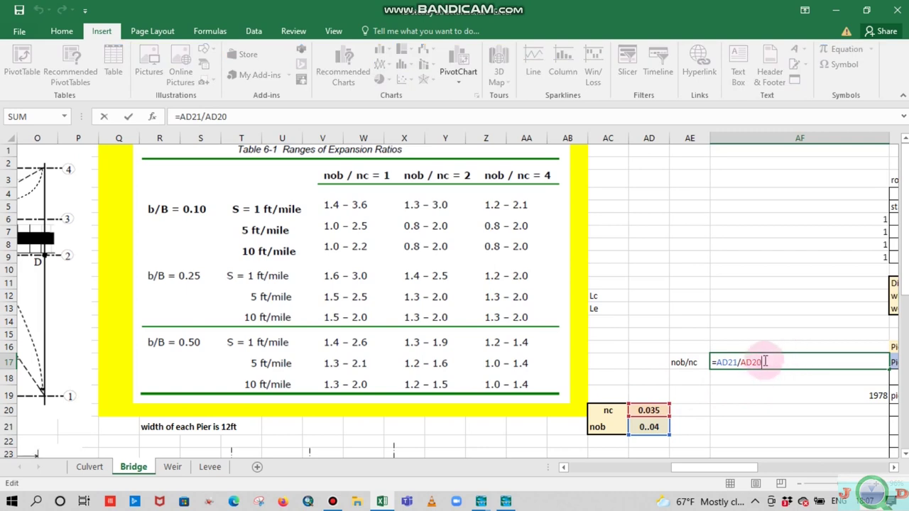
drag(765, 362, 717, 362)
text(0.04/0.035)
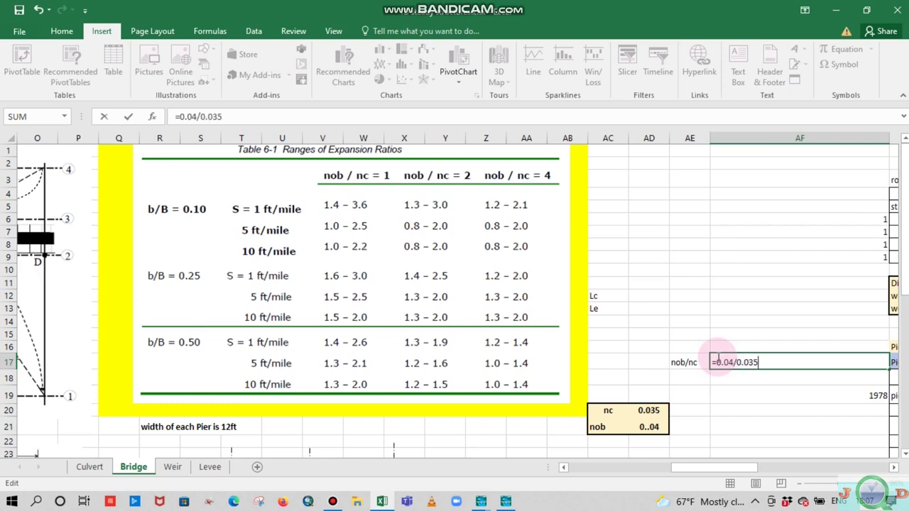
key(Return)
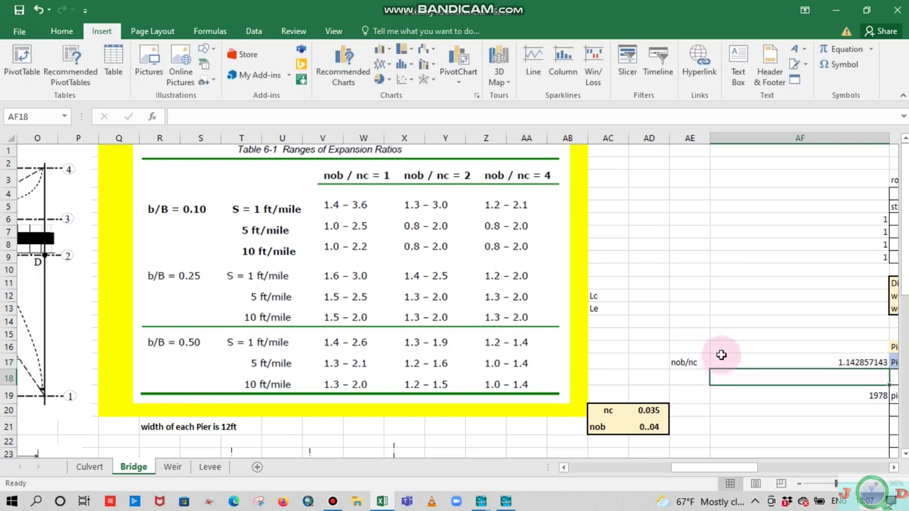
Enter the rounded nob/nc ratio 1 in cell AF18, below the calculated ratio.
click(830, 360)
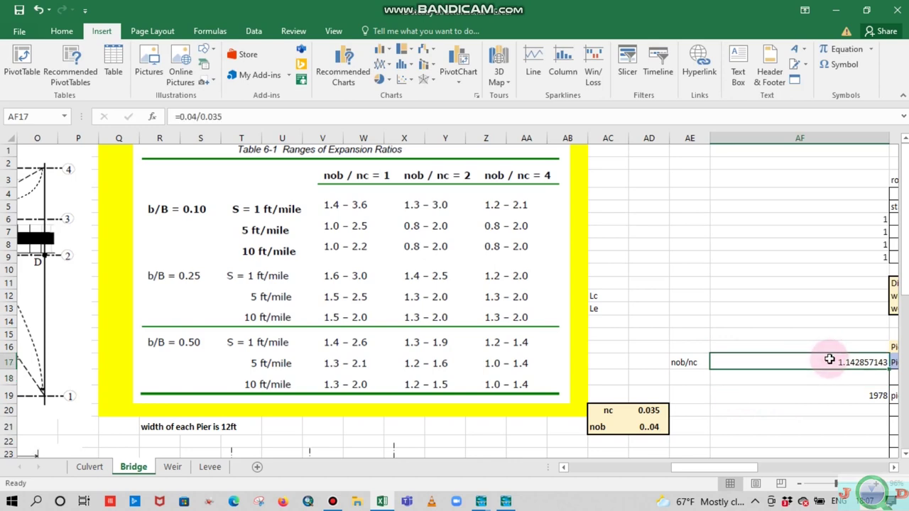
click(818, 348)
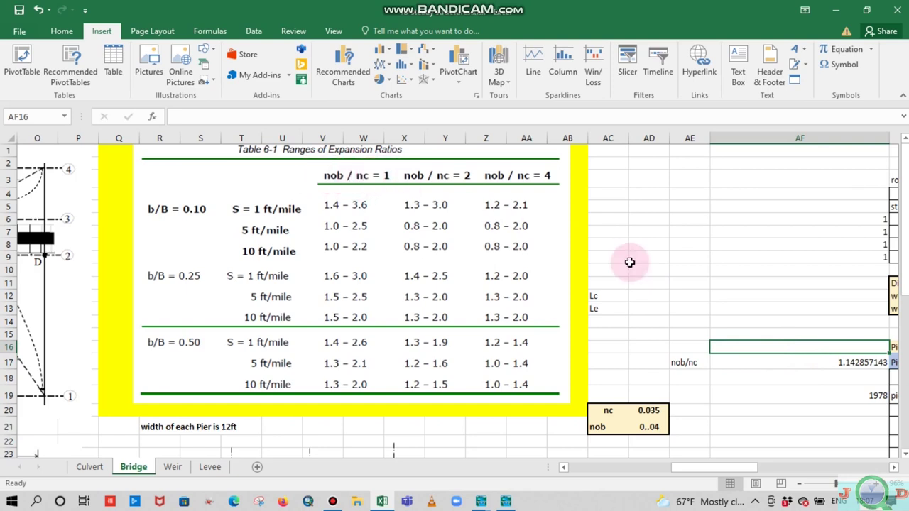
click(838, 360)
click(805, 372)
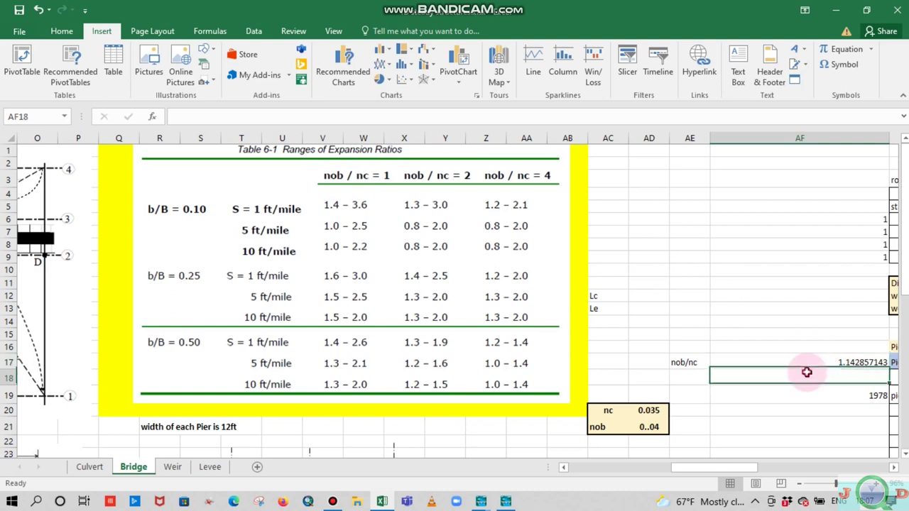
text(1)
key(Return)
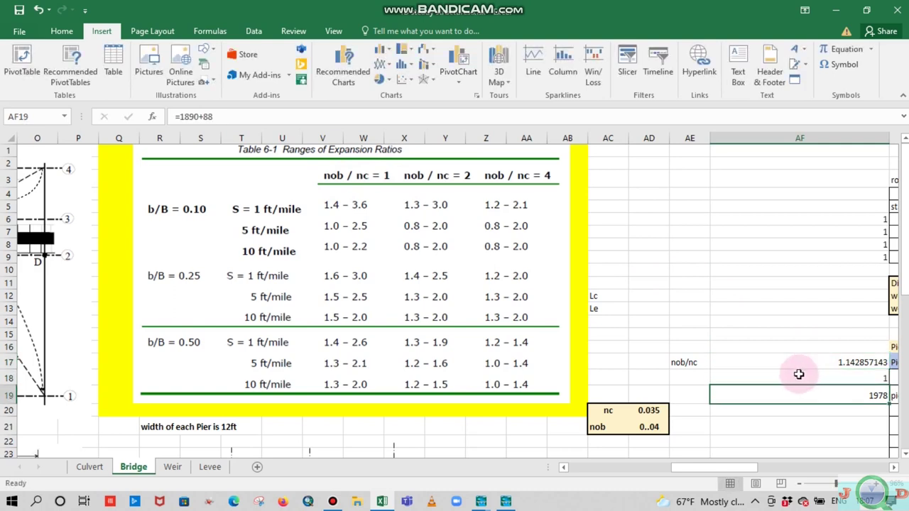
Examine the floodplain and opening widths in the bridge cross-section figure and compare them with the b, B and slope entries on the sheet.
click(871, 379)
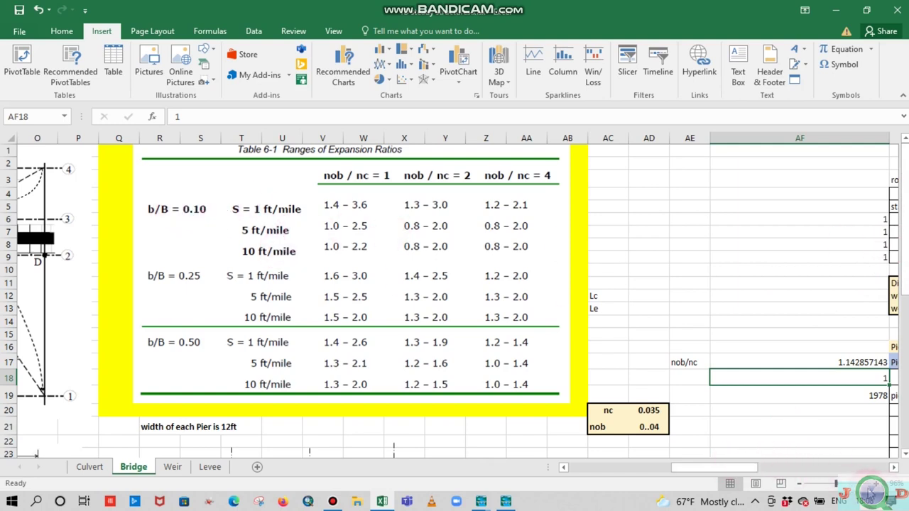
scroll(771, 483, down, 2)
scroll(715, 428, down, 5)
scroll(700, 416, up, 1)
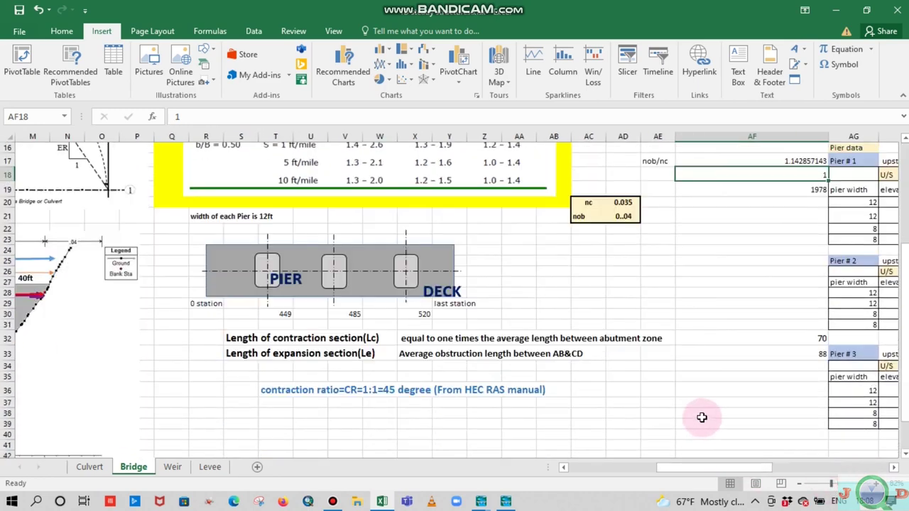
drag(709, 466, 833, 466)
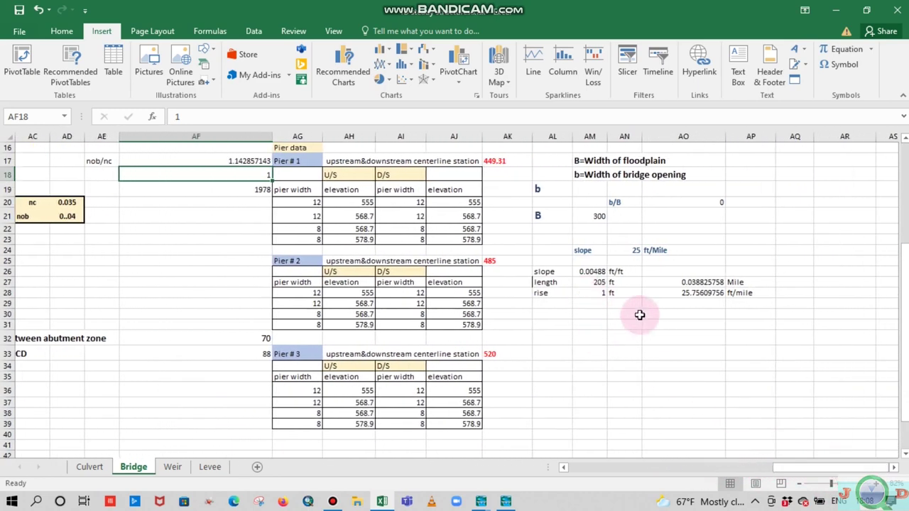
scroll(641, 316, up, 4)
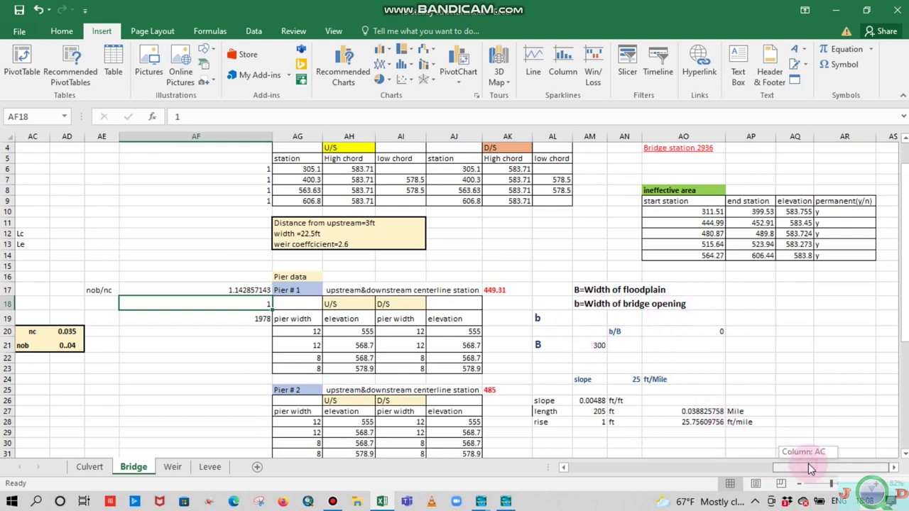
drag(808, 463, 618, 466)
scroll(196, 331, down, 3)
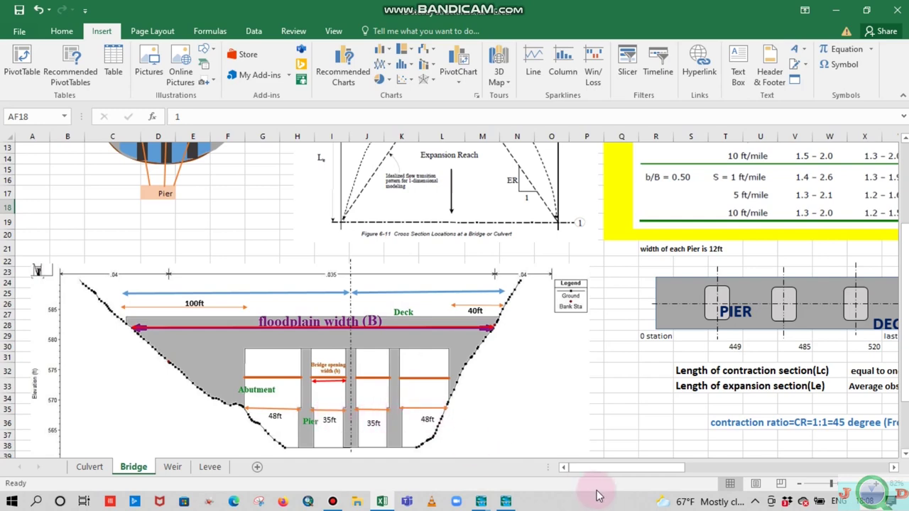
drag(603, 470, 844, 461)
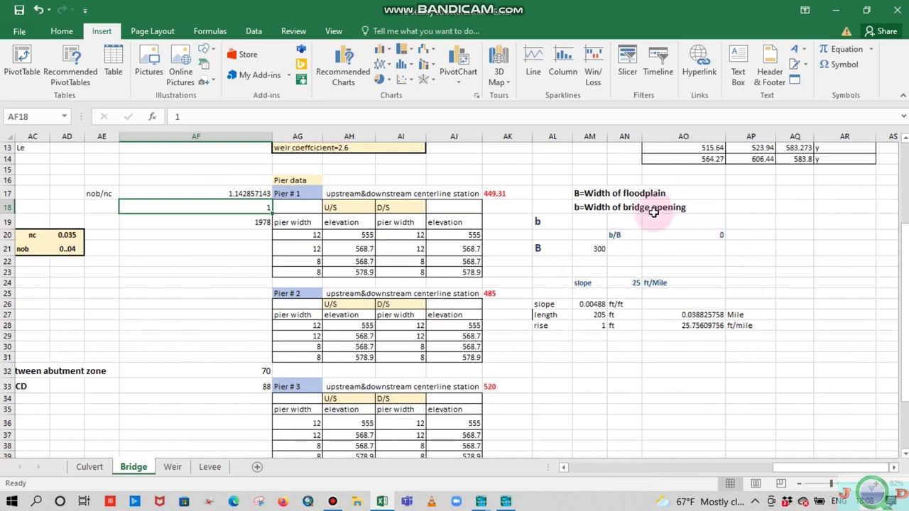
click(723, 206)
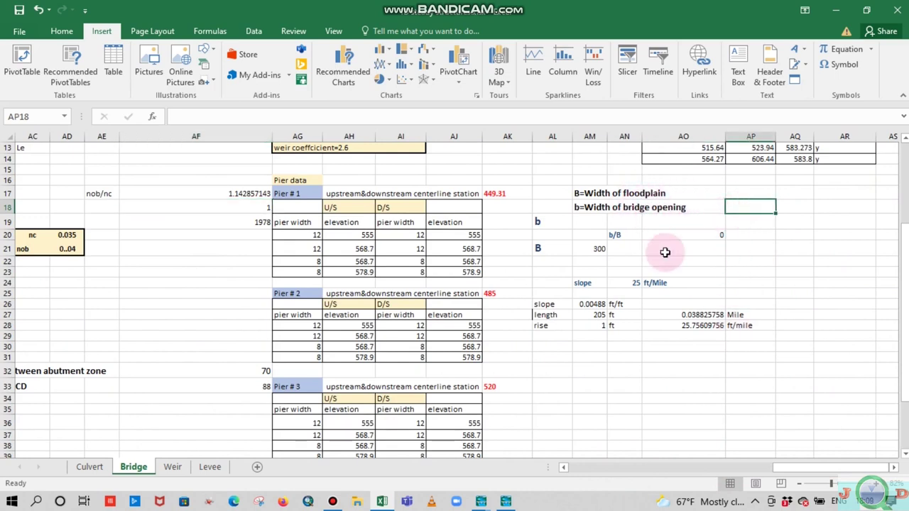
drag(812, 468, 606, 469)
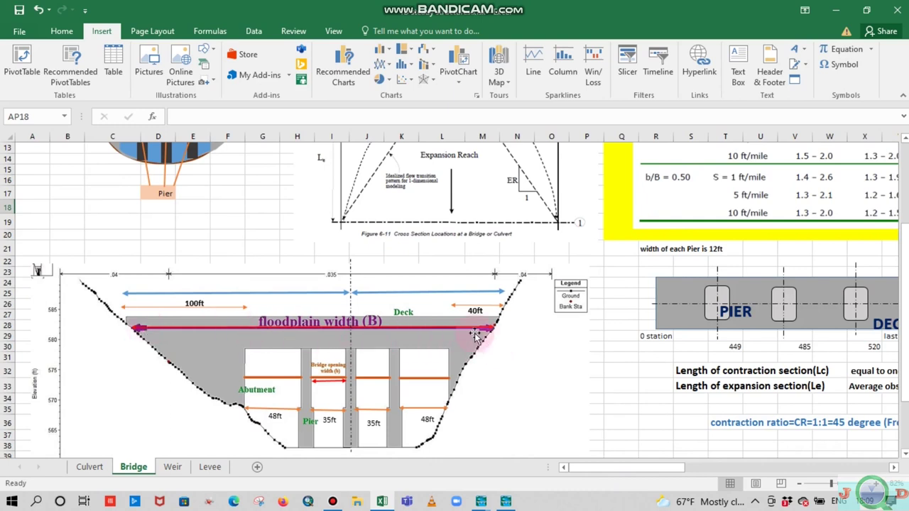
scroll(452, 359, down, 1)
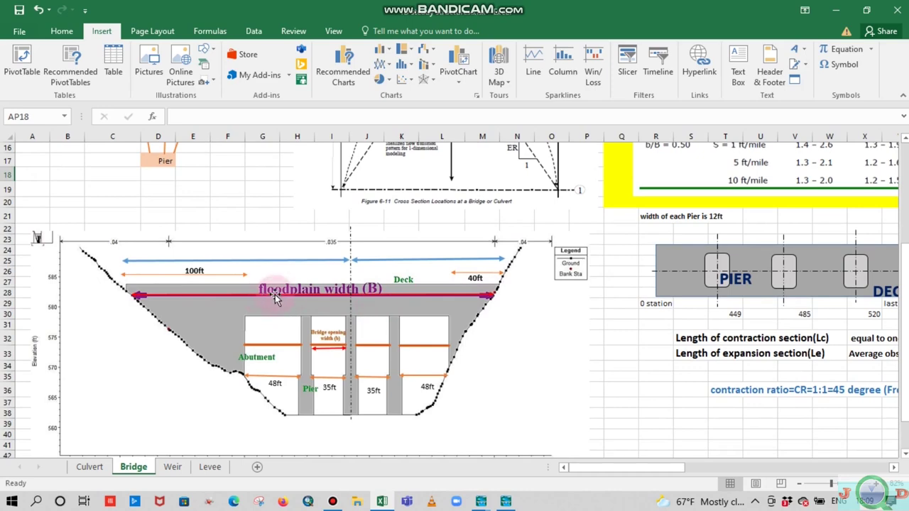
drag(664, 463, 884, 469)
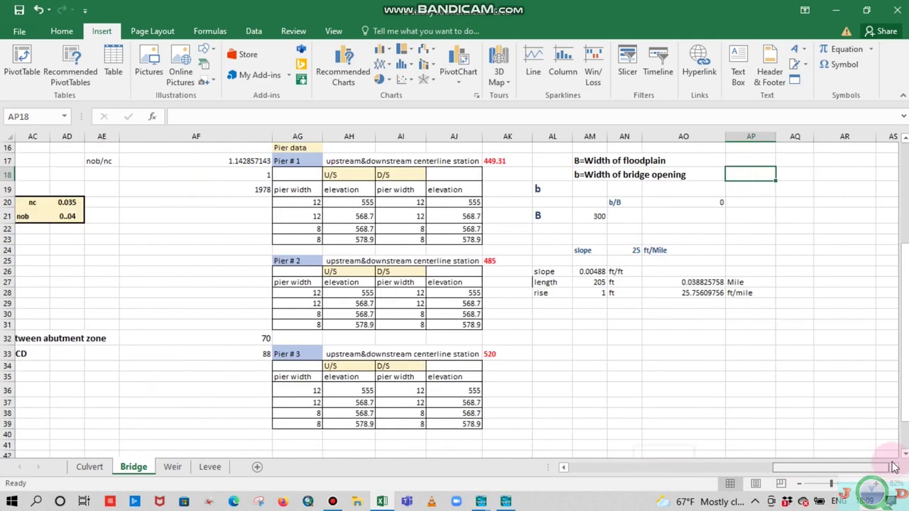
Calculate the bridge opening width b in cell AM19 with the formula =48+35+35+48.
click(576, 189)
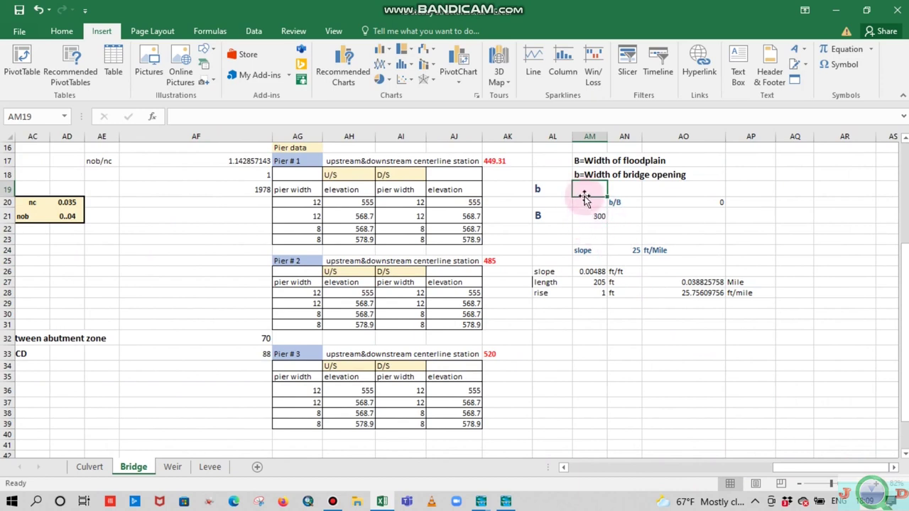
double_click(583, 190)
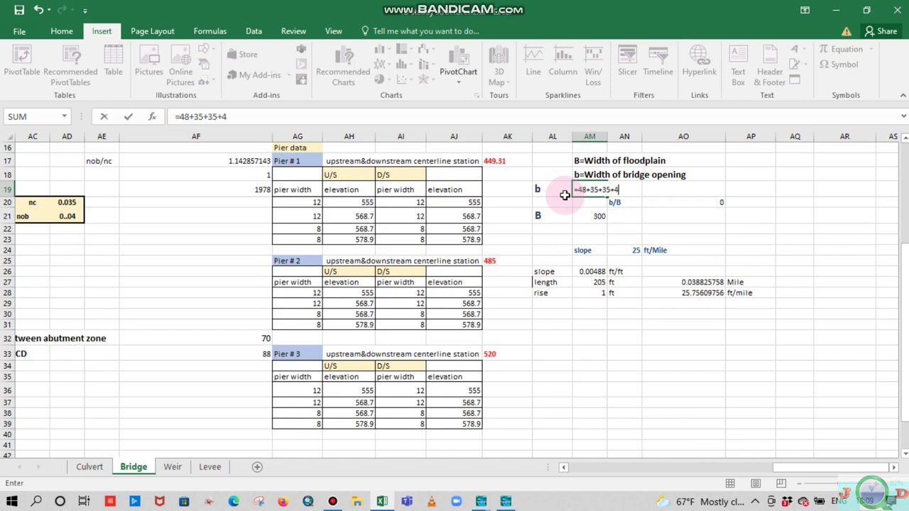
key(Return)
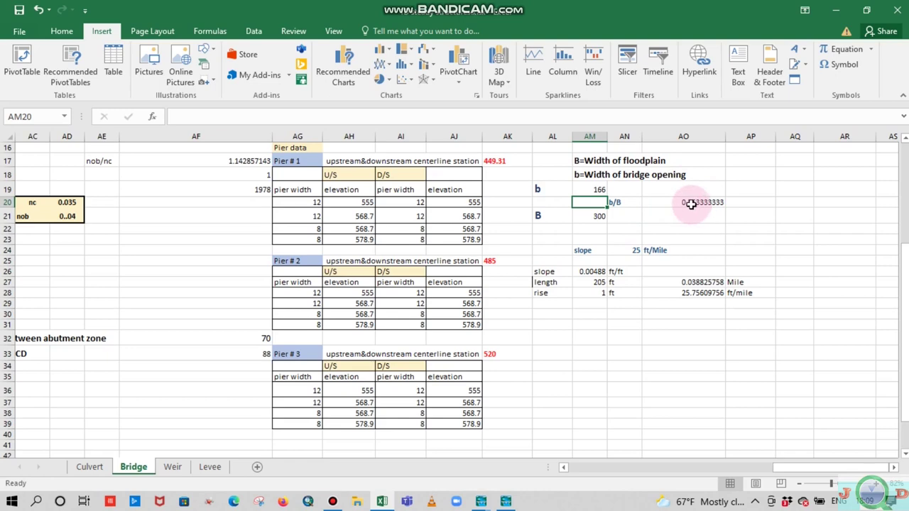
Examine the expansion ratio ranges in Table 6-1, then return to the slope, length and rise entries beside the pier data.
drag(850, 470, 728, 467)
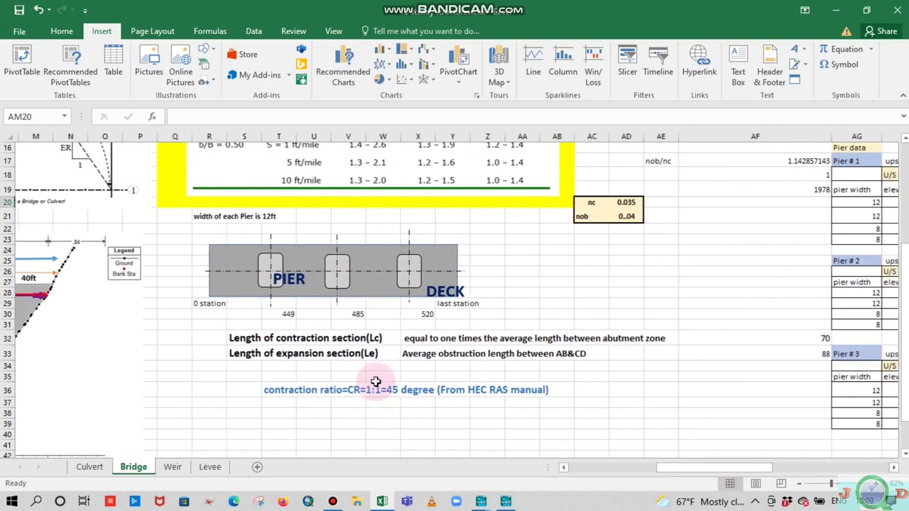
scroll(341, 373, up, 5)
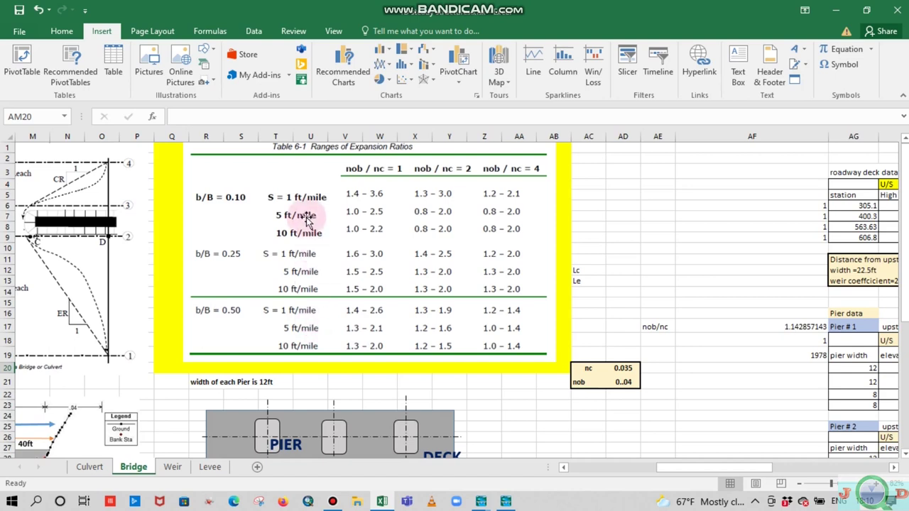
key(Down)
key(Down)
key(Down)
key(Down)
key(Down)
key(Down)
key(Down)
key(Down)
key(Down)
key(Down)
key(Down)
key(Right)
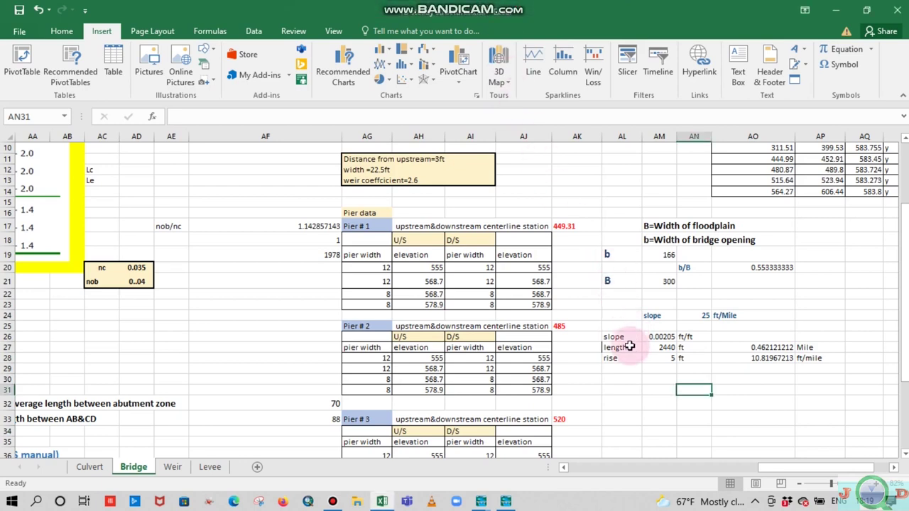
Set the slope in cell AN24 to 10 ft/mile, based on the calculated value in cell AO28.
click(701, 313)
click(777, 363)
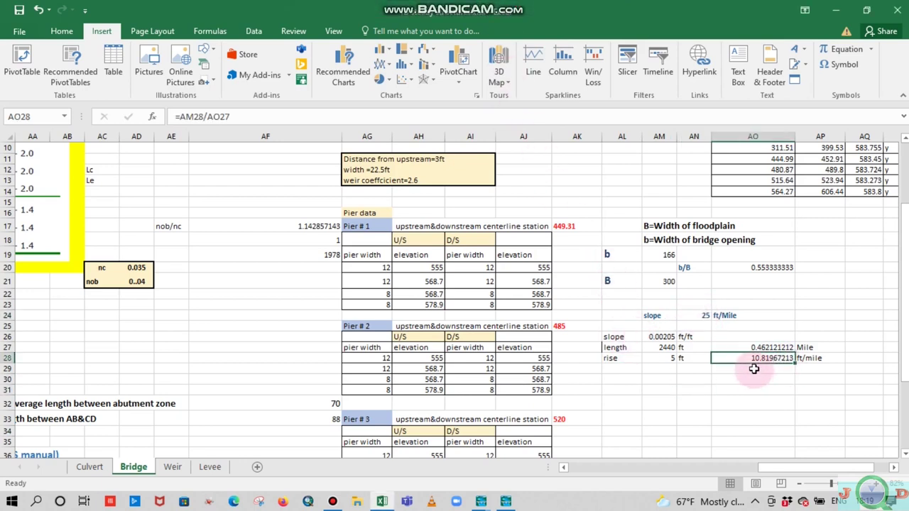
click(695, 316)
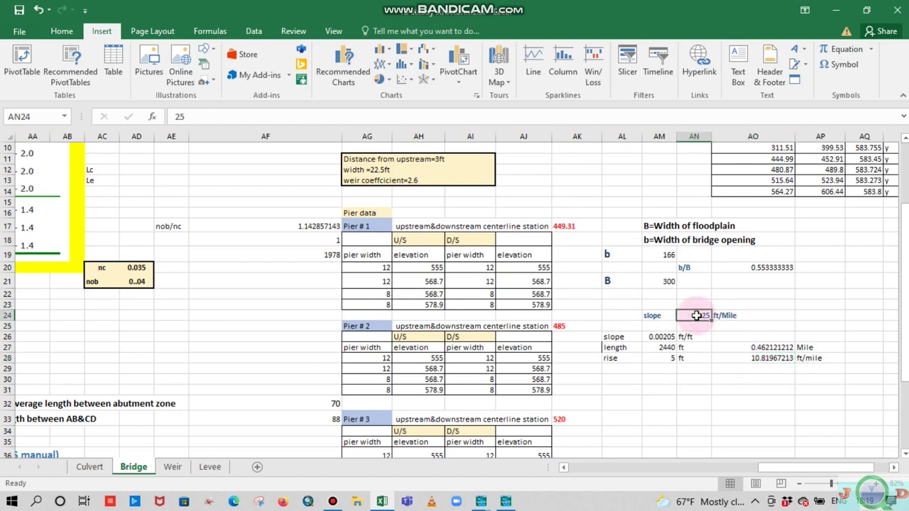
text(10)
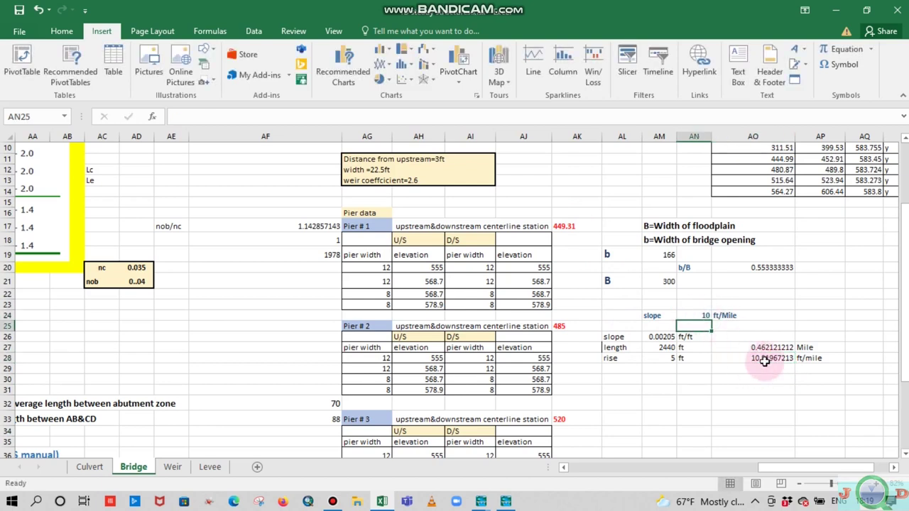
Review the slope formula, length and rise in cells AM26 to AM28.
click(661, 336)
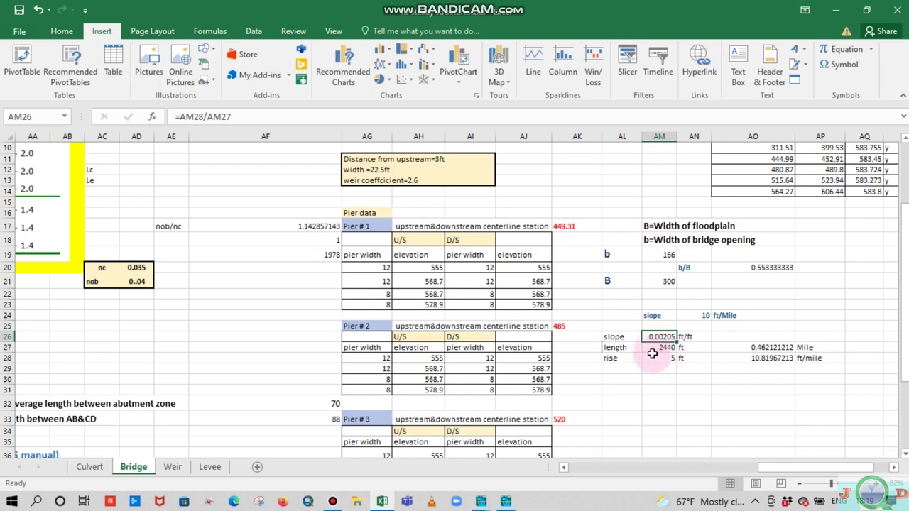
click(659, 349)
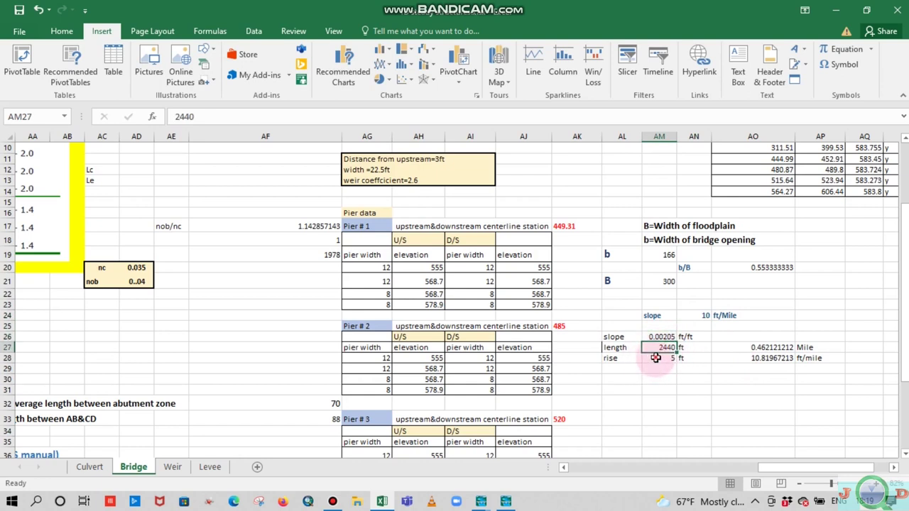
click(655, 358)
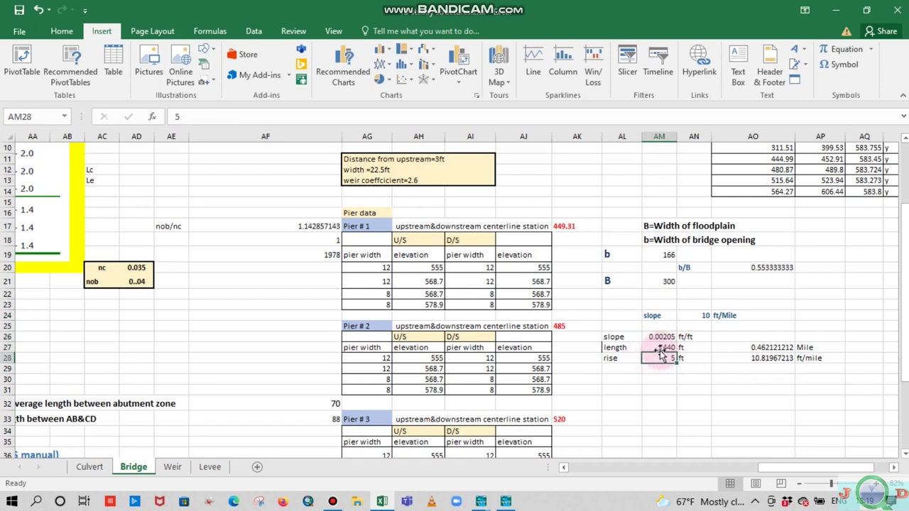
Switch to RAS Mapper and plot the terrain profile along the line of the slope through bridge layer.
mouse_move(505, 501)
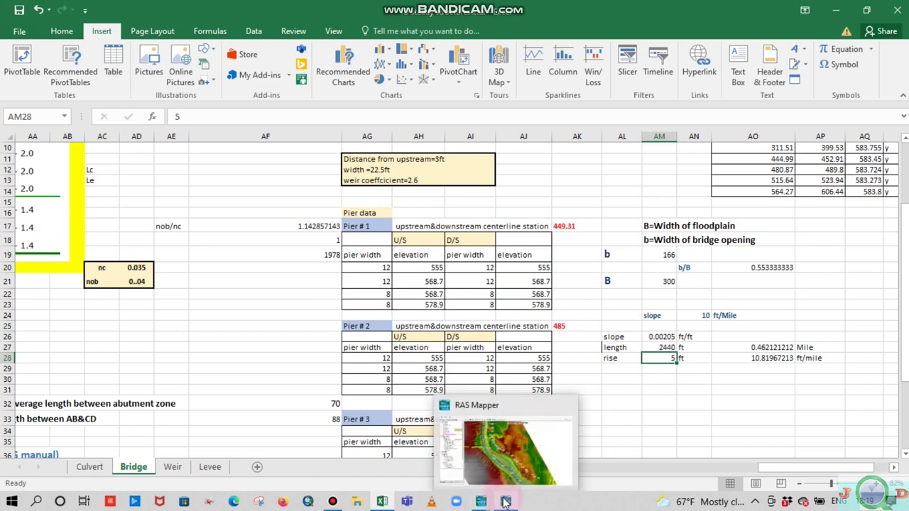
click(508, 444)
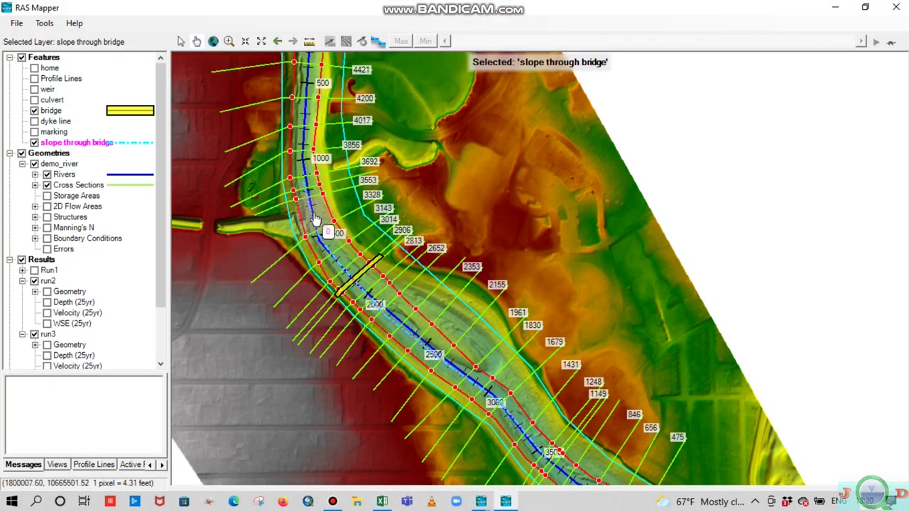
click(61, 143)
right_click(64, 146)
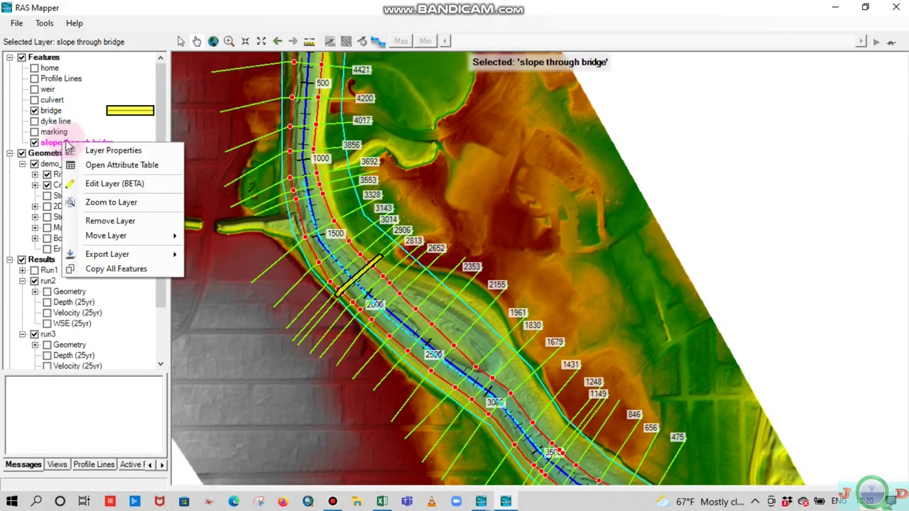
click(330, 255)
right_click(330, 254)
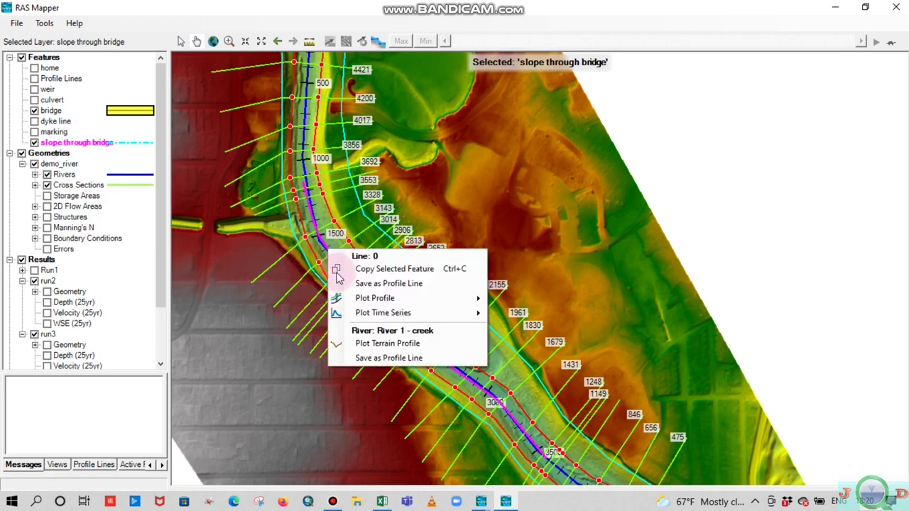
mouse_move(402, 318)
mouse_move(436, 300)
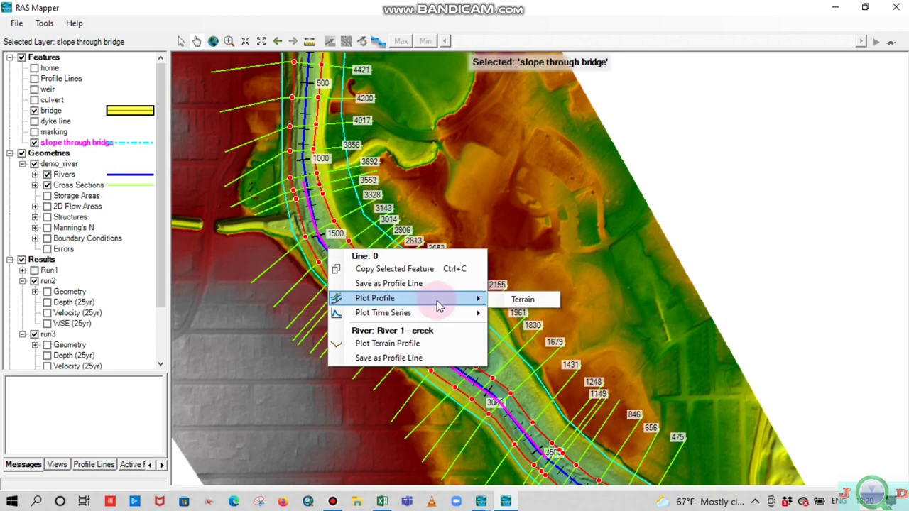
click(512, 302)
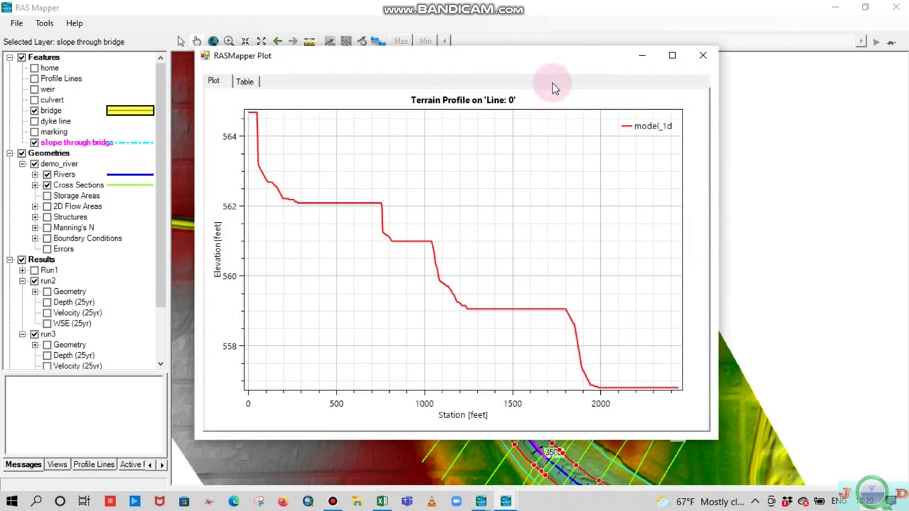
Reposition the terrain profile plot and read the station and elevation at the profile's downstream end.
drag(552, 61, 680, 60)
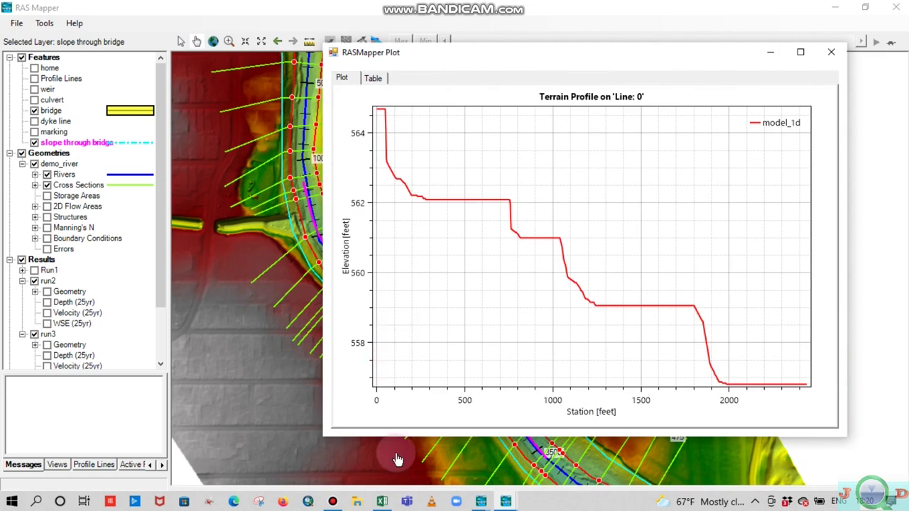
mouse_move(382, 501)
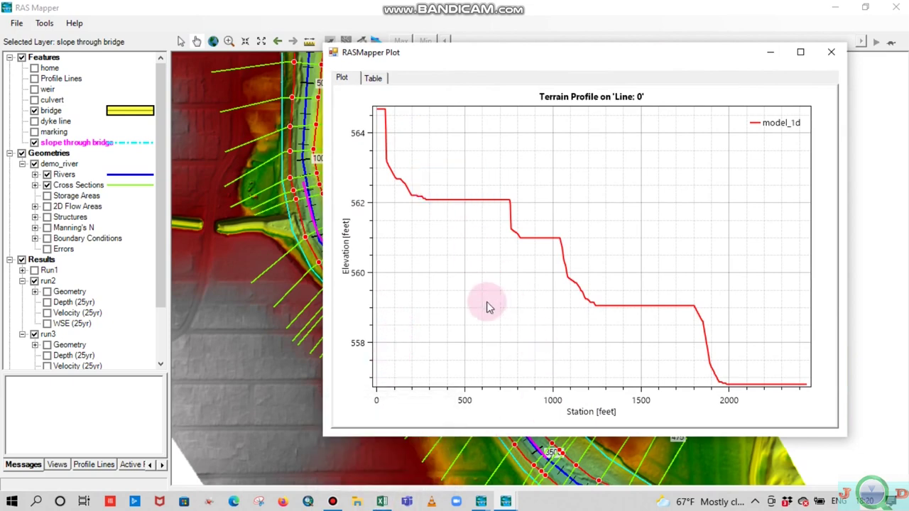
mouse_move(807, 384)
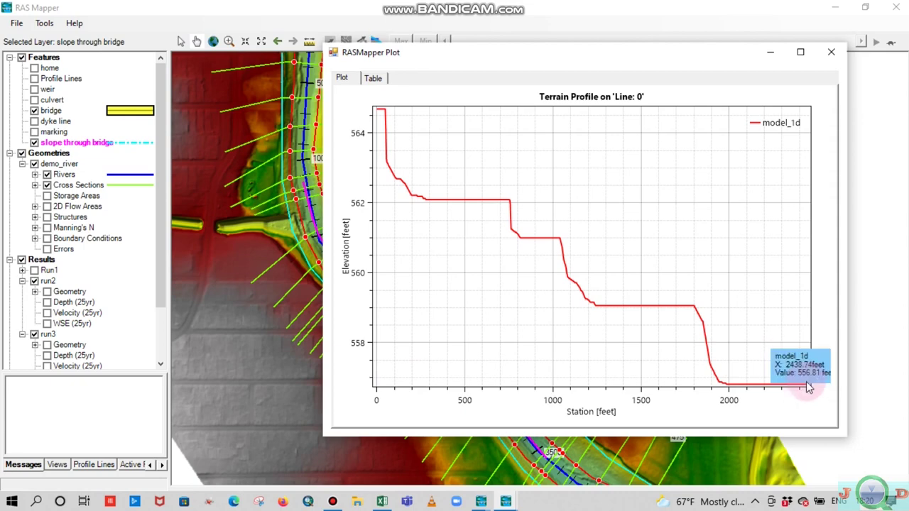
Back in Excel, enter the expansion ratio 2 in cell AC24, taken from Table 6-1 for b/B = 0.50, 10 ft/mile and nob/nc = 1.
click(382, 502)
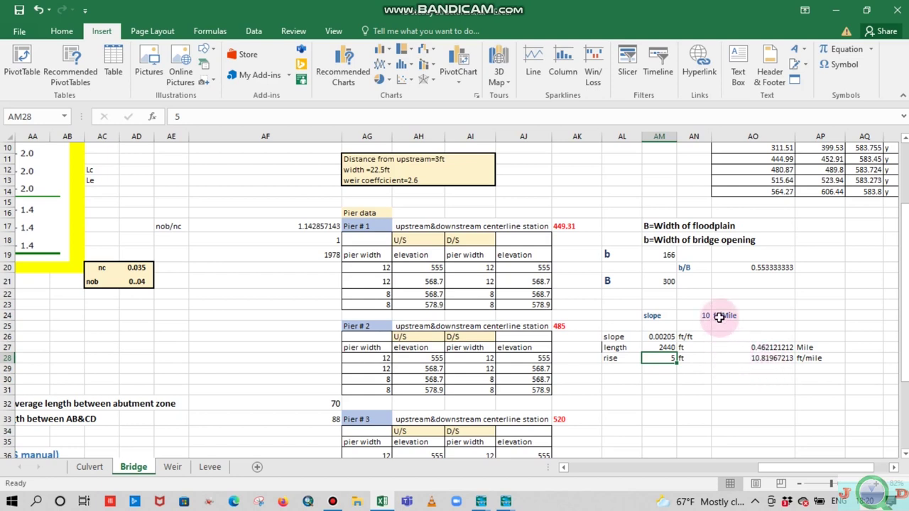
drag(767, 467, 695, 468)
scroll(353, 315, up, 3)
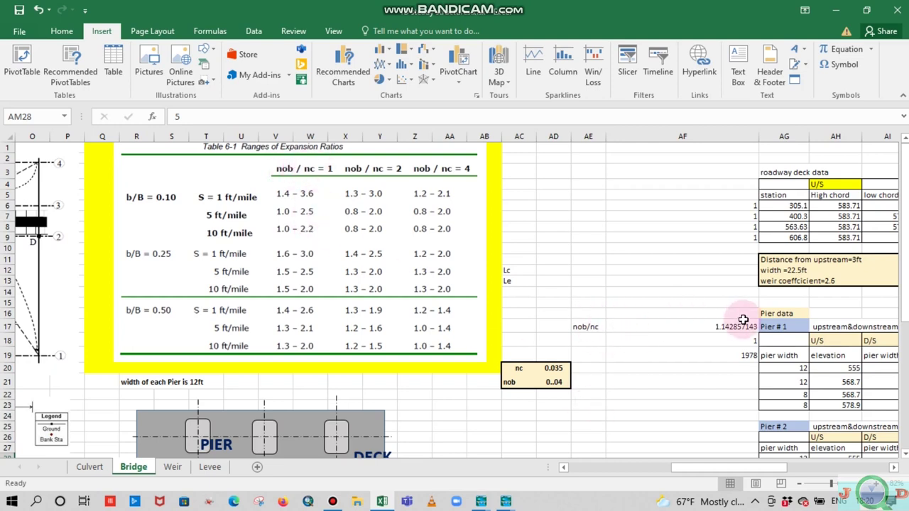
click(289, 351)
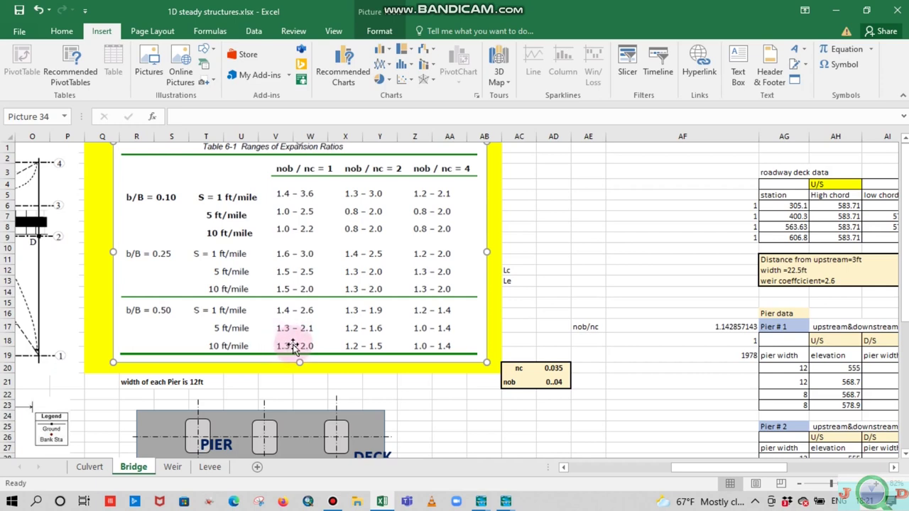
click(517, 412)
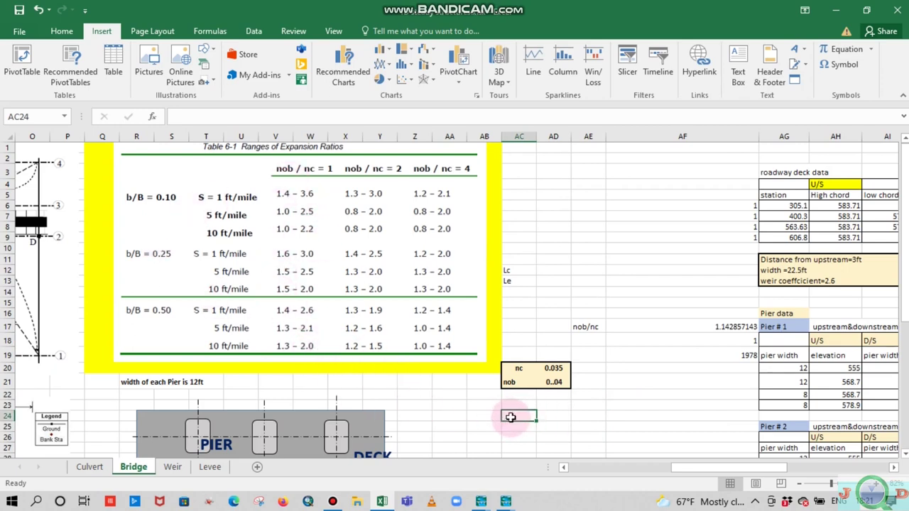
text(2)
key(Return)
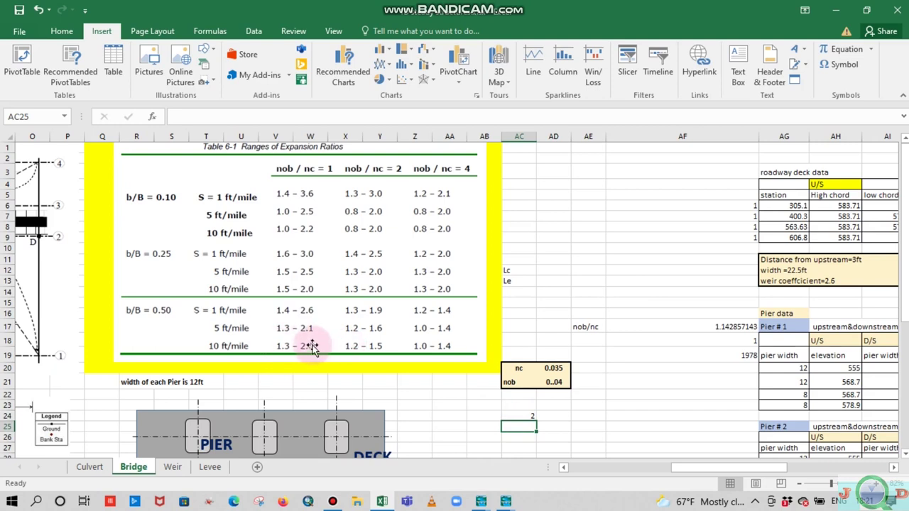
click(525, 416)
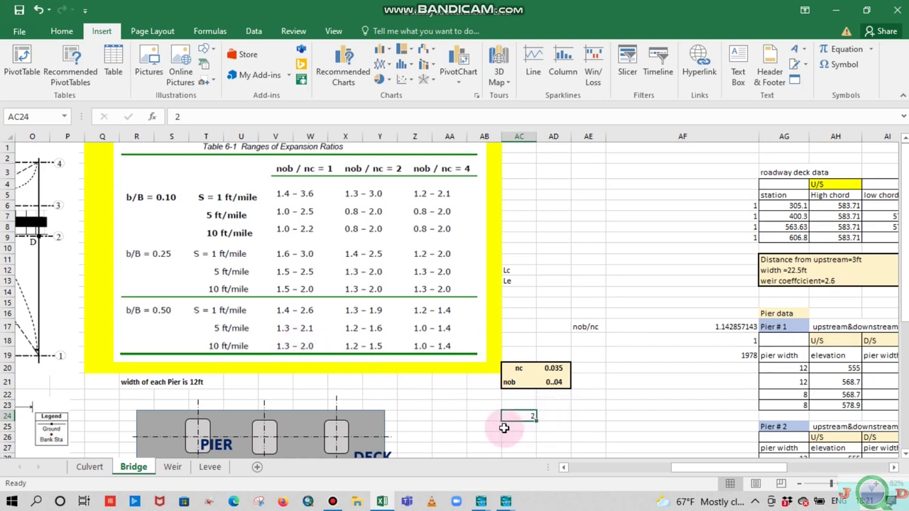
Examine the contraction ratio note and the contraction and expansion length definitions below the pier and deck sketch.
scroll(660, 406, down, 6)
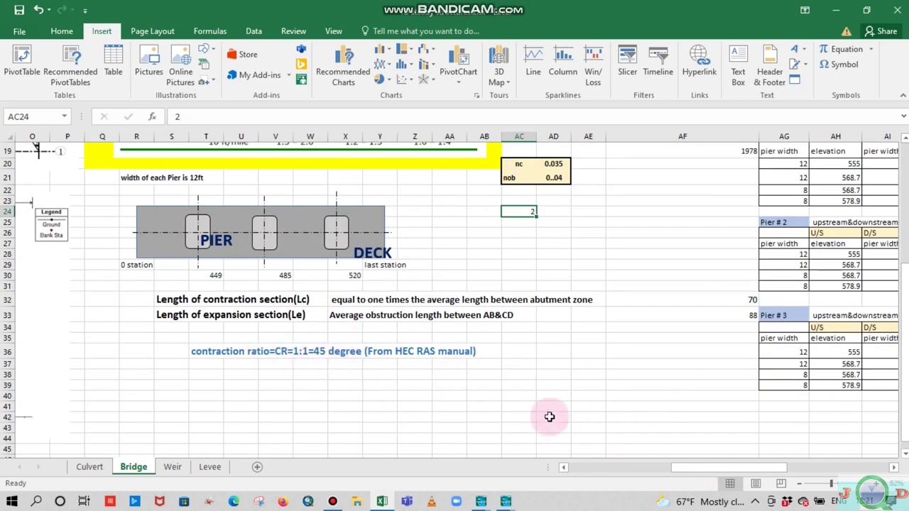
drag(733, 468, 705, 468)
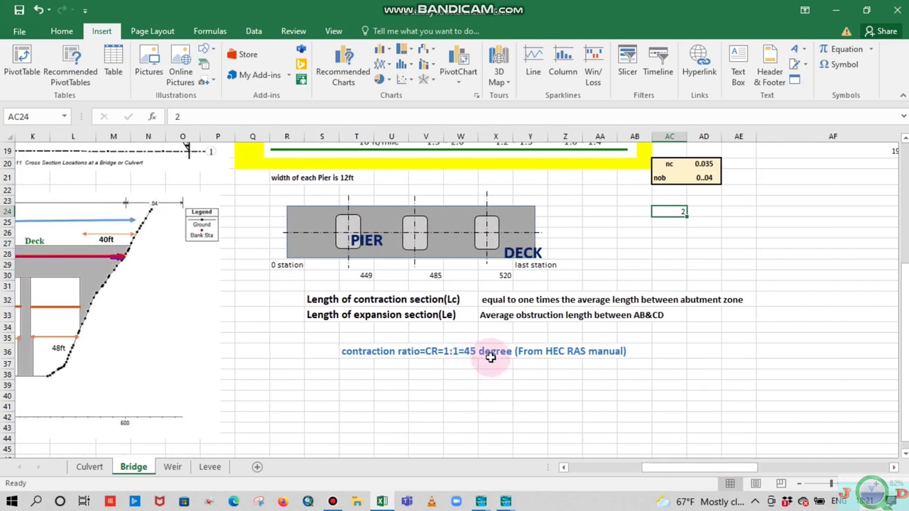
drag(720, 465, 719, 463)
scroll(589, 381, up, 3)
scroll(561, 430, down, 2)
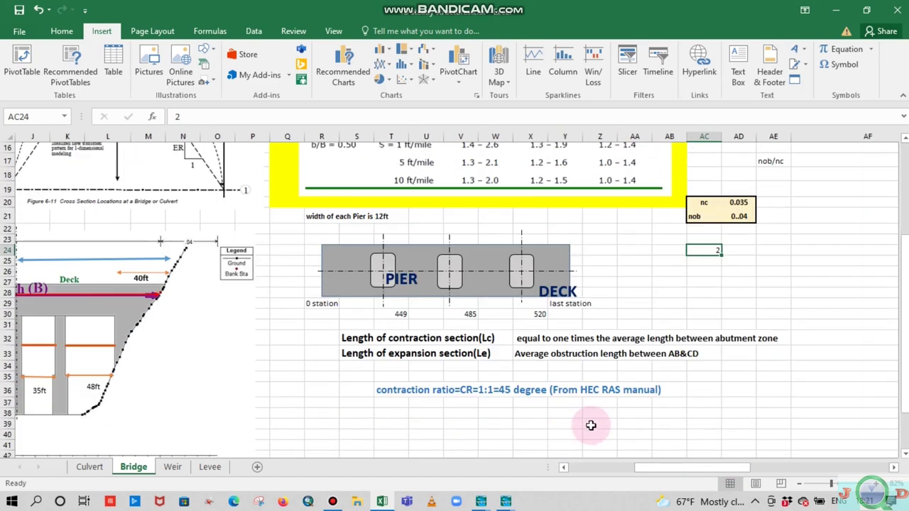
scroll(276, 425, up, 1)
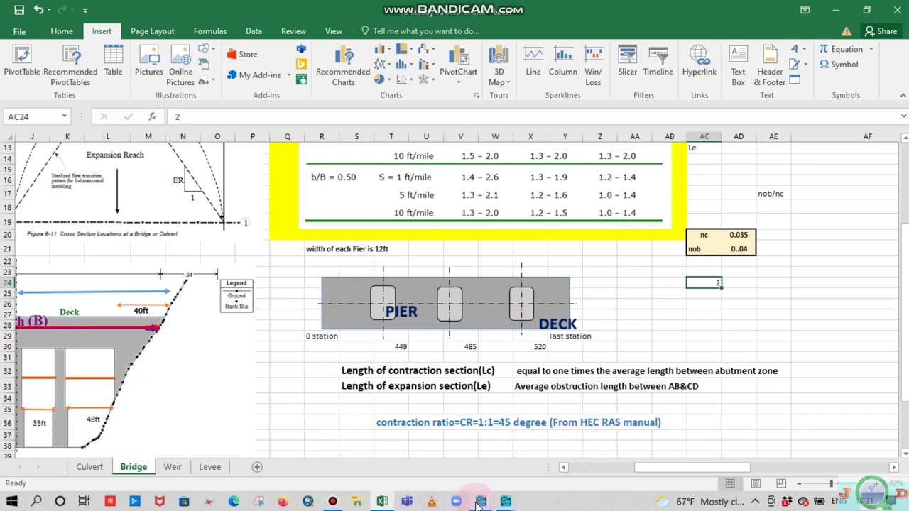
Switch to the HEC-RAS cross section plot of river station 2936 BR U and zoom in on the bridge opening.
mouse_move(505, 503)
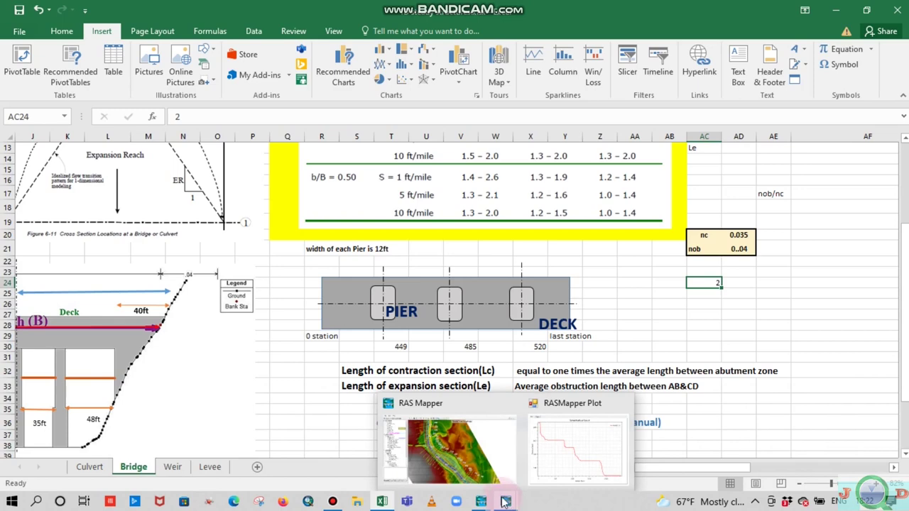
click(754, 428)
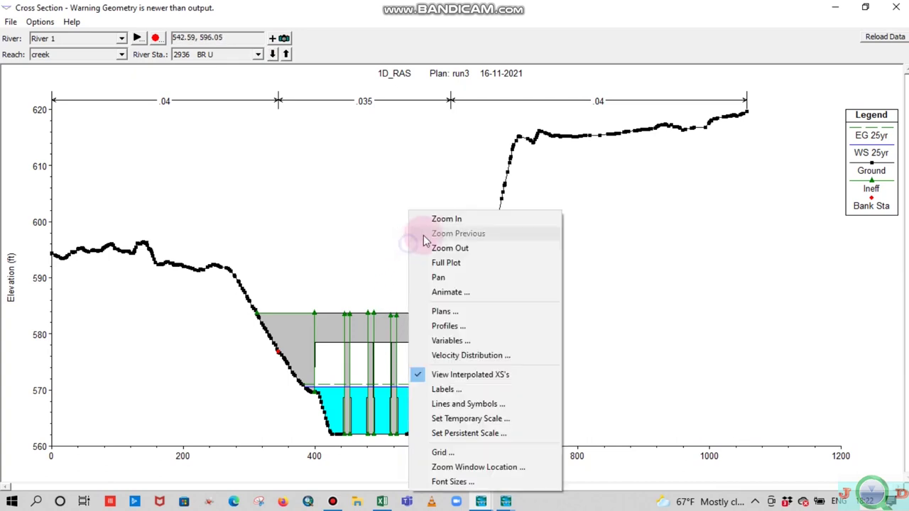
right_click(409, 244)
click(448, 220)
drag(282, 346, 484, 470)
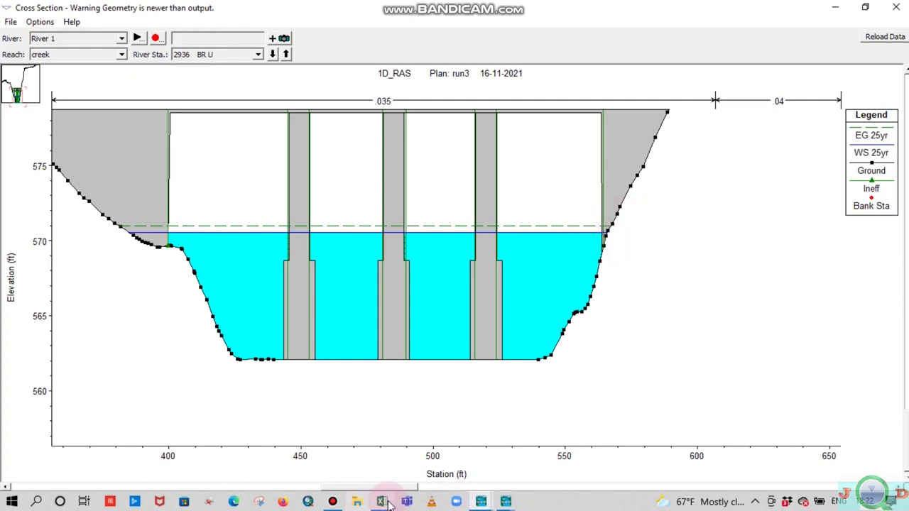
Switch to RAS Mapper, close the terrain profile plot and zoom in on the bridge across the river.
mouse_move(383, 502)
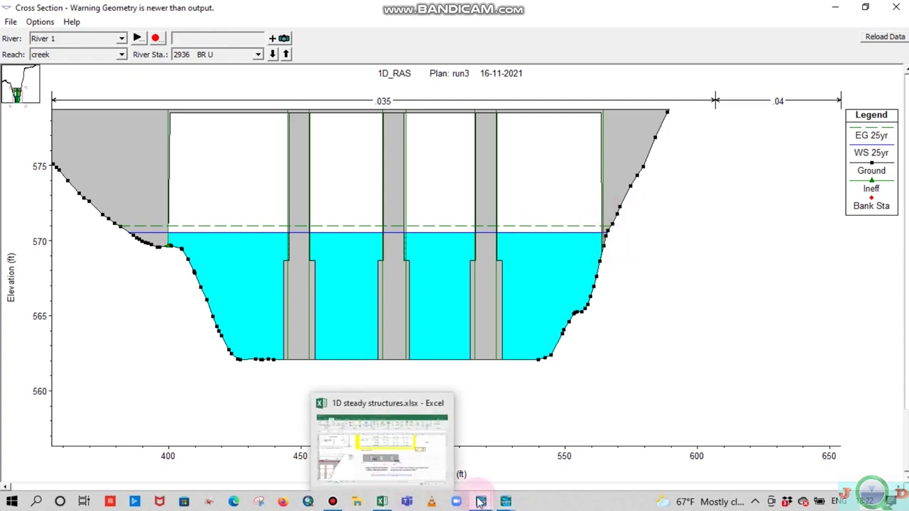
mouse_move(514, 506)
click(497, 419)
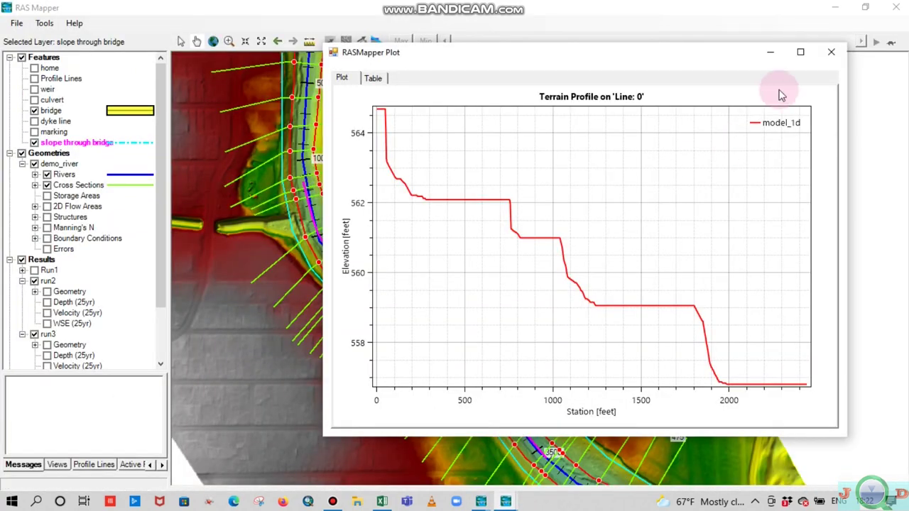
click(841, 51)
scroll(355, 280, up, 3)
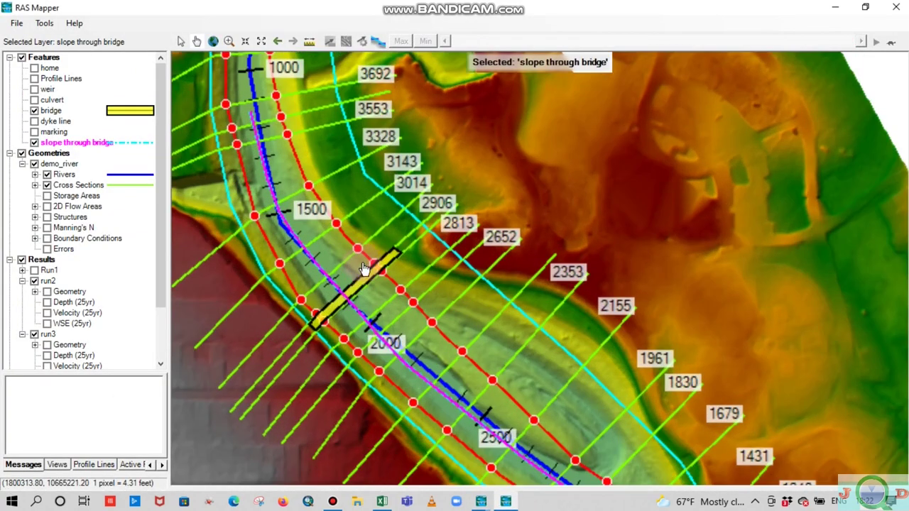
scroll(343, 293, up, 2)
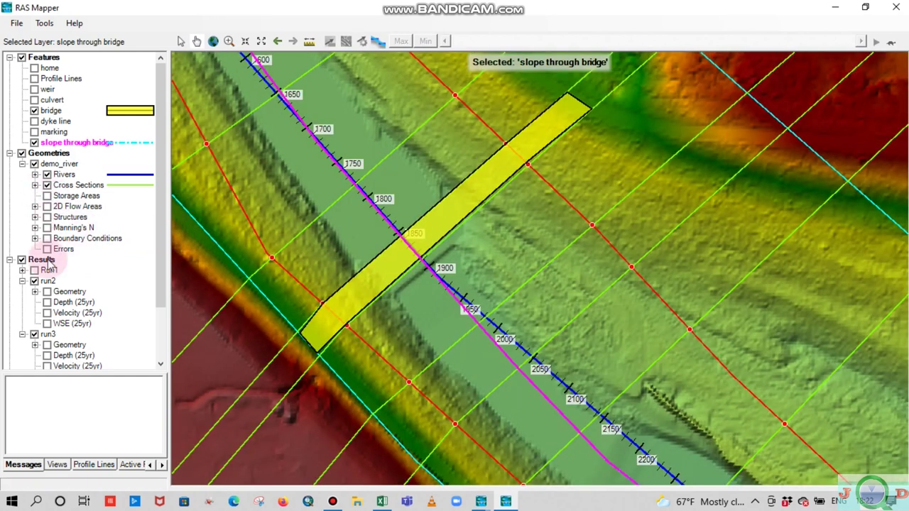
click(47, 218)
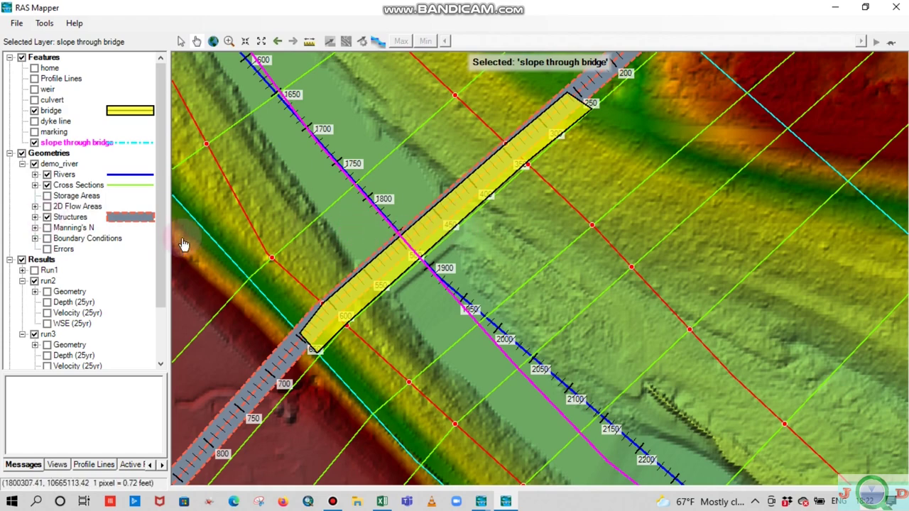
drag(534, 189, 493, 320)
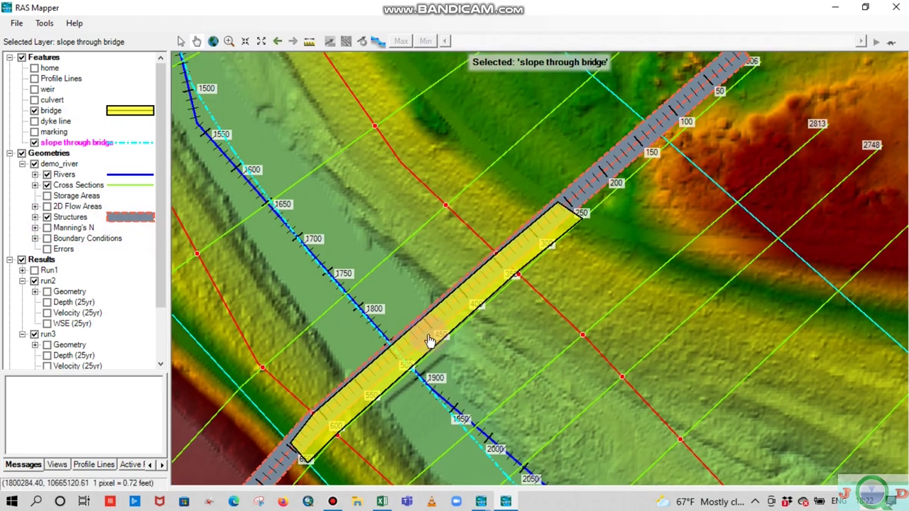
click(46, 217)
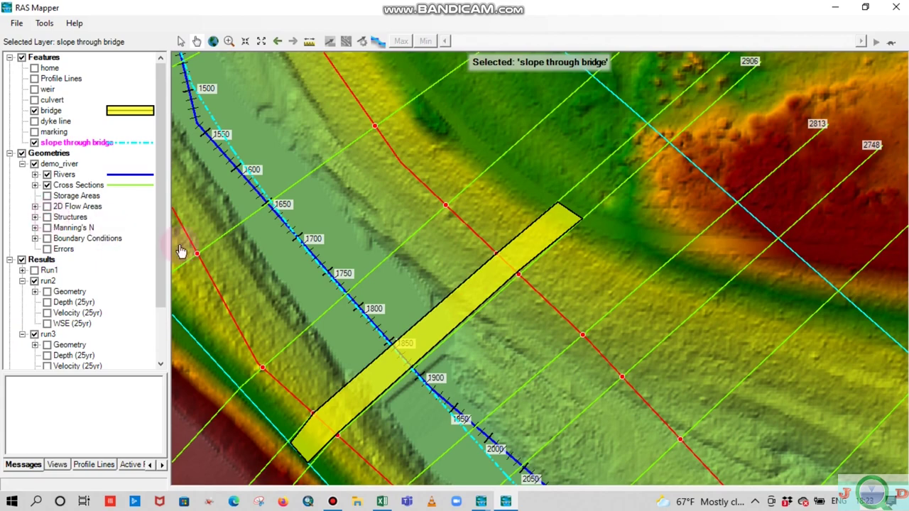
Turn on stationing tick marks in the layer properties of the demo_river Cross Sections layer.
click(57, 186)
right_click(57, 186)
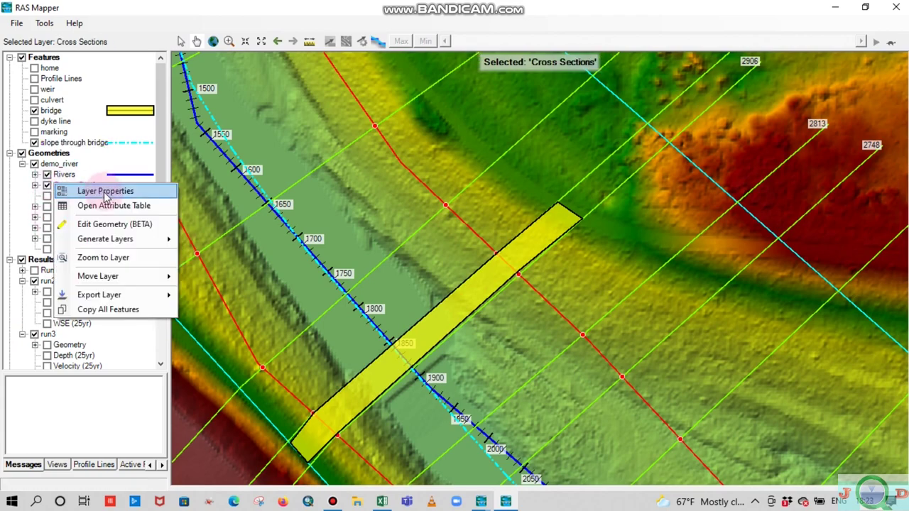
click(106, 197)
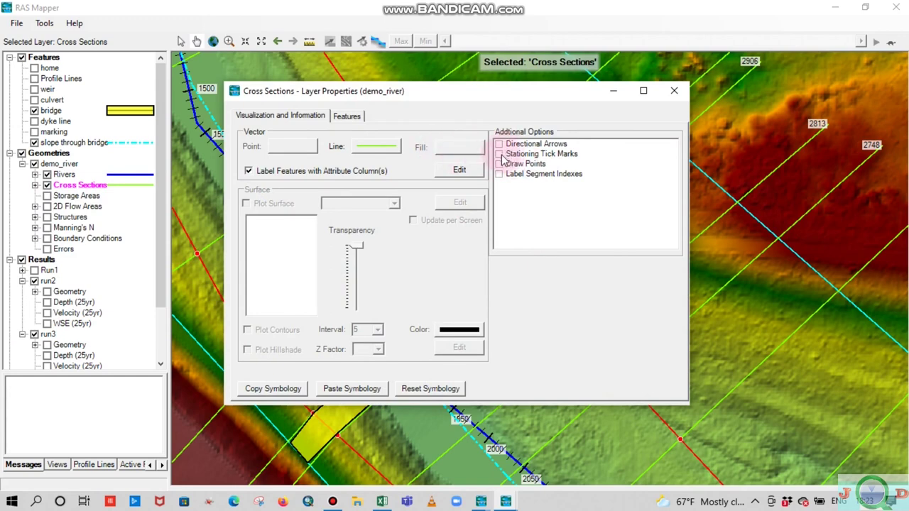
click(500, 154)
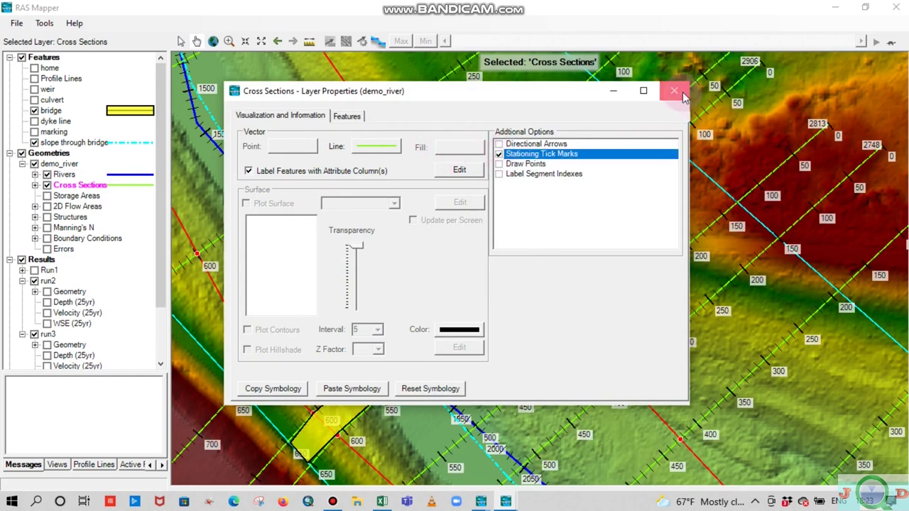
click(682, 95)
Check the stations of the bridge opening's edges in the cross section plot of 2936 BR U and return to RAS Mapper.
scroll(497, 258, up, 2)
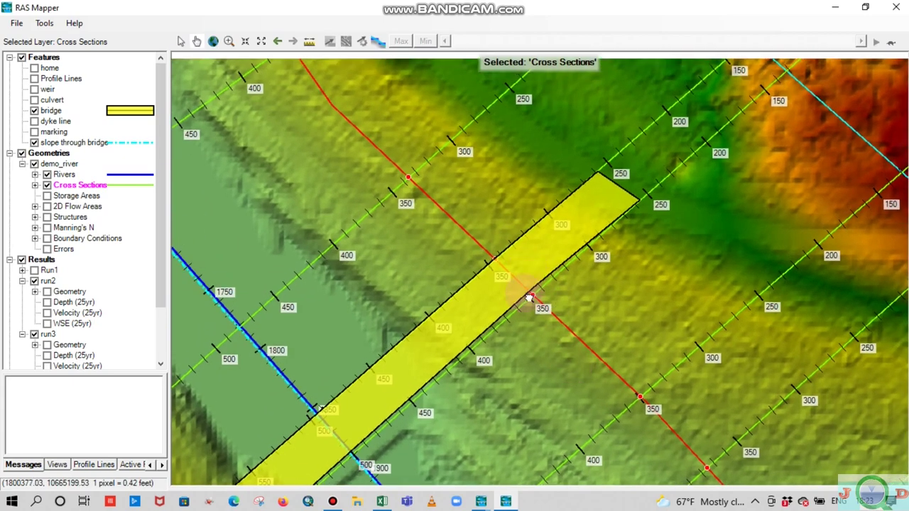
drag(529, 298, 518, 381)
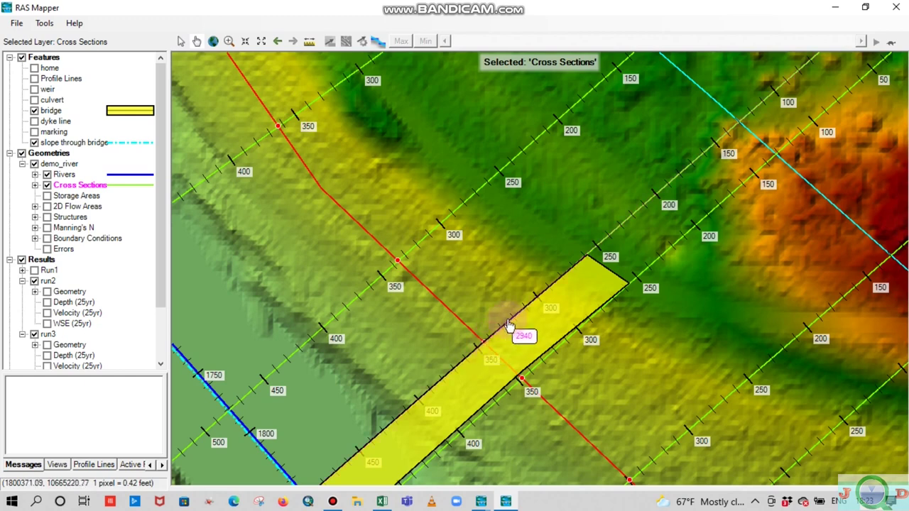
mouse_move(502, 503)
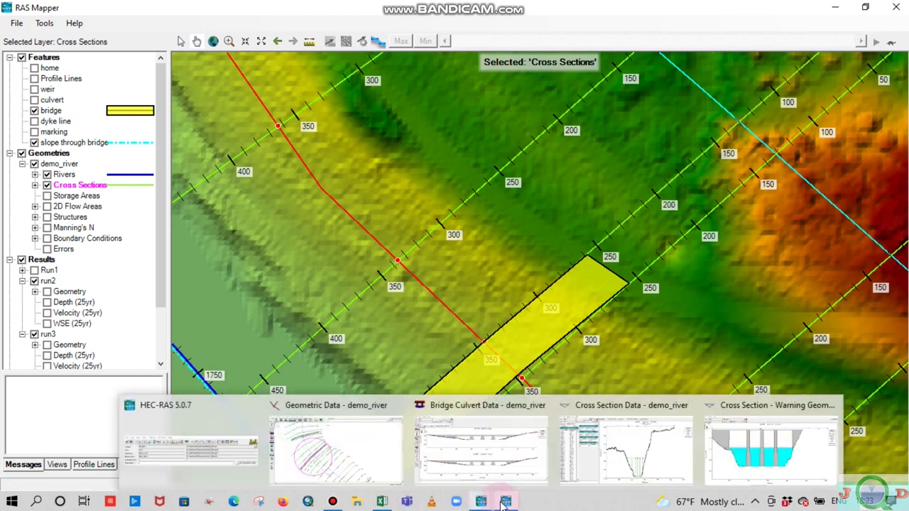
mouse_move(766, 468)
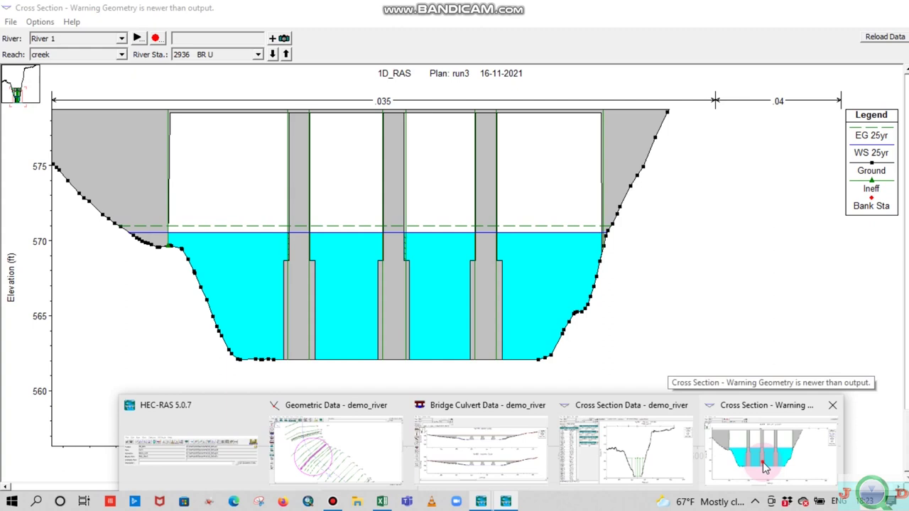
click(766, 467)
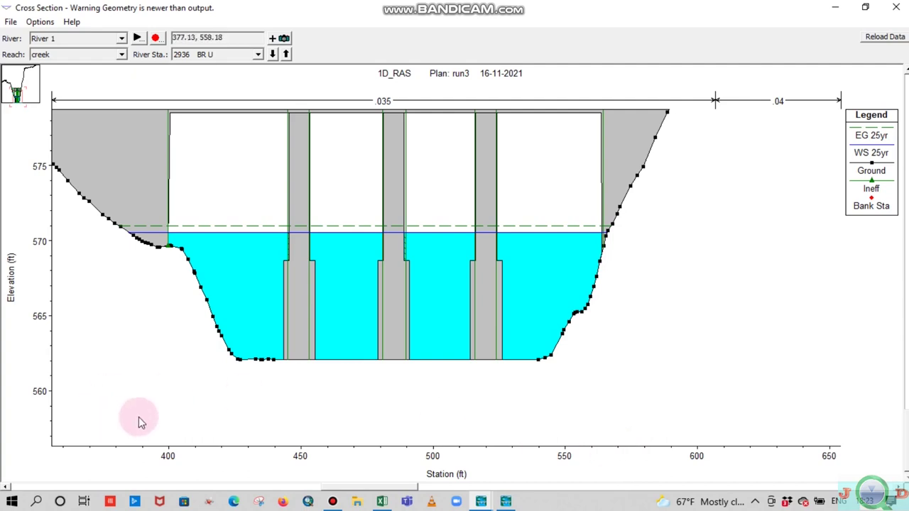
mouse_move(490, 502)
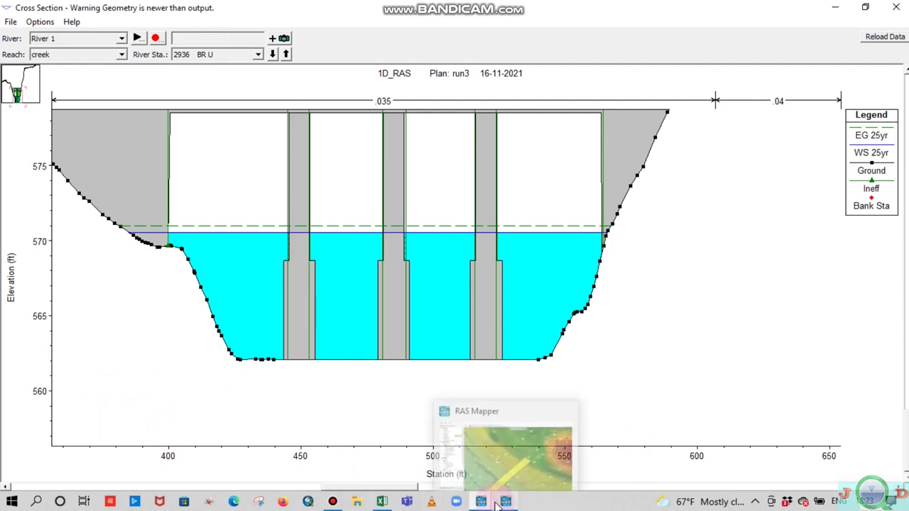
click(504, 453)
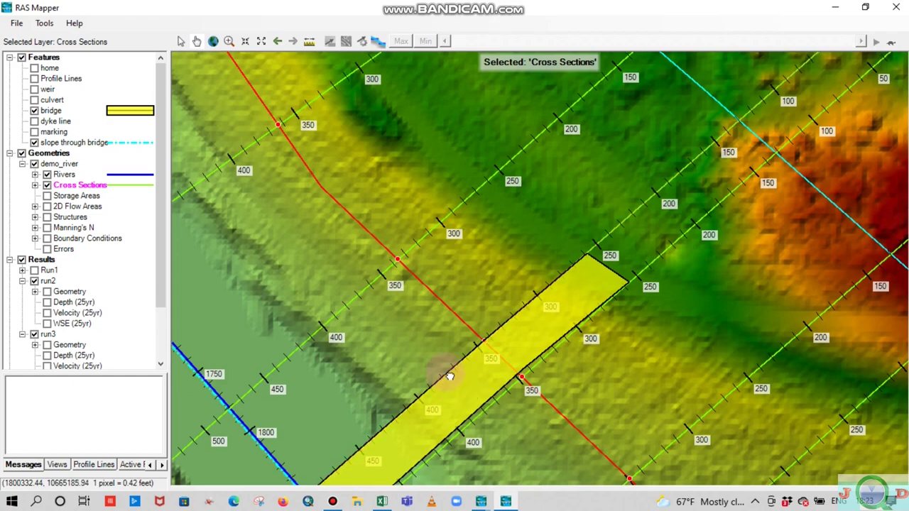
Create a feature layer named New Layer and draw a line from station 400 on the bridge's upstream face to the next upstream cross section.
drag(449, 382, 470, 341)
mouse_move(524, 284)
mouse_down()
mouse_move(465, 332)
mouse_move(519, 269)
mouse_up()
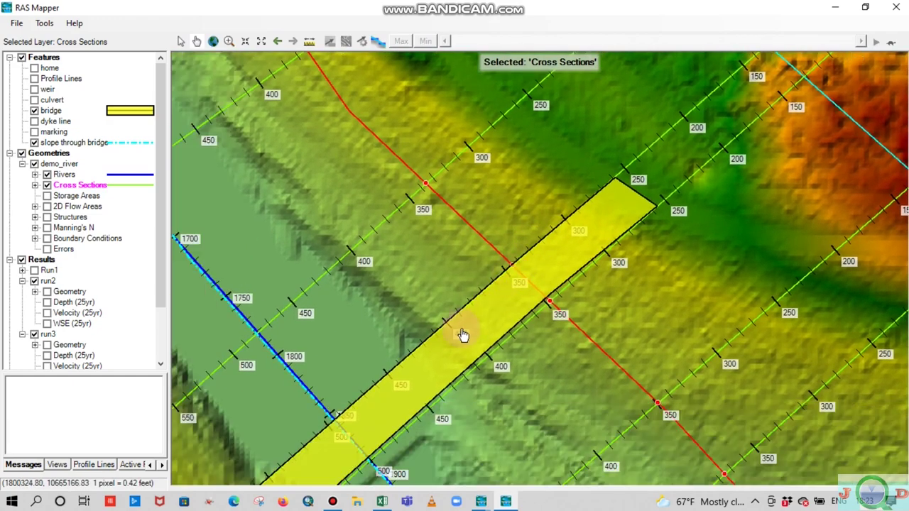
drag(448, 320, 486, 264)
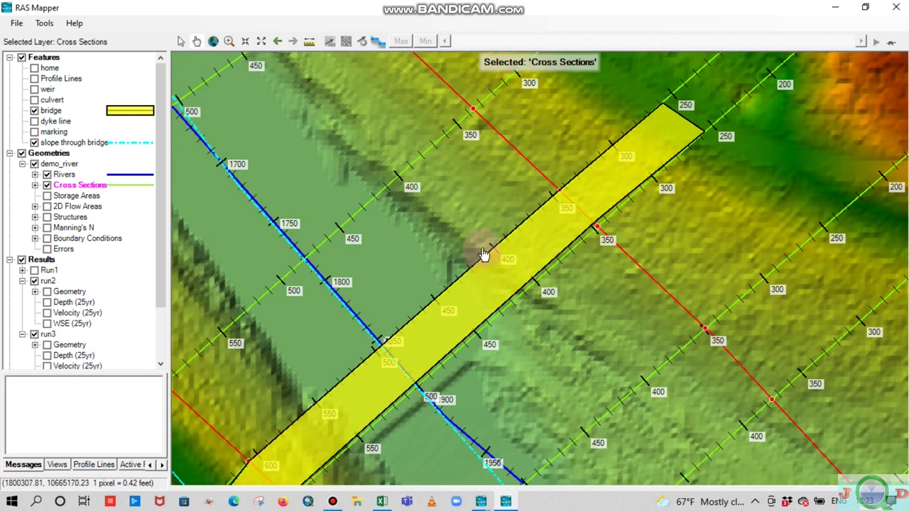
scroll(483, 254, up, 2)
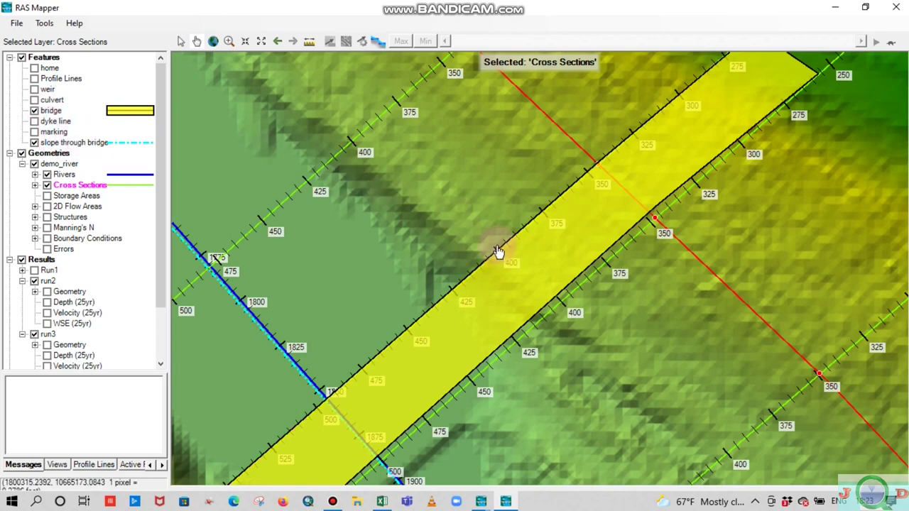
drag(479, 173, 478, 237)
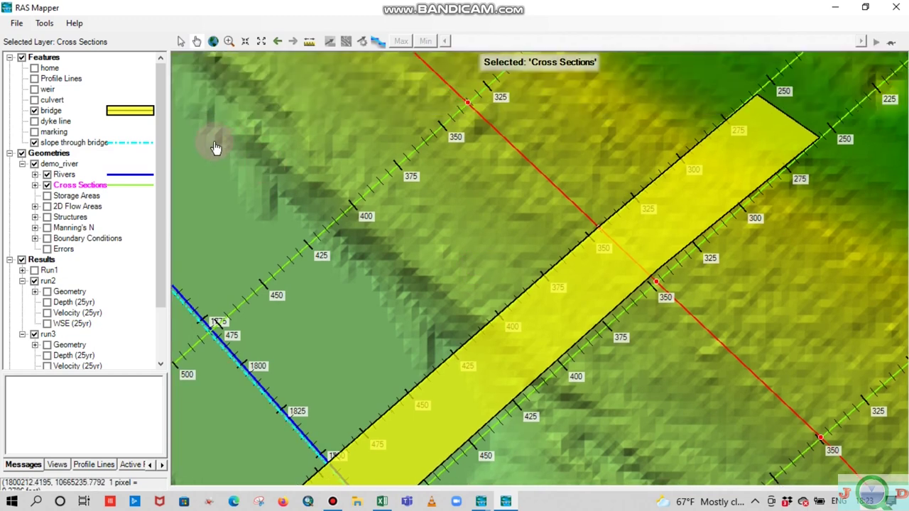
right_click(44, 56)
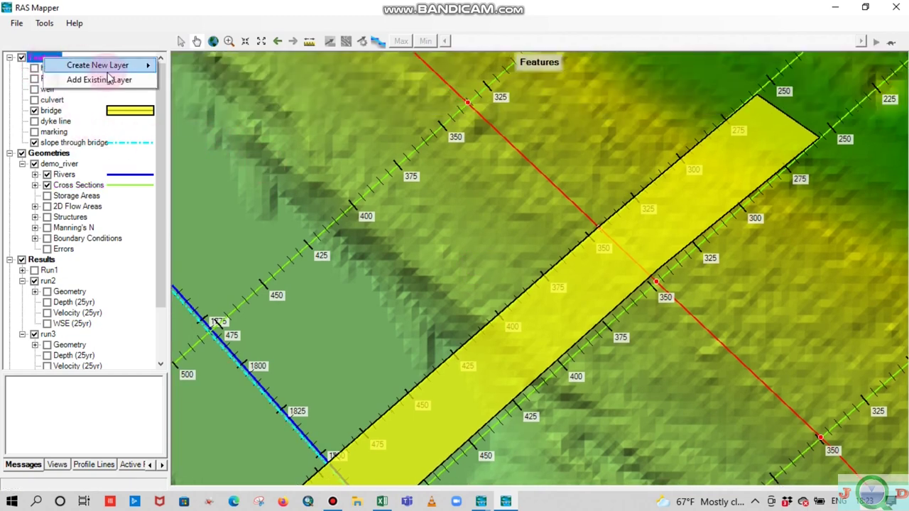
mouse_move(138, 69)
click(200, 81)
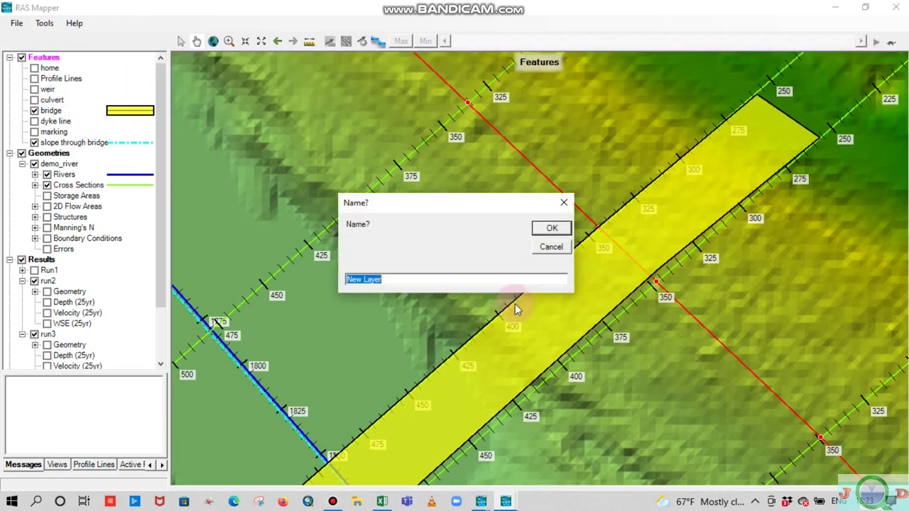
click(551, 230)
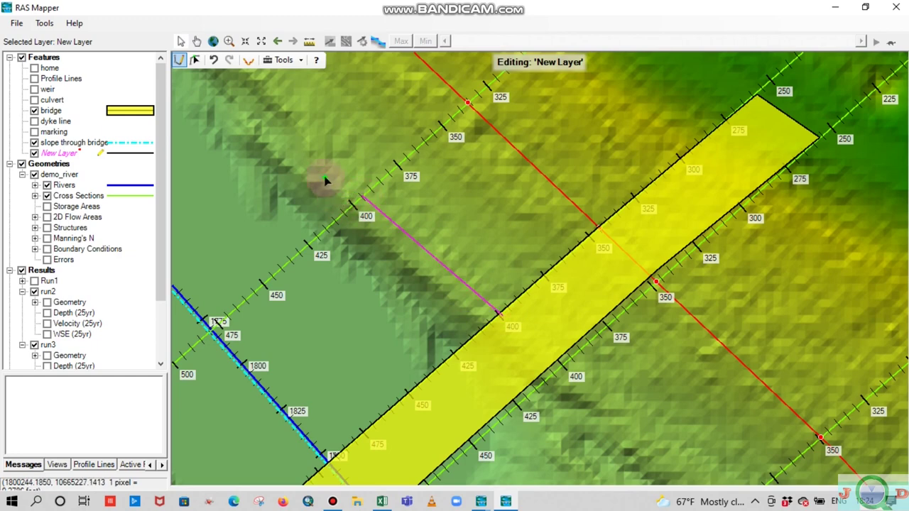
Move the line's upstream end point outward along the upstream cross section to about station 385.
mouse_move(377, 294)
mouse_down()
mouse_move(493, 237)
mouse_move(509, 219)
mouse_up()
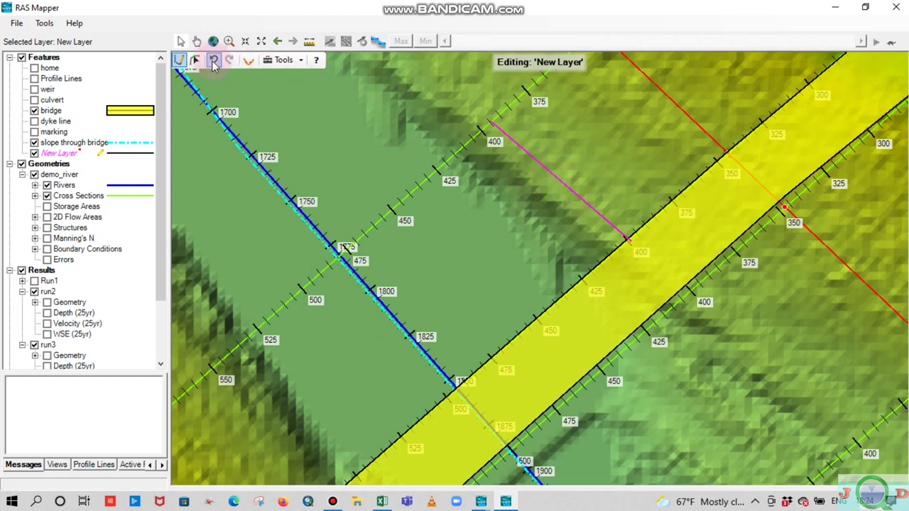
click(195, 59)
click(520, 151)
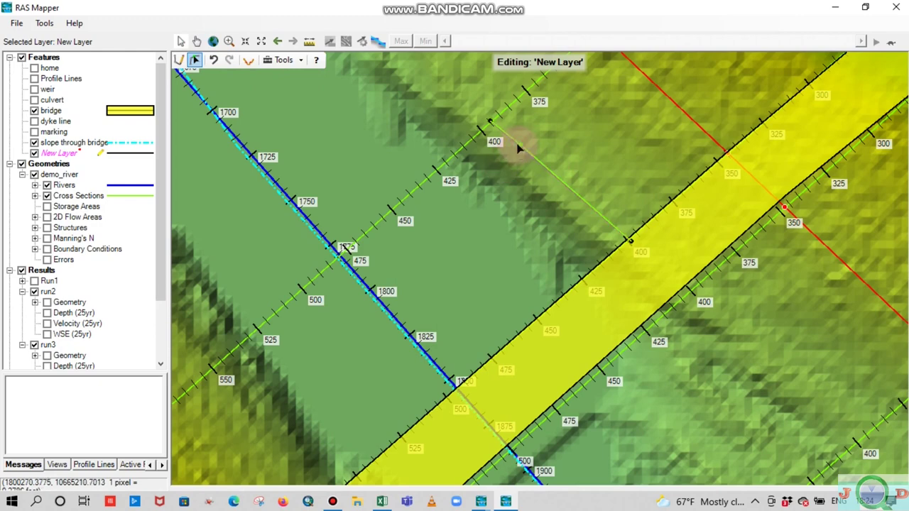
drag(490, 121, 508, 115)
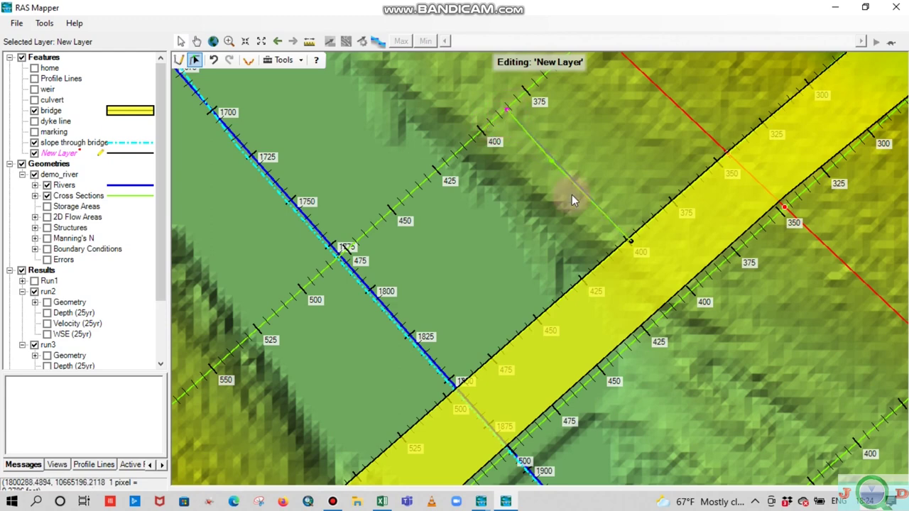
Draw a second line from station 550 on the bridge's upstream face to about station 535 on the next upstream cross section.
drag(535, 209, 522, 179)
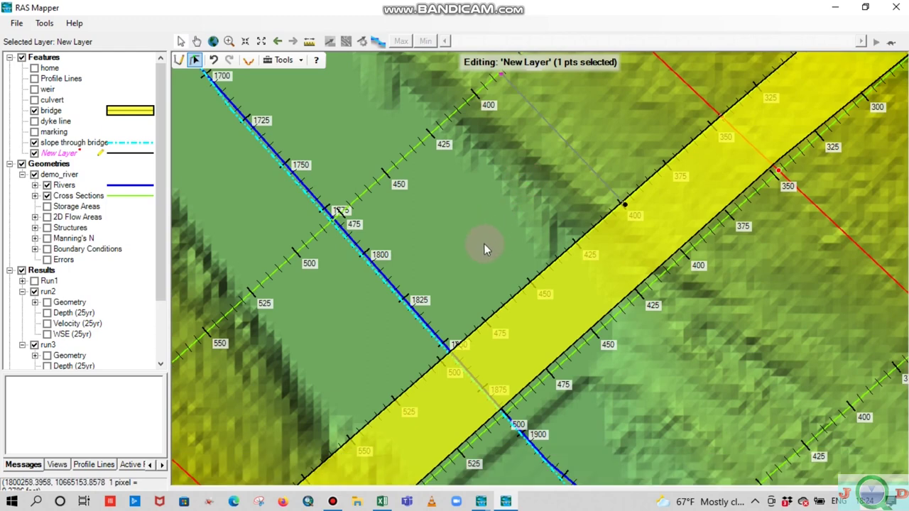
drag(483, 244, 493, 217)
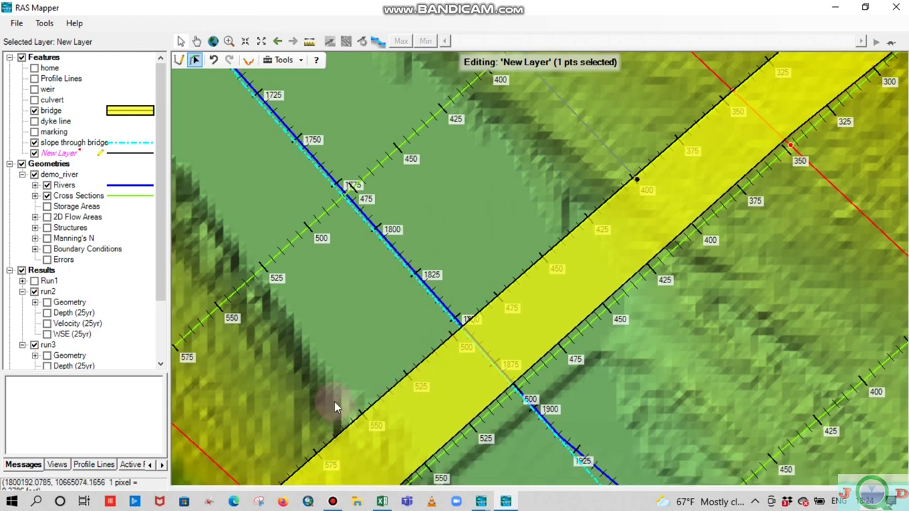
click(183, 62)
click(490, 69)
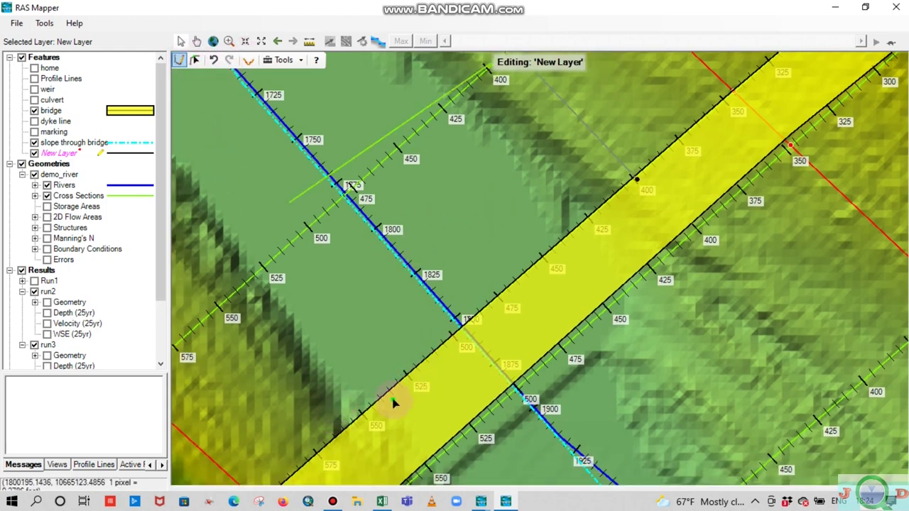
double_click(379, 334)
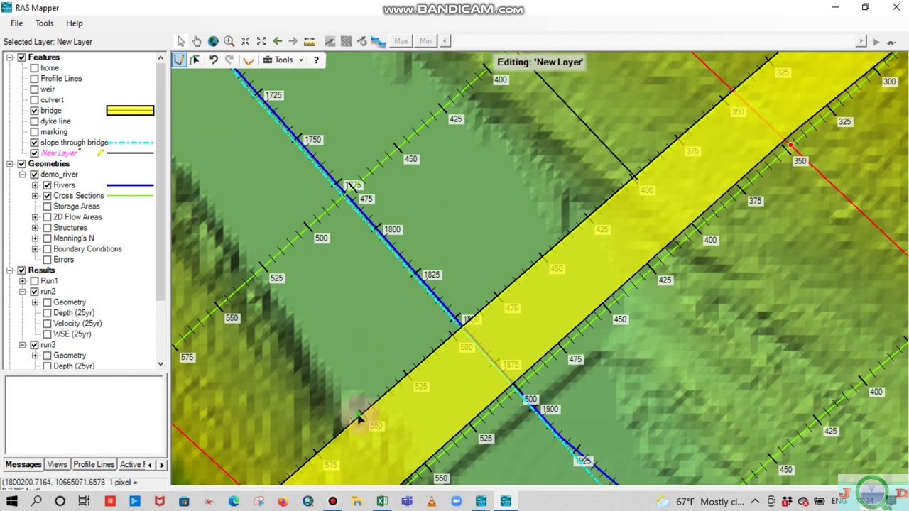
drag(554, 263, 450, 390)
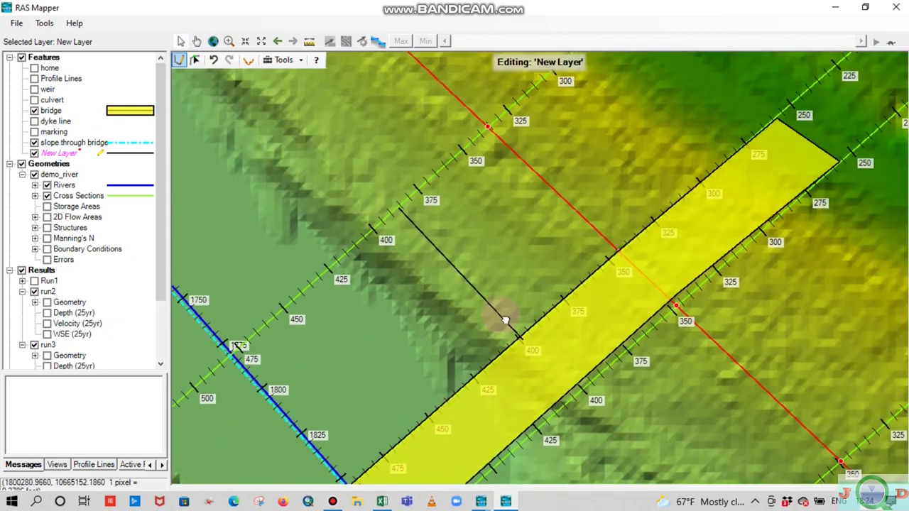
drag(505, 320, 575, 237)
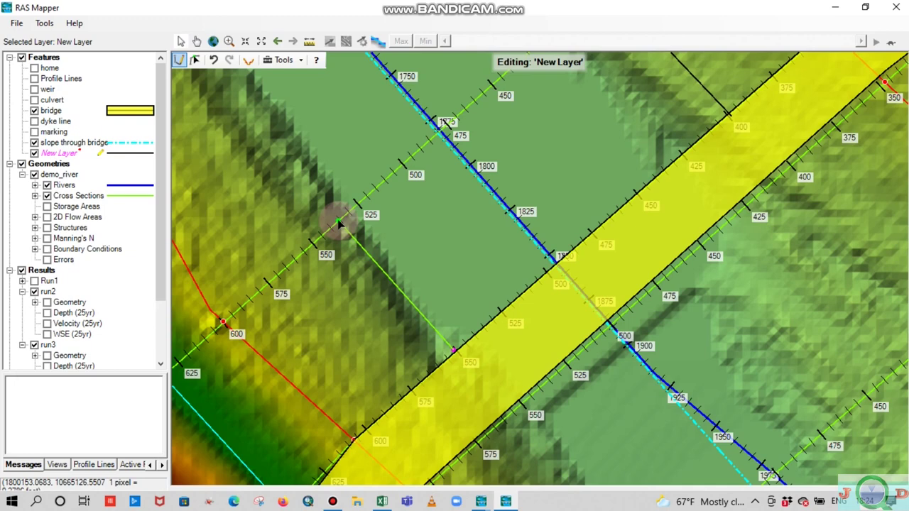
double_click(338, 220)
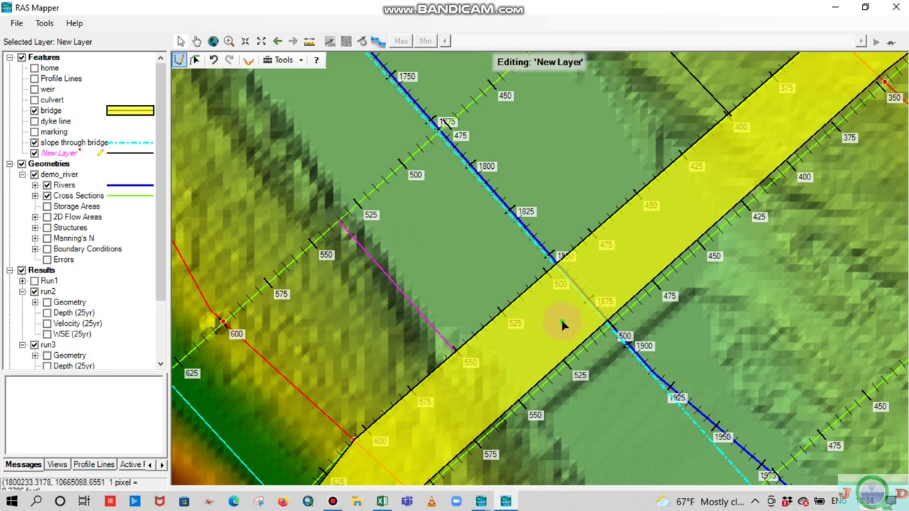
Draw a third line from station 550 on the bridge's downstream face to about station 560 on the next downstream cross section.
drag(563, 324, 442, 237)
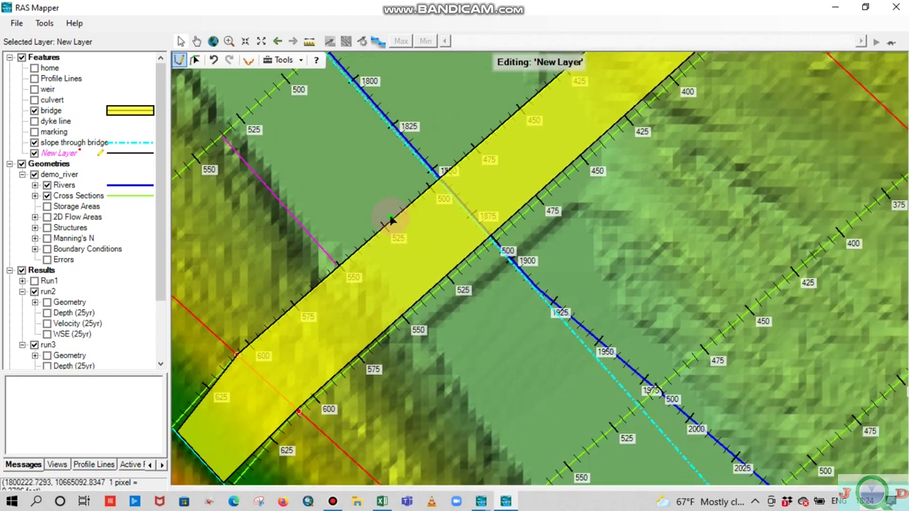
drag(494, 345, 534, 258)
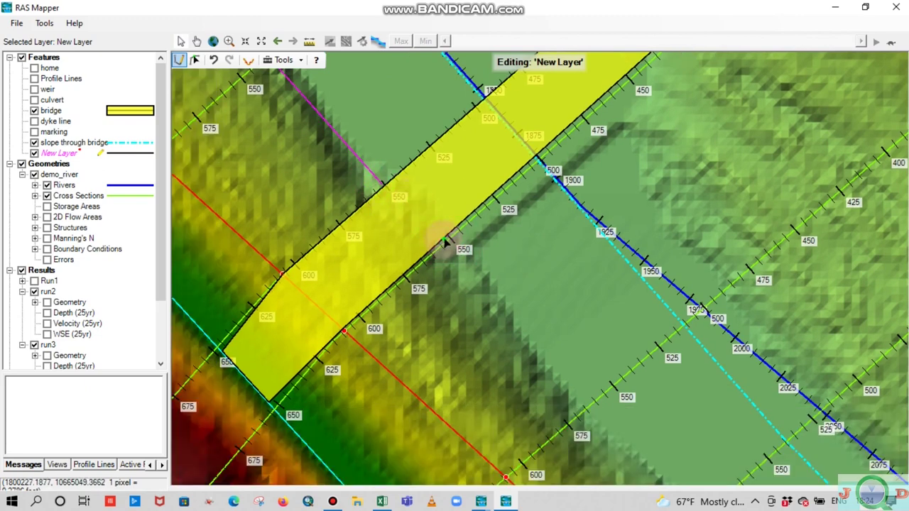
click(448, 240)
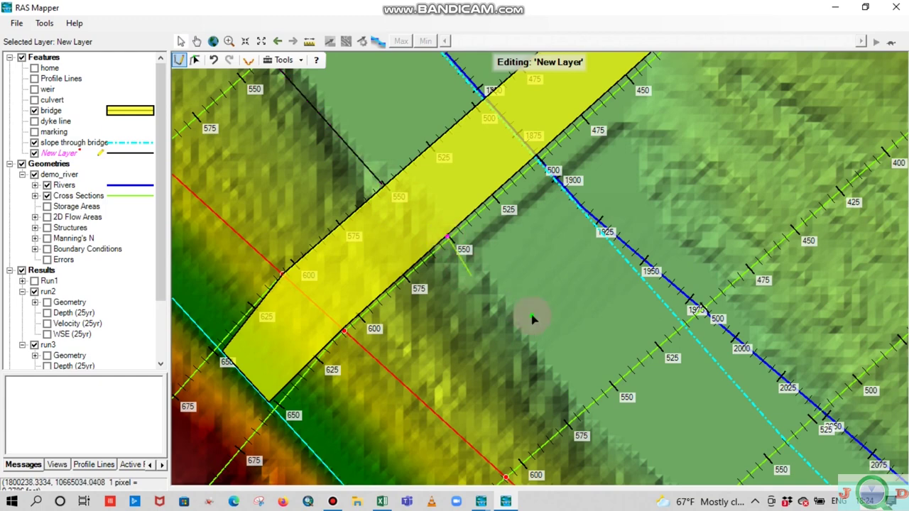
click(594, 402)
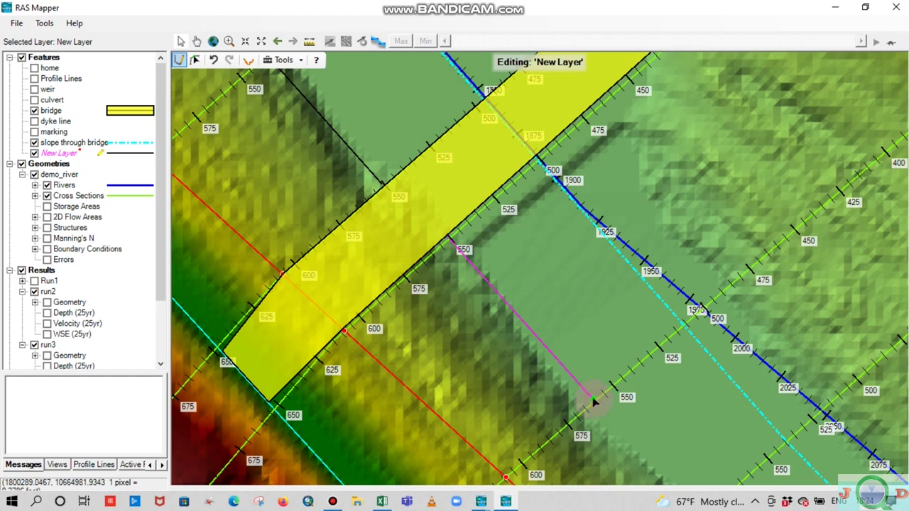
drag(662, 255, 575, 298)
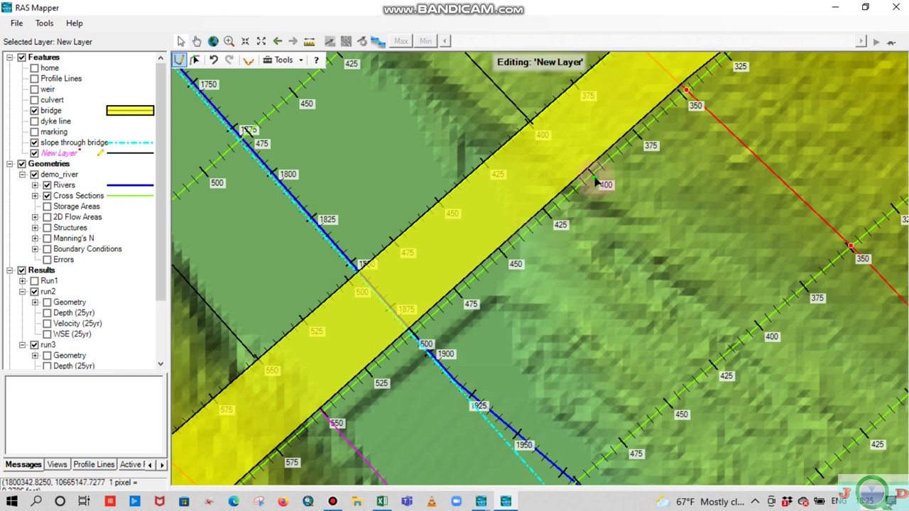
Draw a fourth line from station 400 on the bridge's downstream face to about station 400 on the next downstream cross section.
double_click(756, 327)
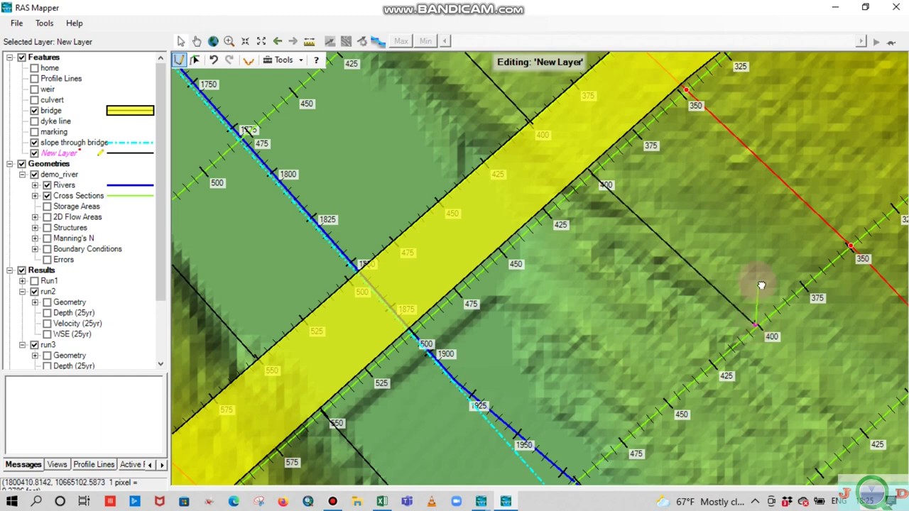
drag(761, 286, 735, 256)
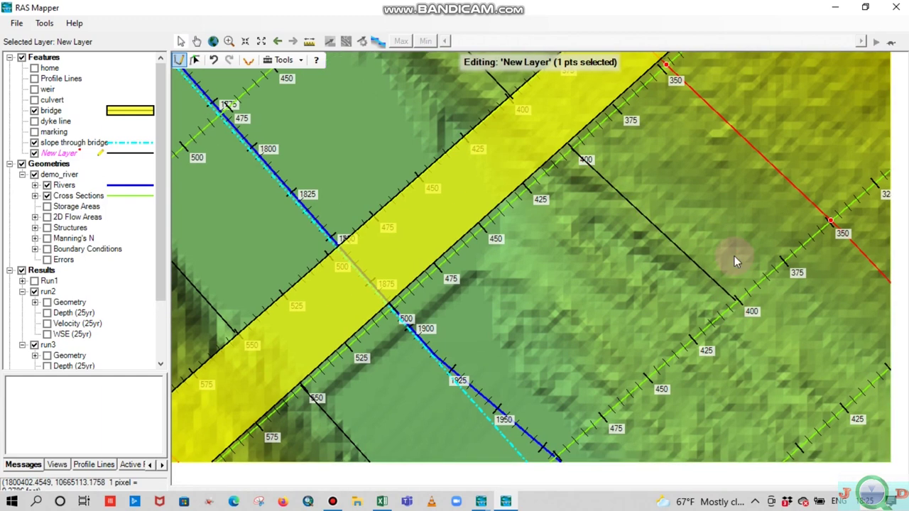
click(738, 301)
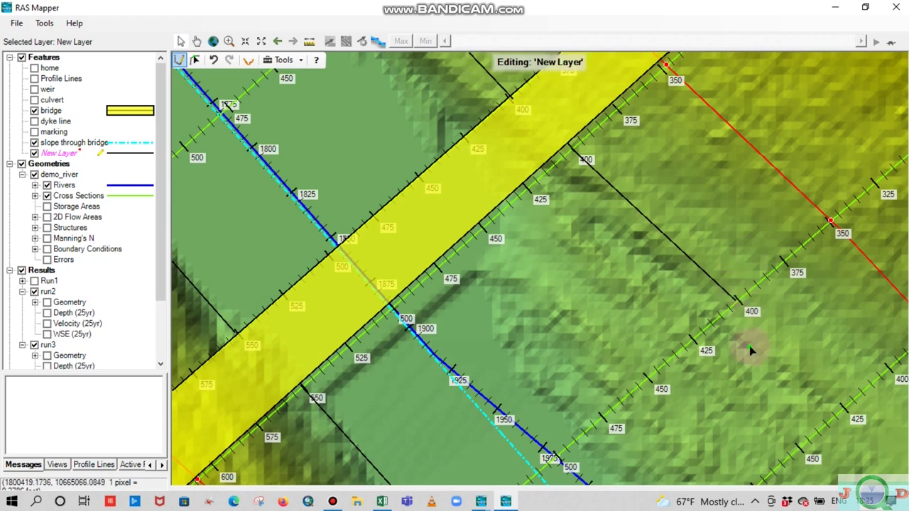
drag(684, 313, 660, 264)
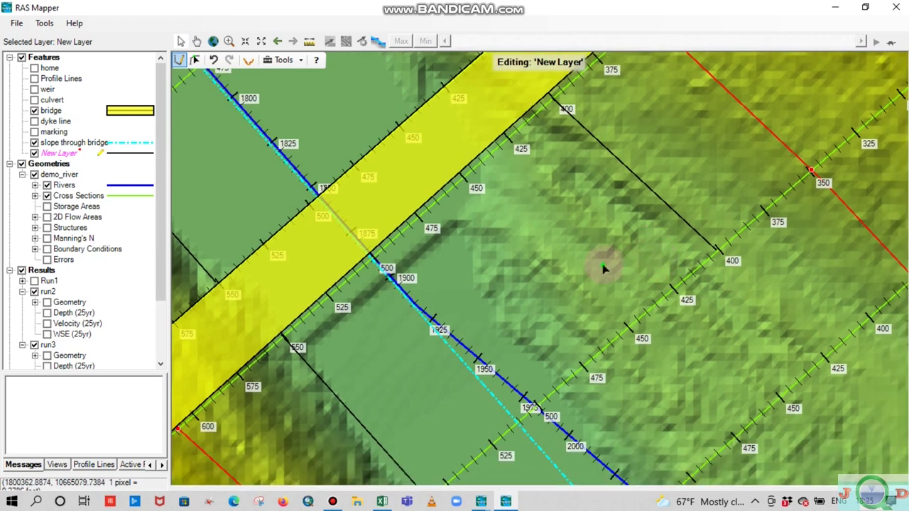
Examine the four lines between the bridge faces and the adjacent upstream and downstream cross sections.
scroll(604, 269, down, 1)
scroll(598, 264, up, 1)
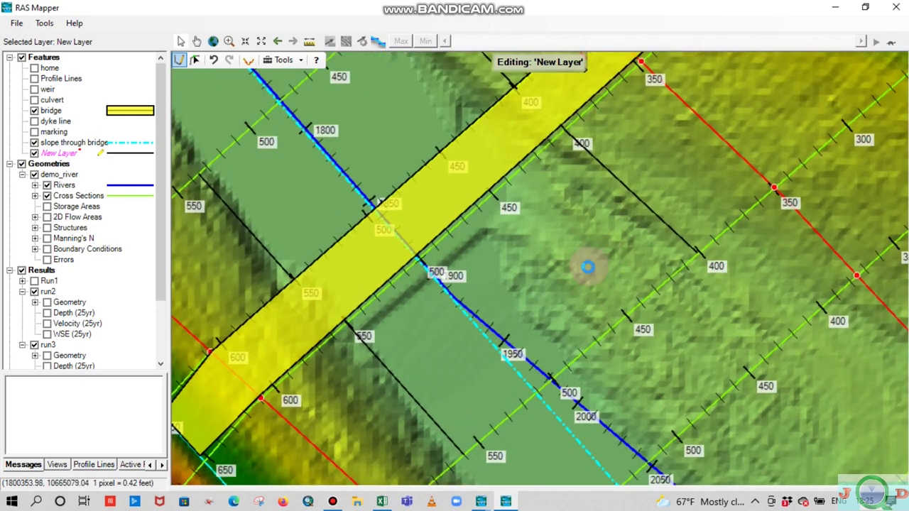
scroll(588, 265, up, 1)
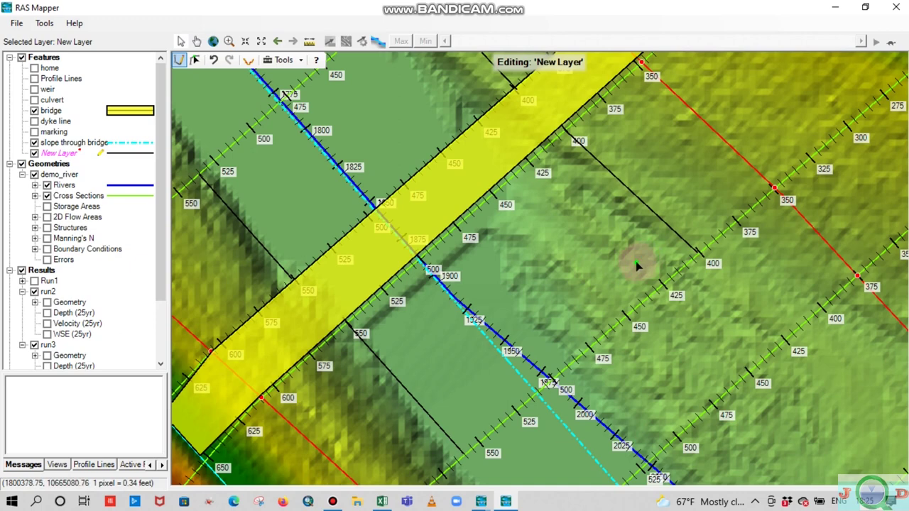
drag(640, 267, 627, 300)
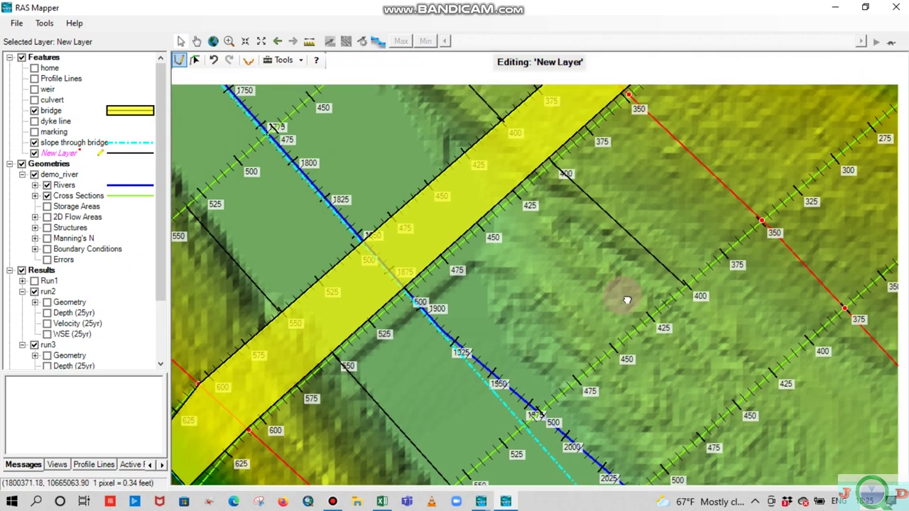
drag(411, 321, 572, 394)
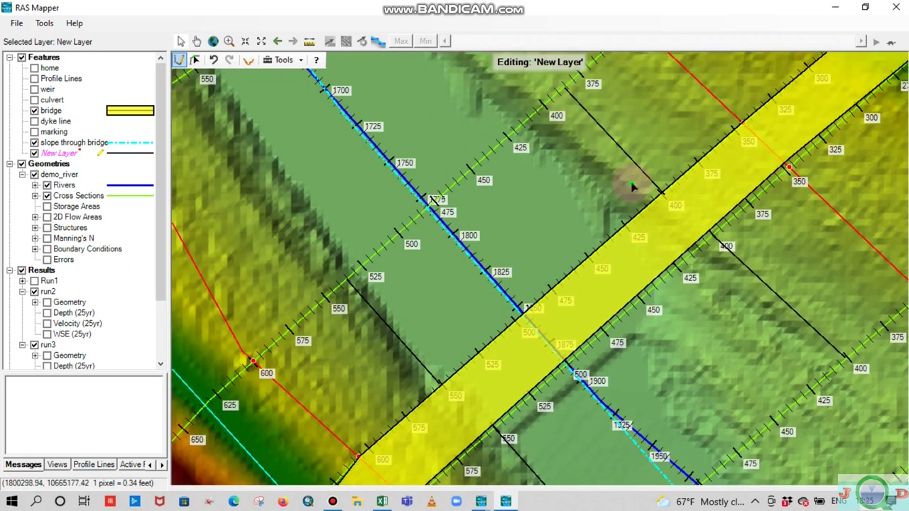
drag(578, 125, 554, 237)
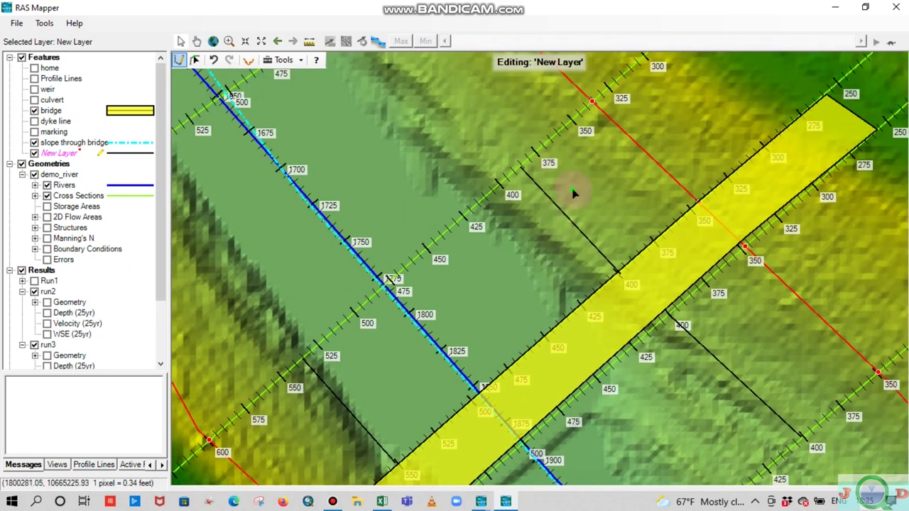
drag(574, 187, 499, 284)
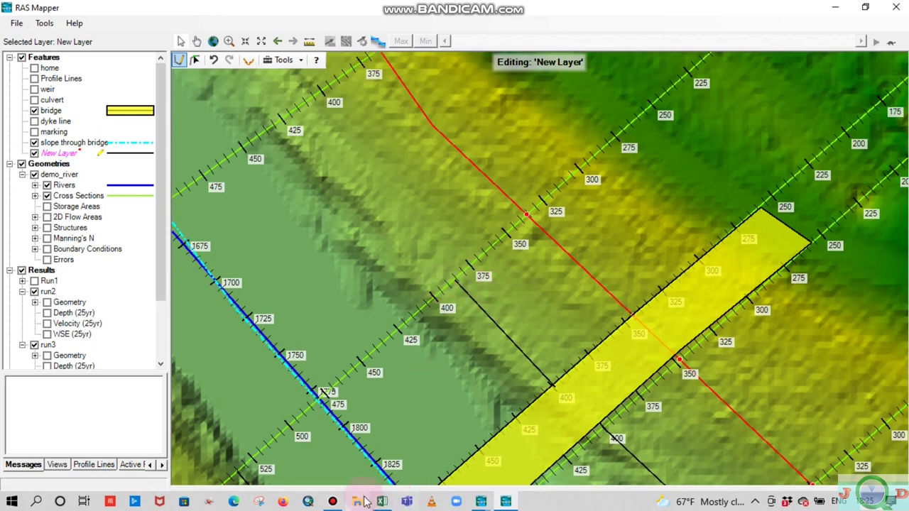
Switch to the Excel workbook and review the Bridge sheet's cross section location diagram, bridge opening drawing and contraction and expansion notes.
mouse_move(374, 504)
click(390, 439)
drag(699, 469, 617, 469)
scroll(521, 319, up, 3)
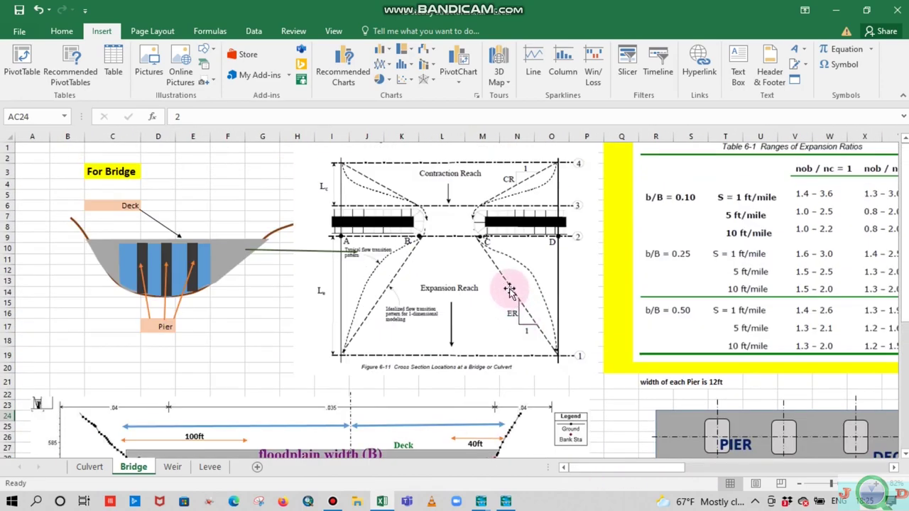
scroll(508, 292, down, 4)
scroll(508, 292, down, 8)
scroll(598, 324, up, 11)
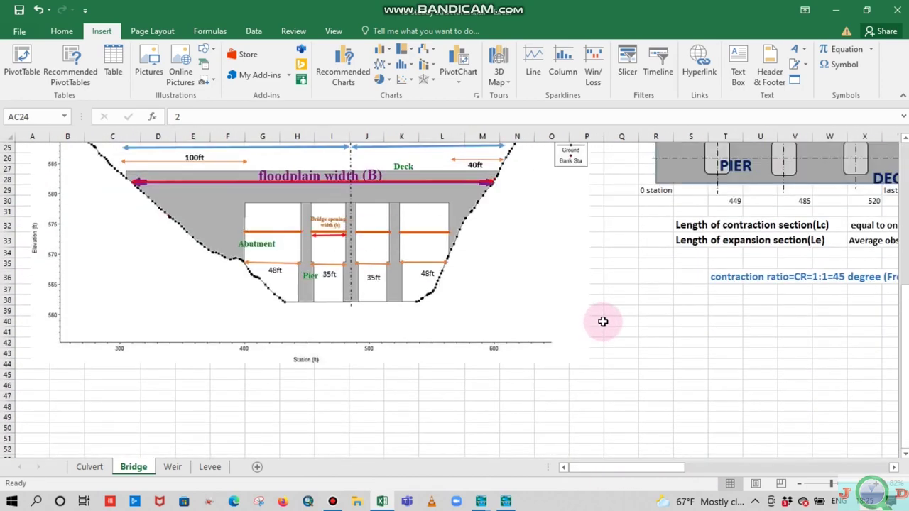
scroll(573, 242, up, 3)
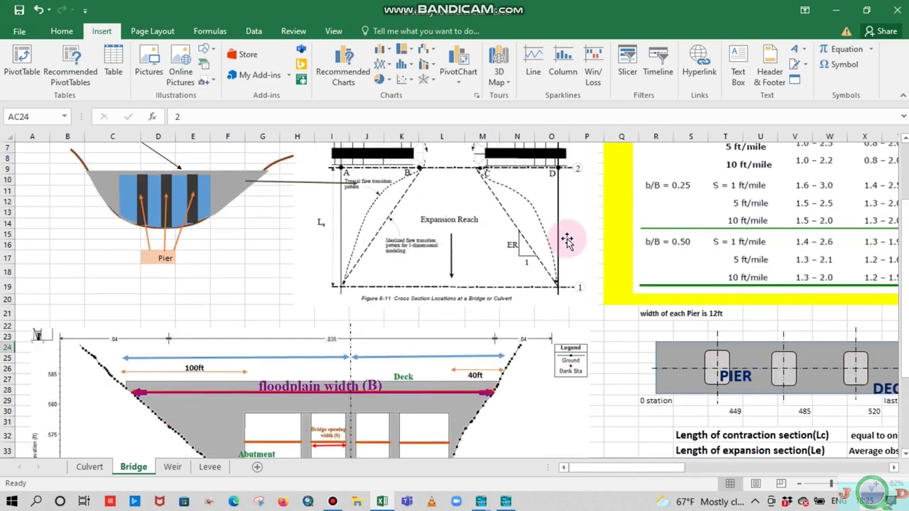
scroll(500, 193, up, 1)
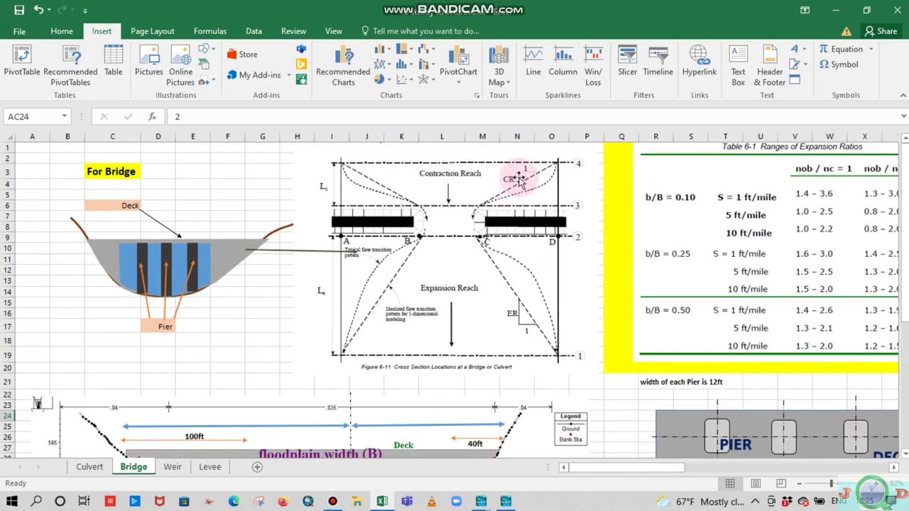
scroll(619, 390, down, 4)
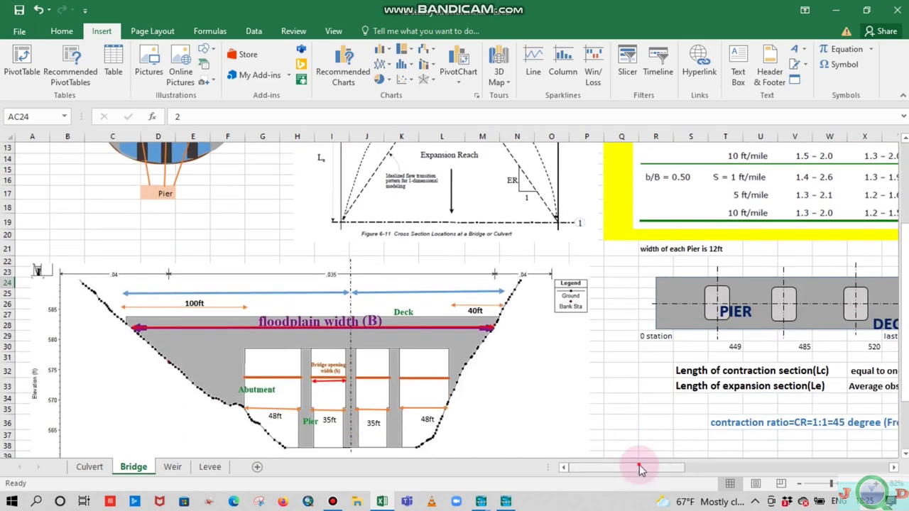
mouse_move(639, 467)
mouse_down()
mouse_move(694, 471)
mouse_move(642, 469)
mouse_up()
scroll(608, 368, up, 4)
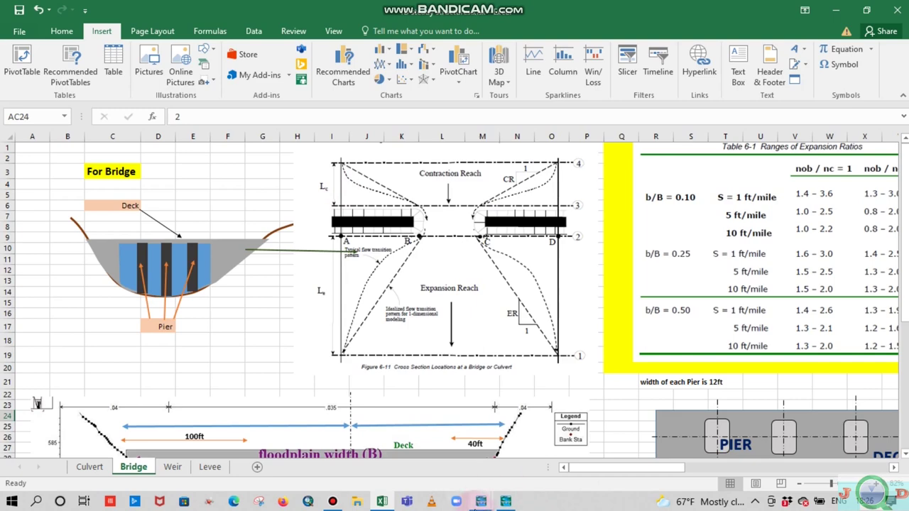
Switch back to RAS Mapper and read the station where the line from bridge station 400 meets the next upstream cross section.
mouse_move(480, 501)
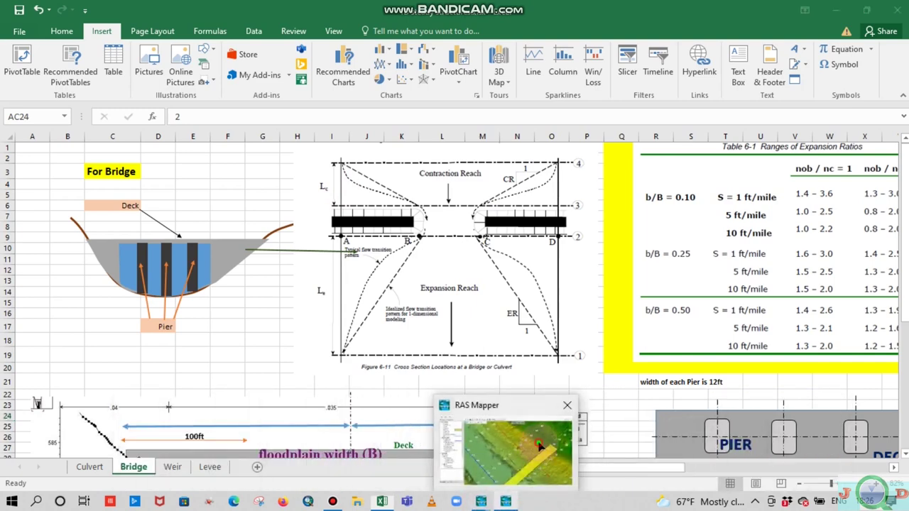
click(540, 434)
scroll(520, 271, up, 2)
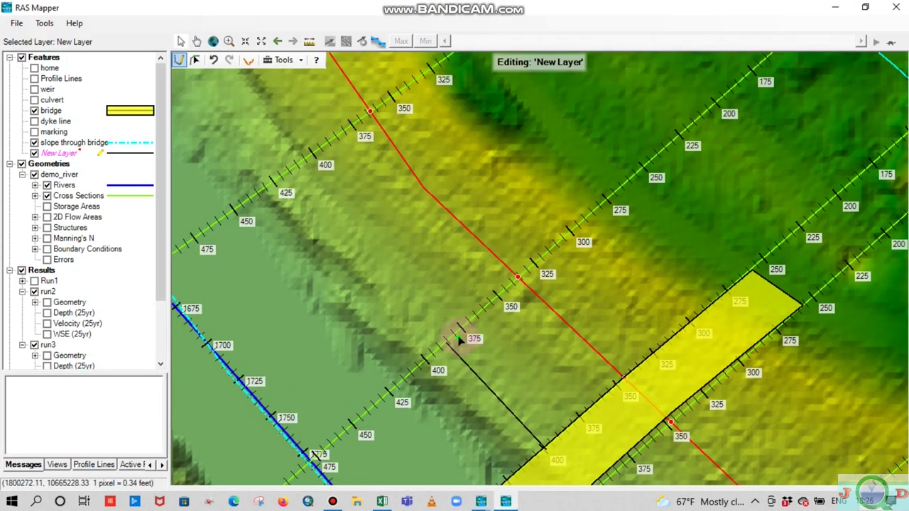
scroll(451, 337, up, 2)
scroll(451, 341, down, 1)
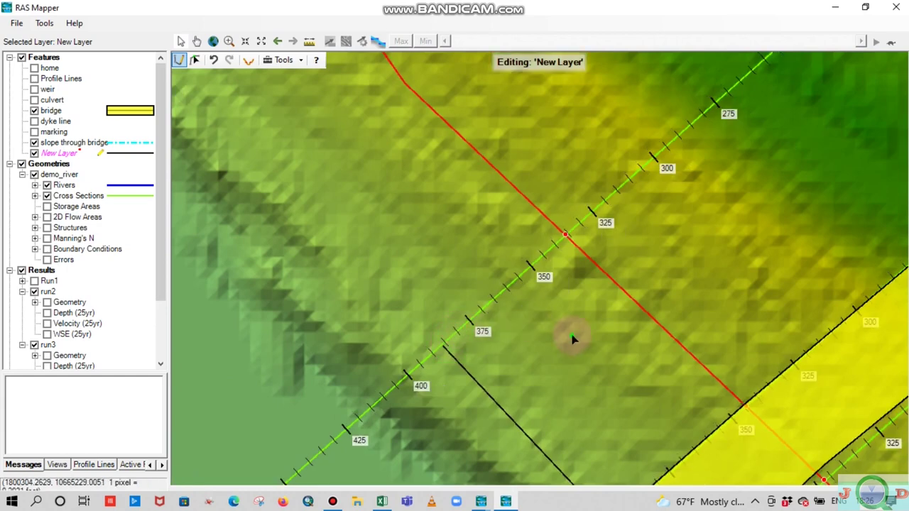
scroll(544, 298, down, 2)
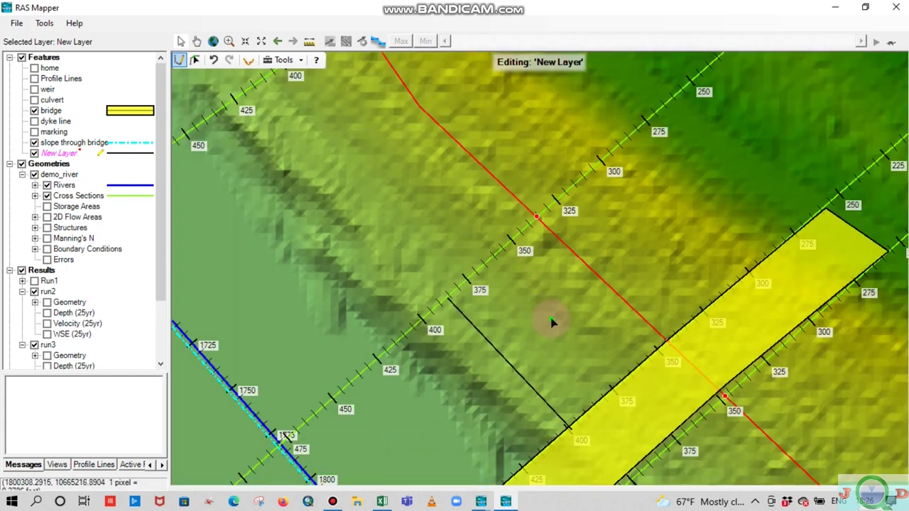
scroll(455, 363, down, 1)
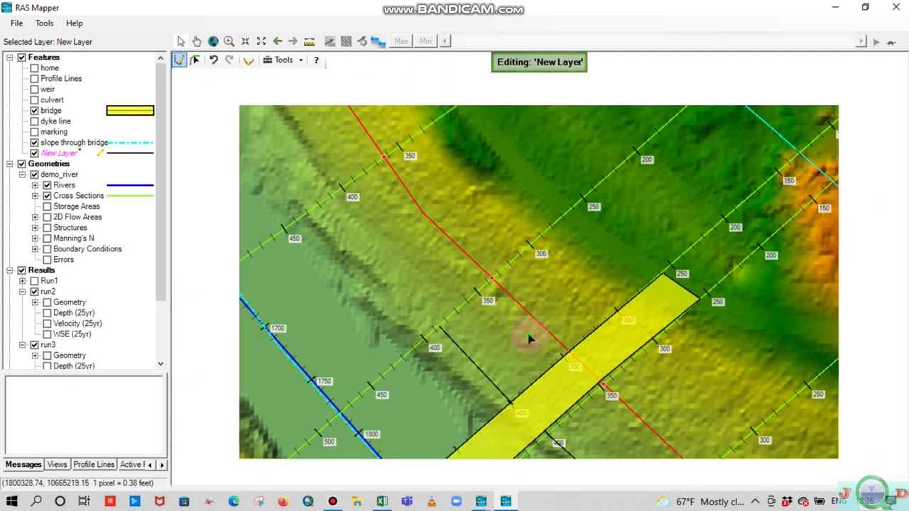
scroll(518, 319, up, 1)
scroll(491, 321, up, 1)
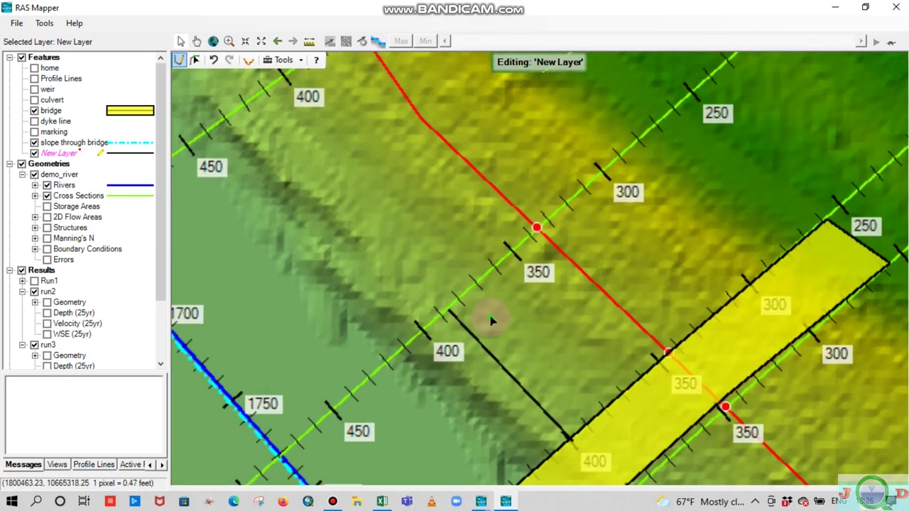
scroll(464, 307, up, 1)
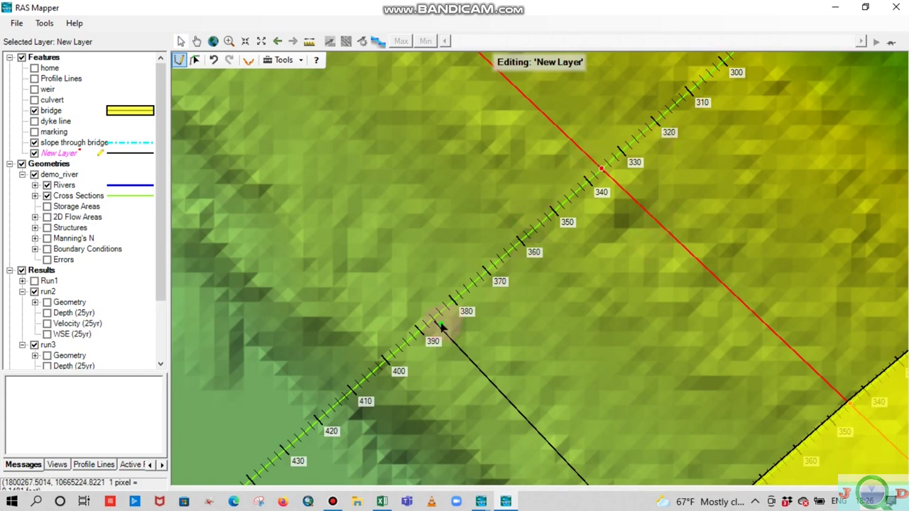
scroll(433, 329, up, 1)
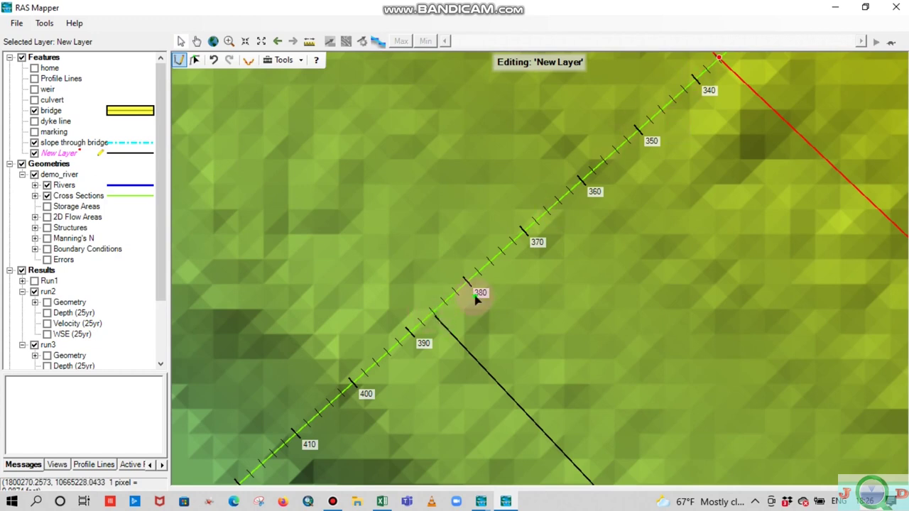
Switch to the Excel workbook and calculate =385-70 in cell F19 of the Bridge sheet.
mouse_move(382, 501)
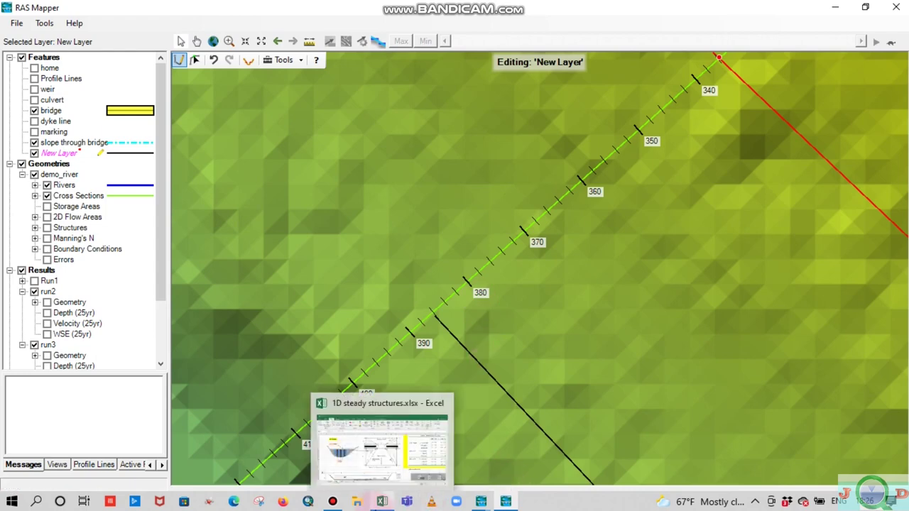
click(380, 501)
click(228, 352)
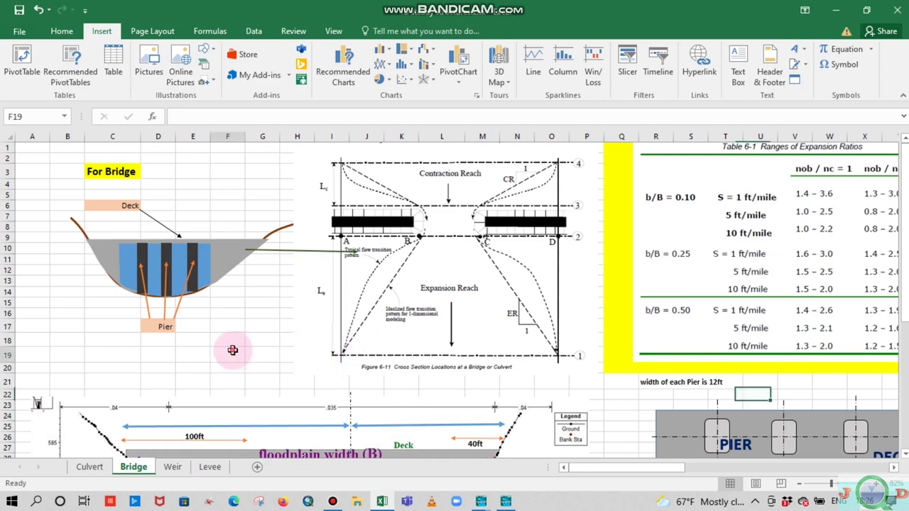
text(=)
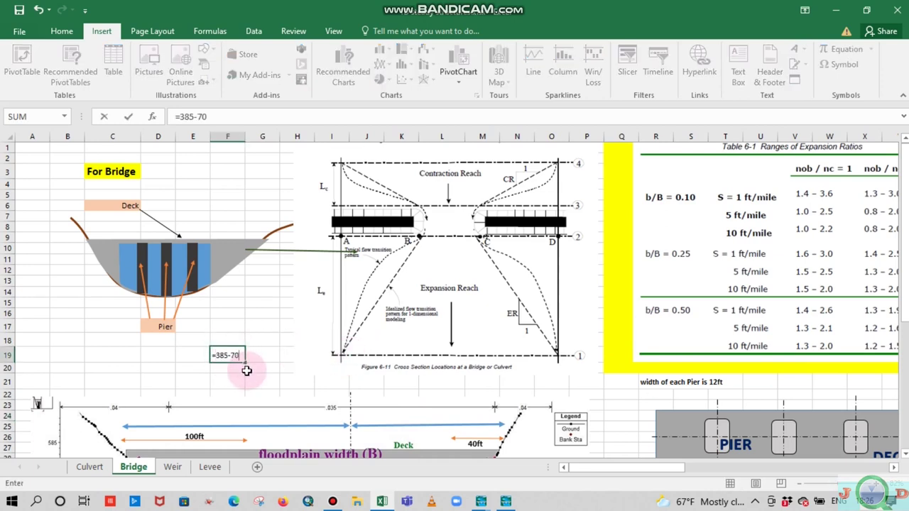
text(385-70)
key(Return)
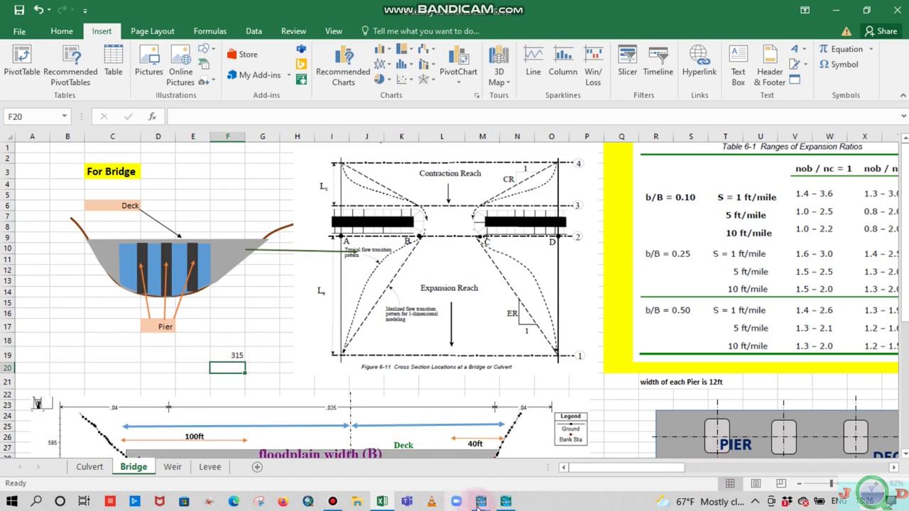
In RAS Mapper, draw a line from station 385 along the upstream cross section to about station 310, ending at station 400 on the bridge's upstream face.
mouse_move(507, 507)
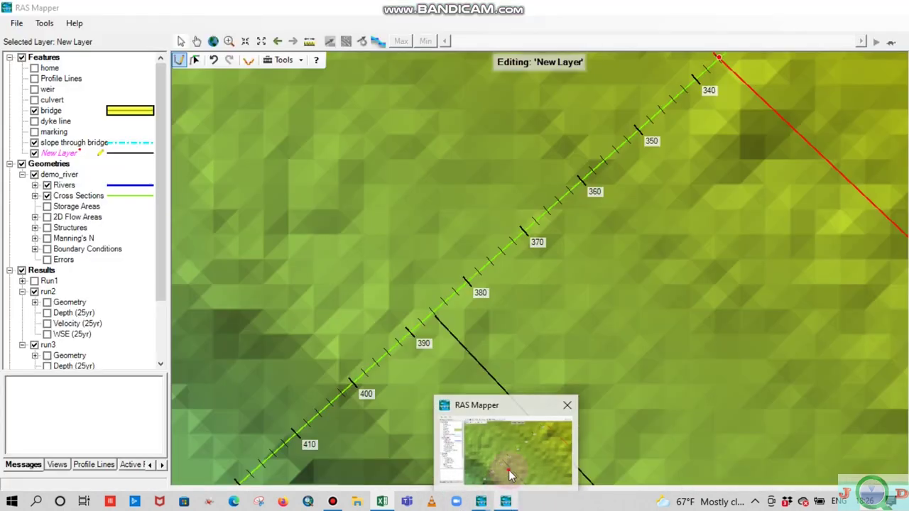
click(509, 471)
scroll(509, 272, down, 2)
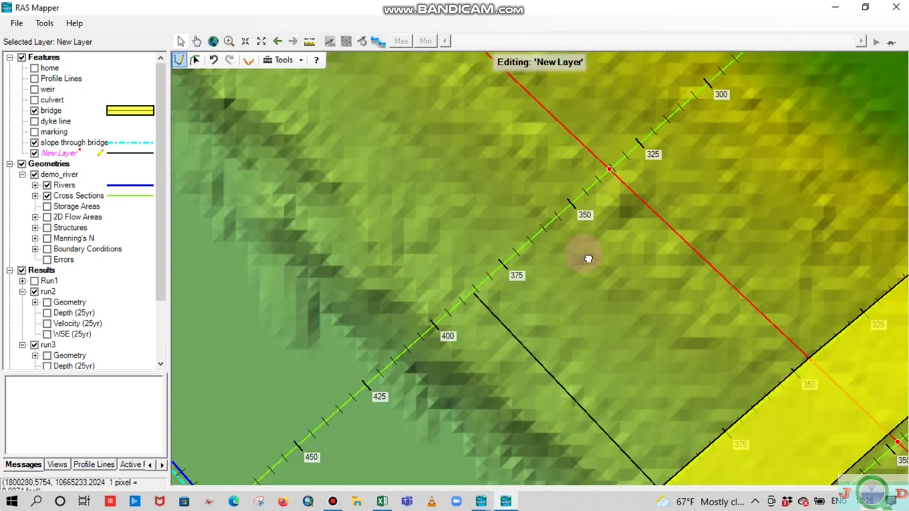
drag(588, 259, 479, 315)
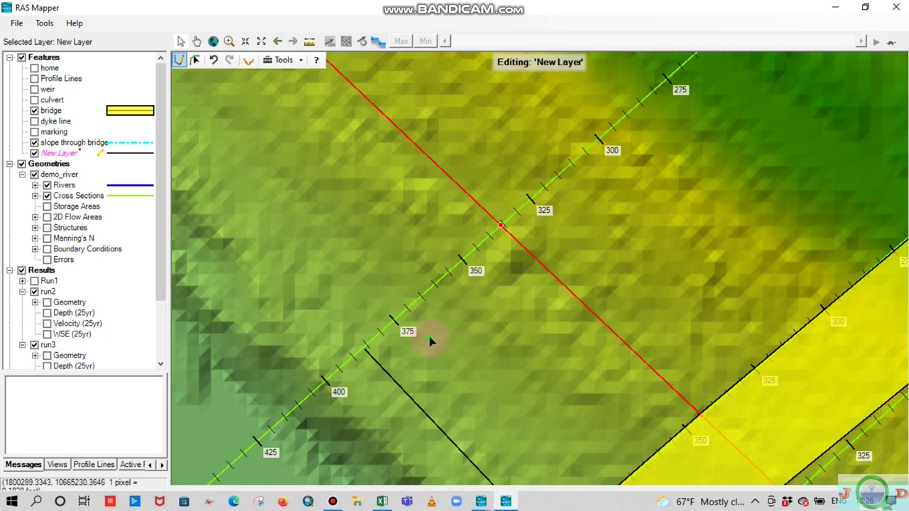
drag(366, 348, 566, 169)
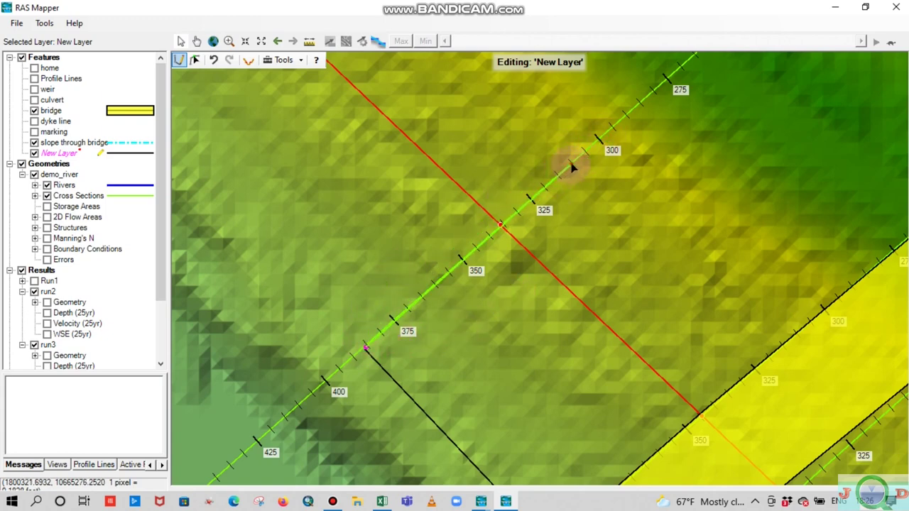
click(572, 167)
scroll(576, 203, down, 3)
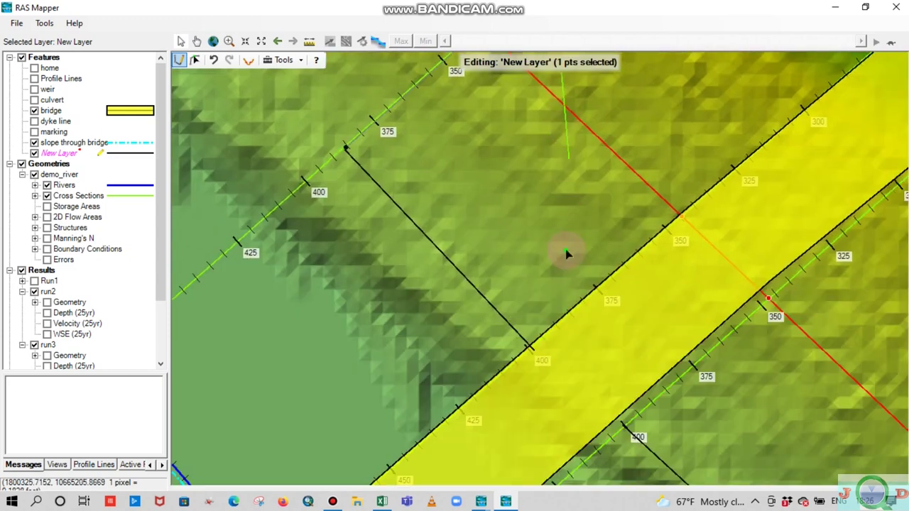
double_click(531, 346)
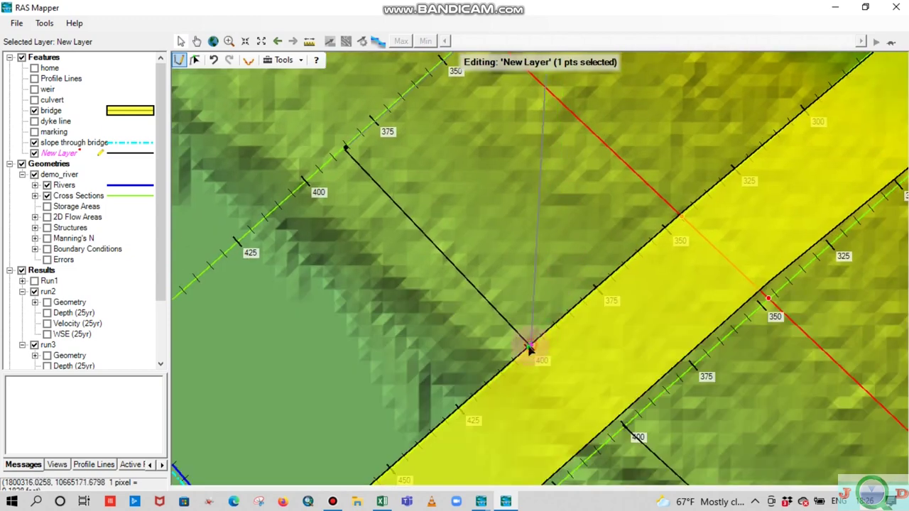
scroll(567, 301, down, 2)
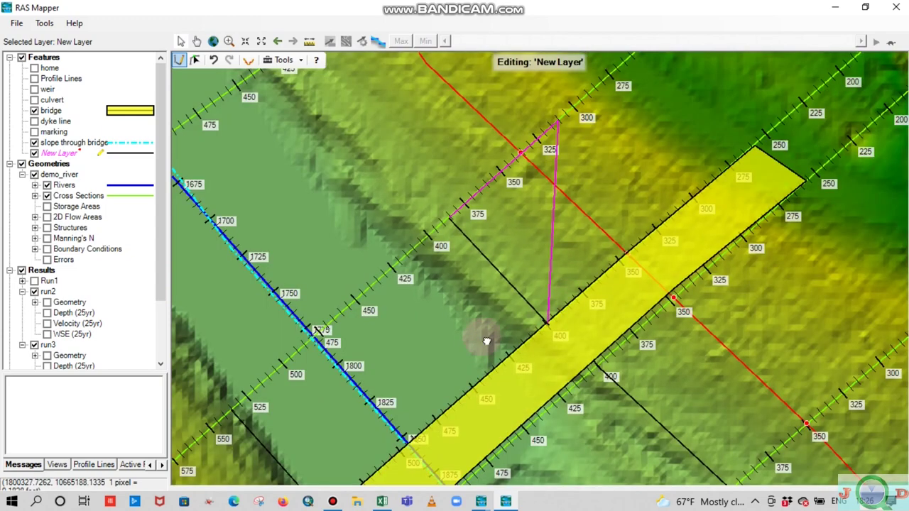
Read the station where the line from bridge station 550 meets the next upstream cross section.
scroll(487, 345, up, 3)
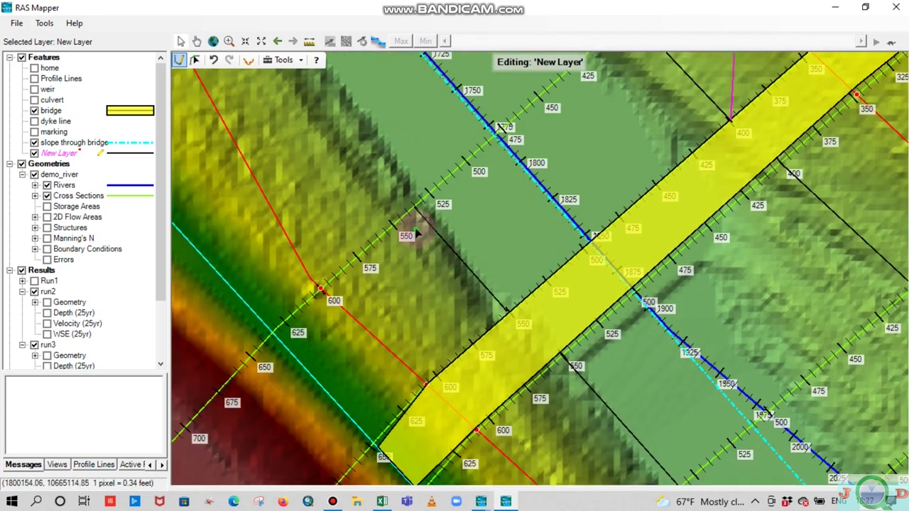
scroll(412, 210, up, 3)
scroll(408, 204, up, 1)
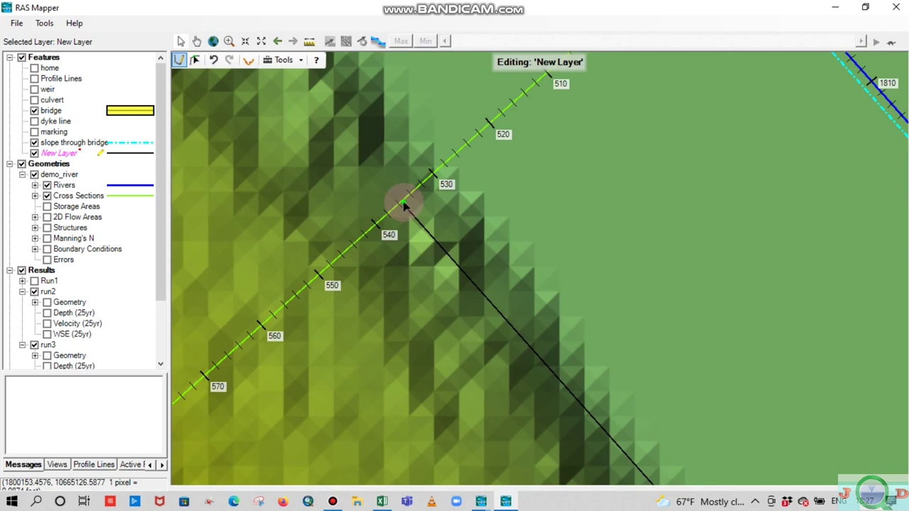
scroll(400, 206, down, 1)
scroll(400, 206, down, 1)
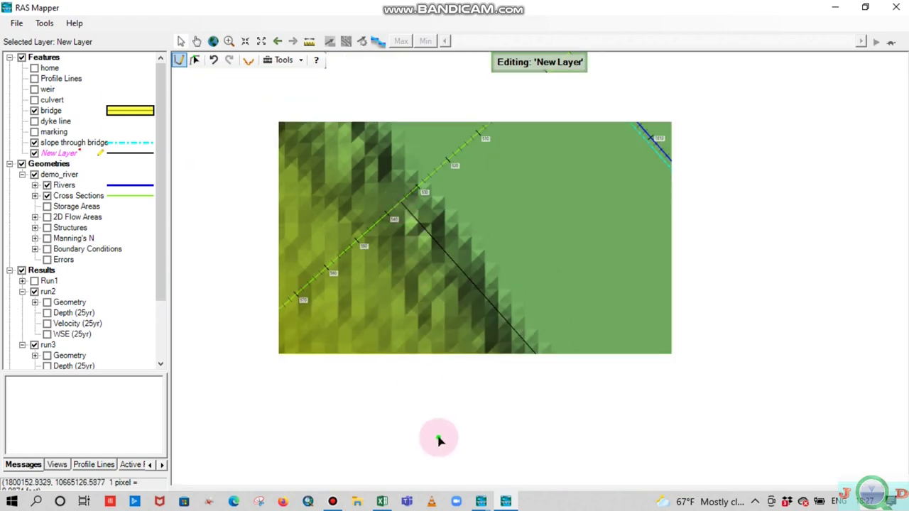
Switch to the Excel workbook and calculate =535+70 in cell F20 of the Bridge sheet.
click(382, 502)
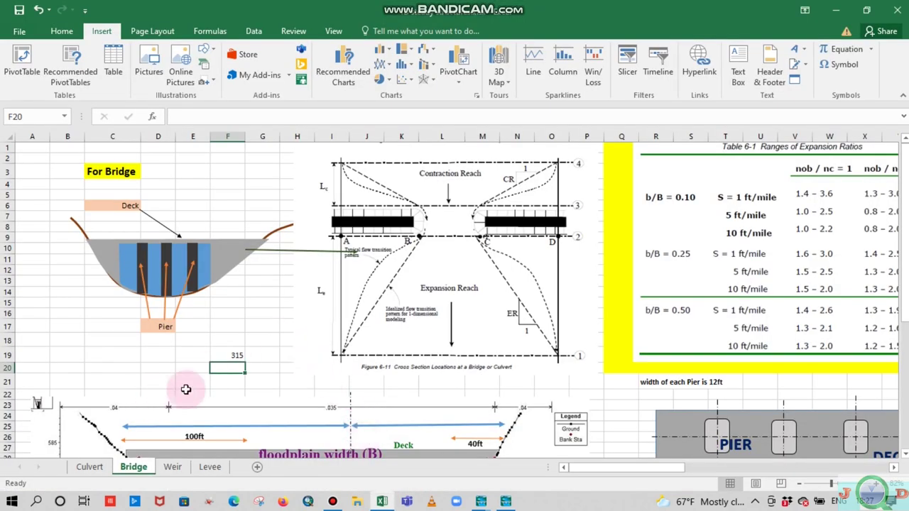
text(=535+)
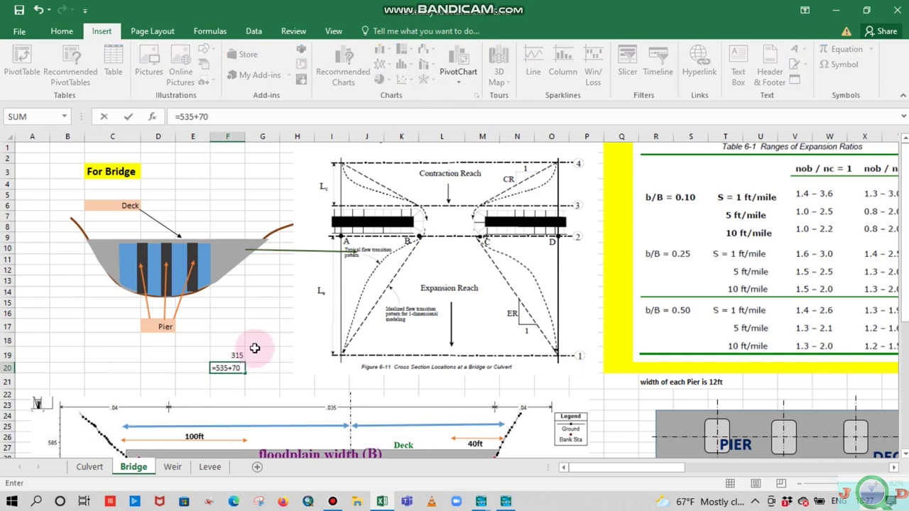
text(70)
key(Return)
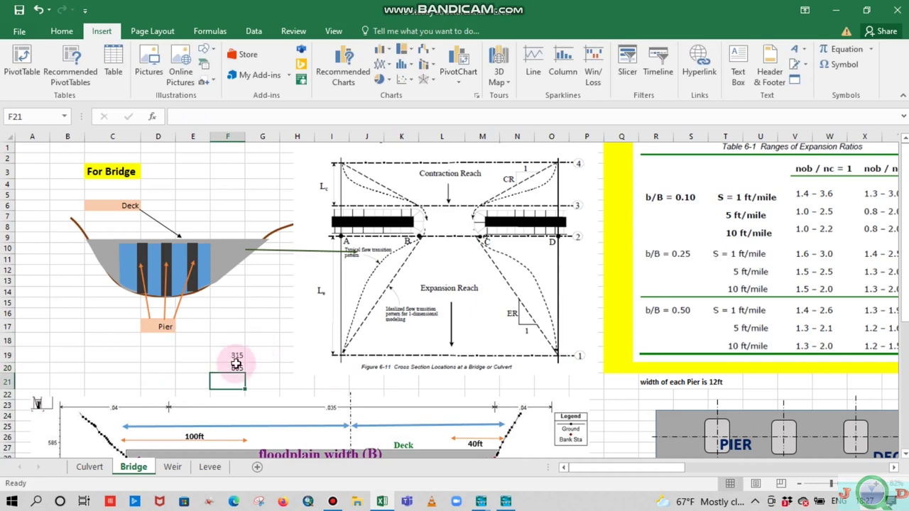
In RAS Mapper, draw a line from station 535 along the upstream cross section to about station 605, ending at station 550 on the bridge's upstream face.
click(505, 501)
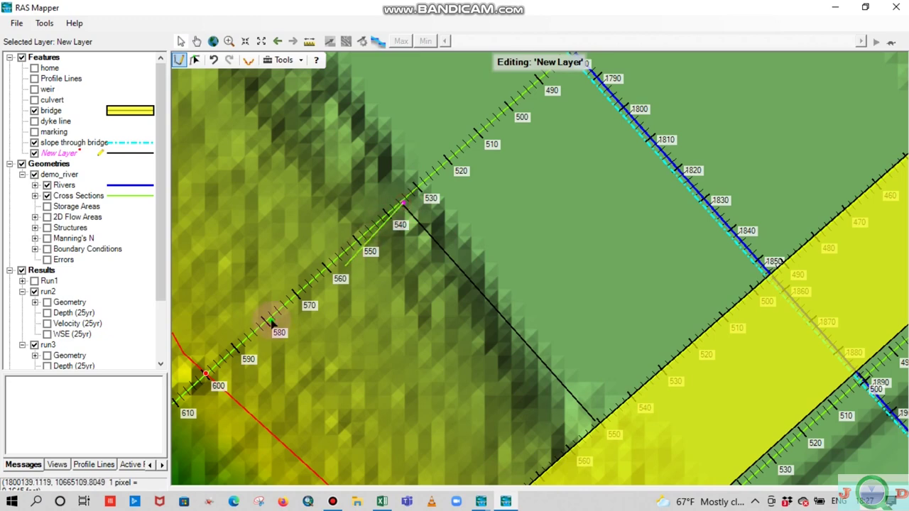
drag(248, 325, 421, 237)
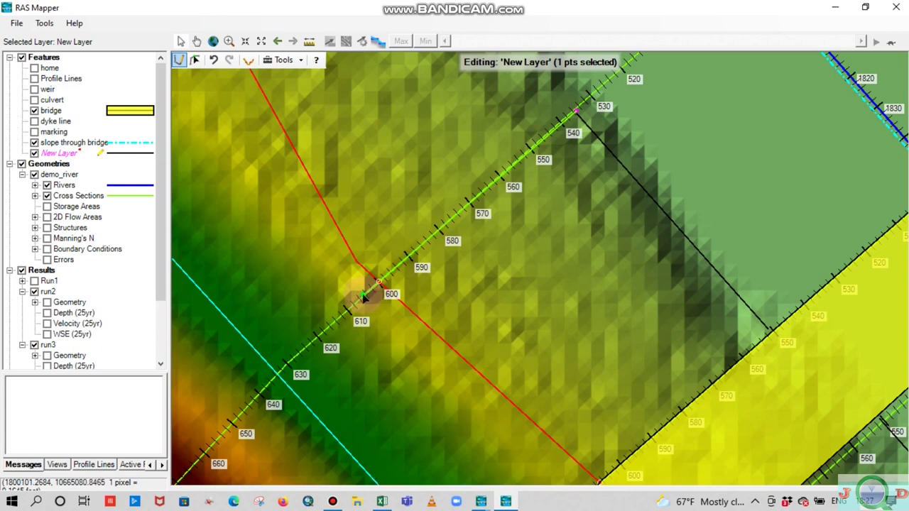
click(363, 299)
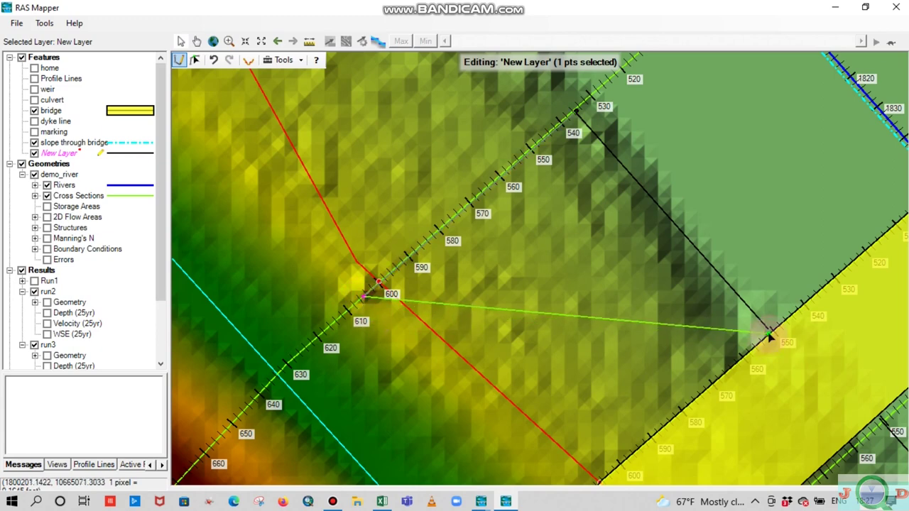
double_click(770, 335)
scroll(550, 312, down, 1)
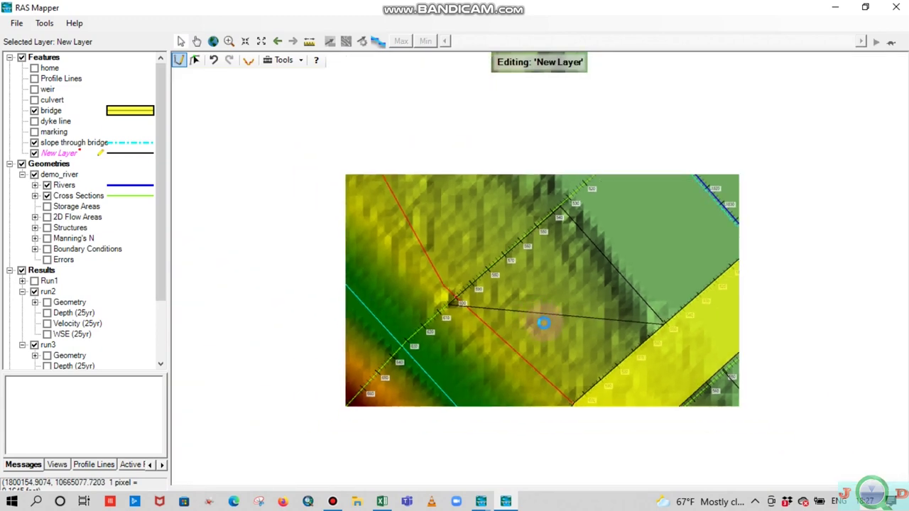
scroll(542, 323, up, 2)
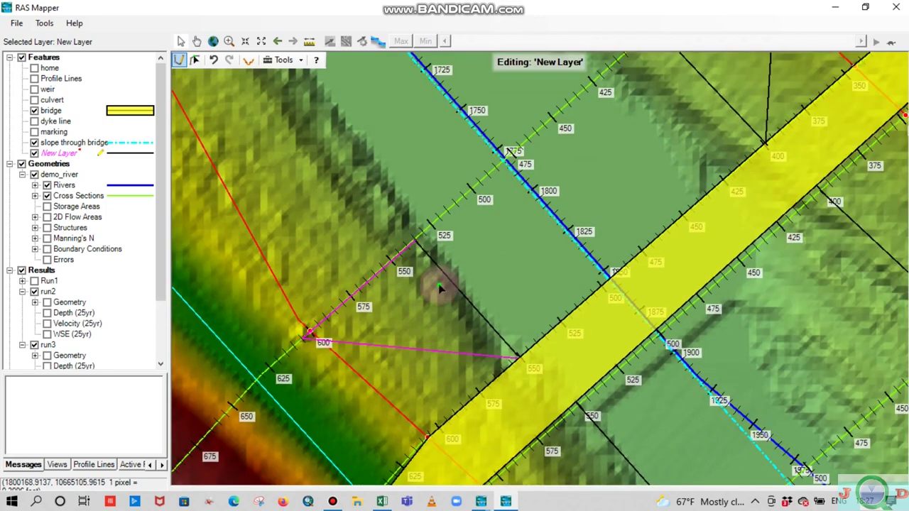
Rename the New Layer feature layer as "bridge stataion marking".
drag(460, 304, 367, 258)
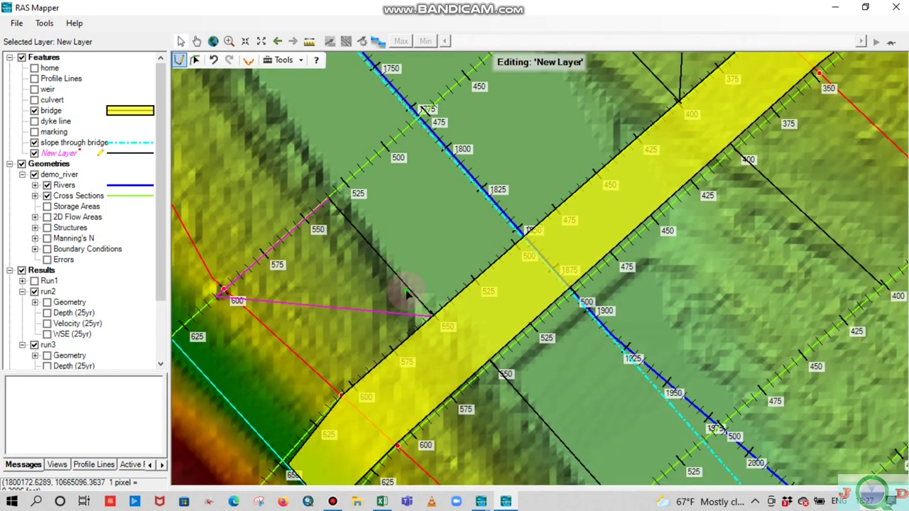
drag(433, 284, 439, 213)
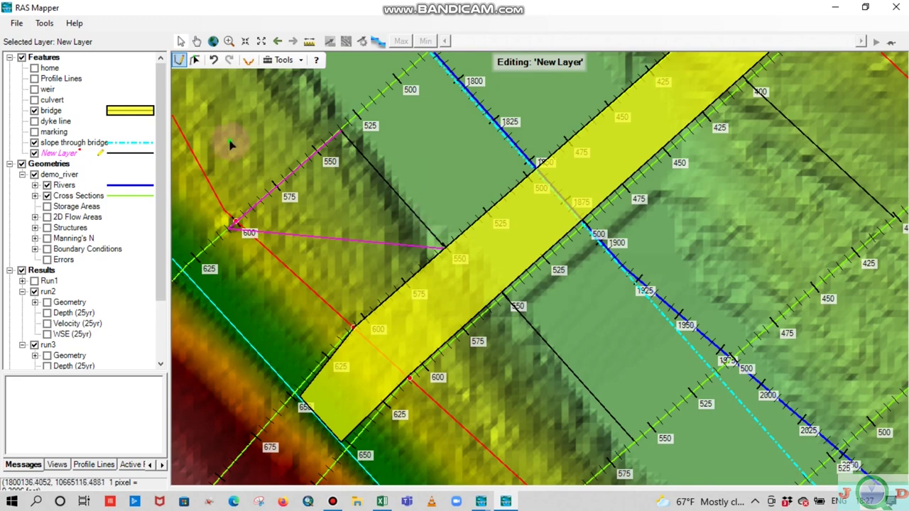
right_click(69, 158)
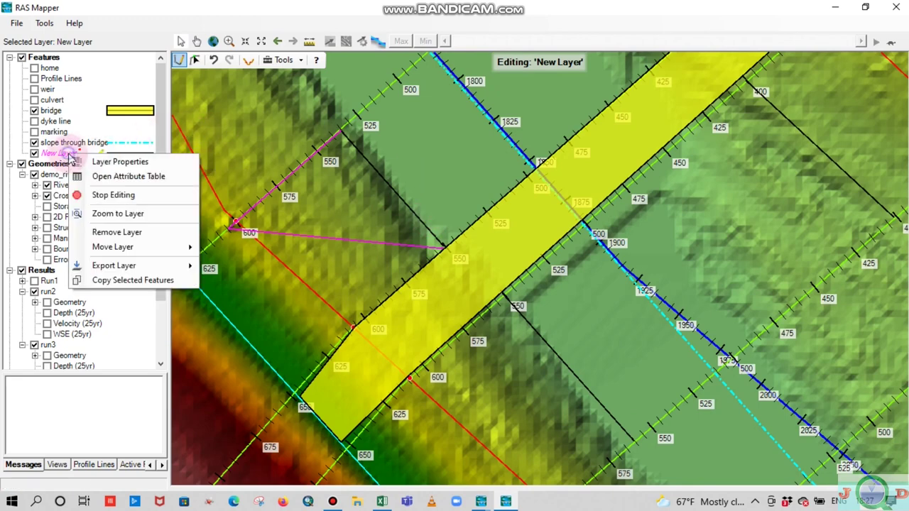
right_click(52, 153)
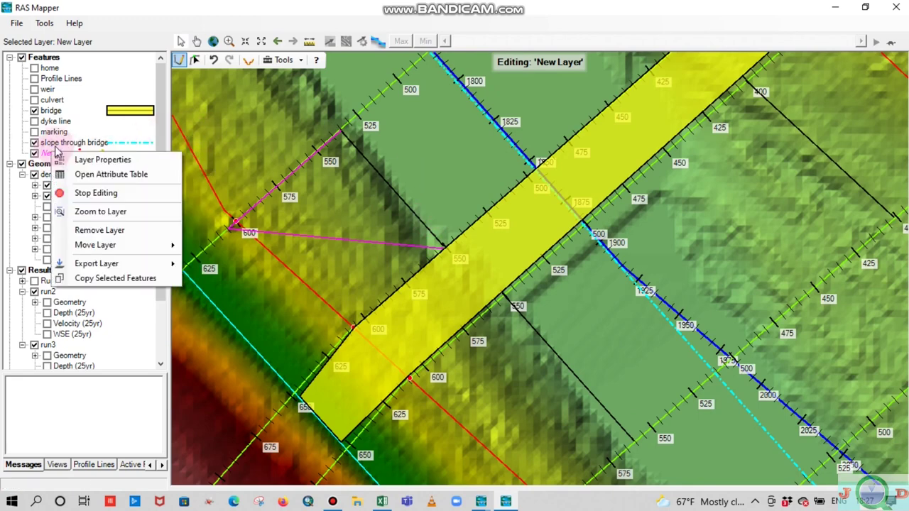
click(57, 152)
click(54, 132)
click(56, 154)
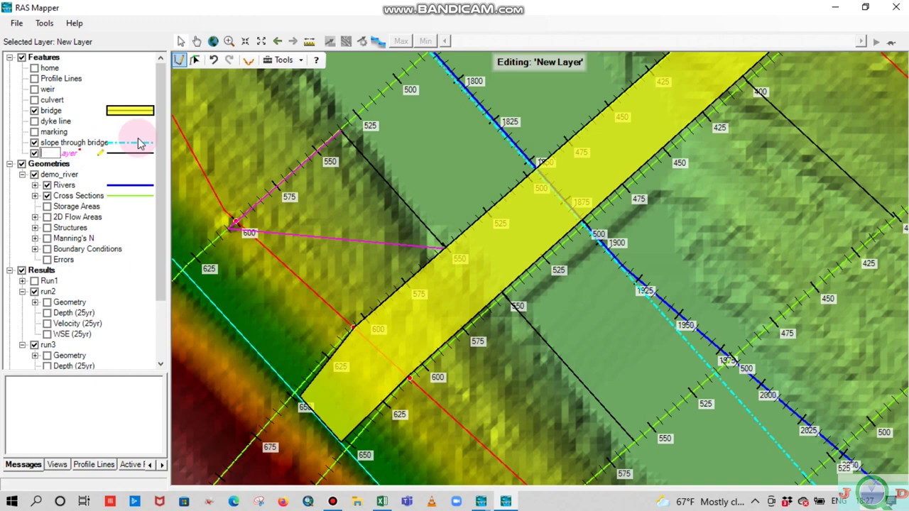
text(bridge s)
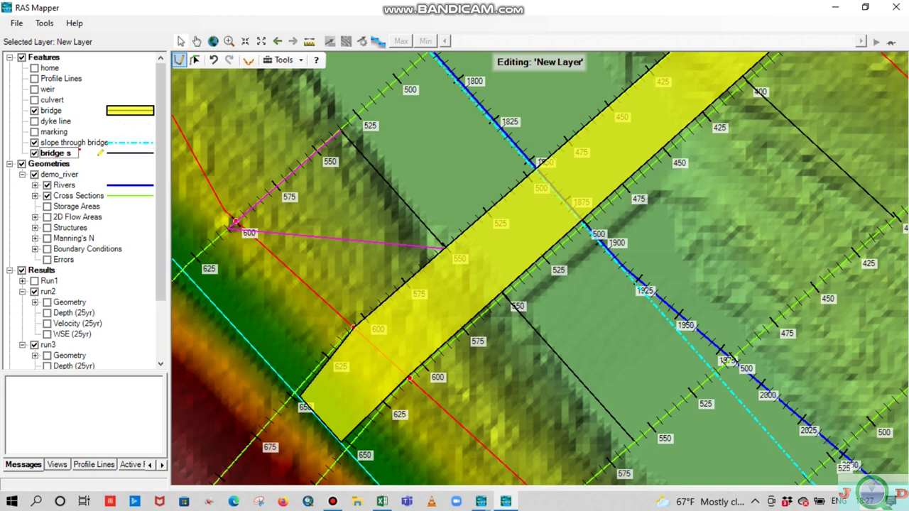
text(tataion marking)
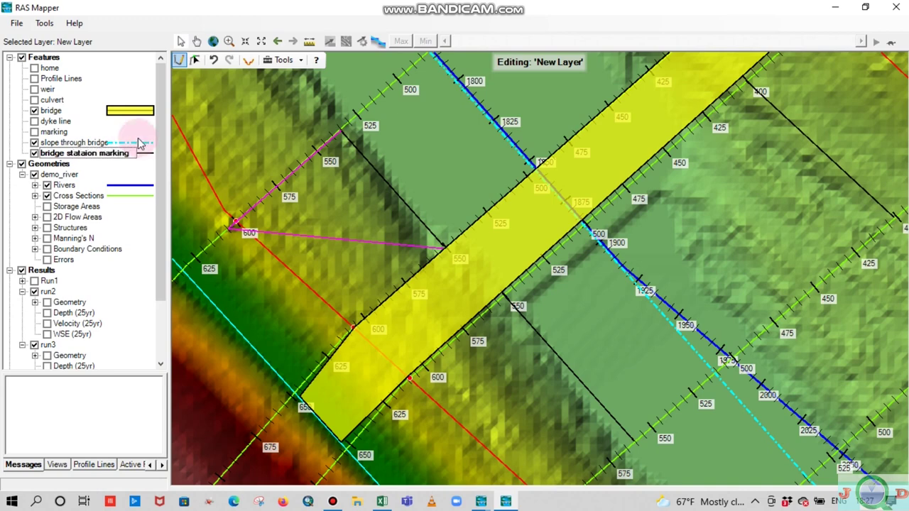
key(Return)
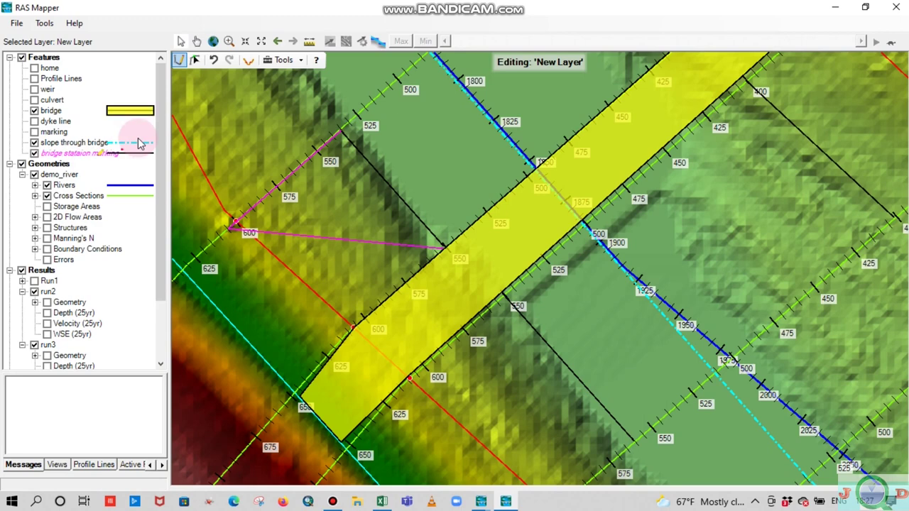
Set the line colour of the bridge stataion marking layer to Magenta.
right_click(68, 153)
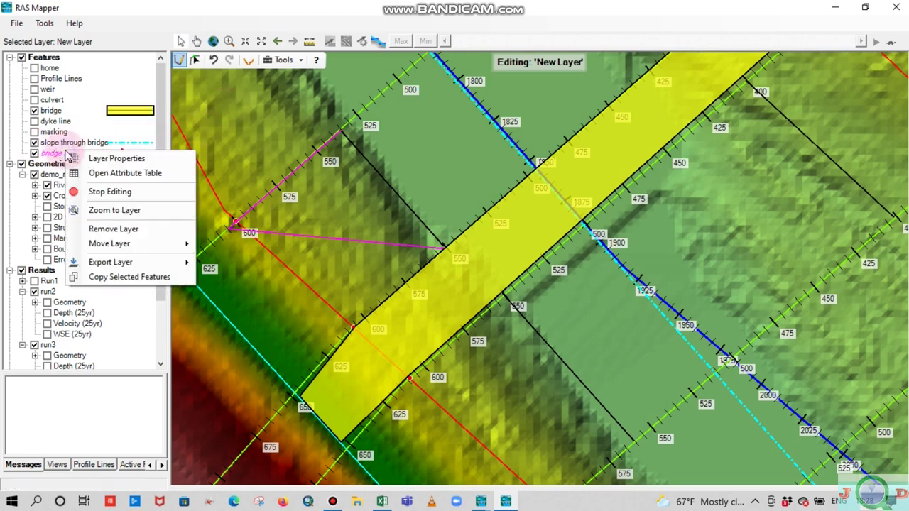
click(117, 159)
click(391, 147)
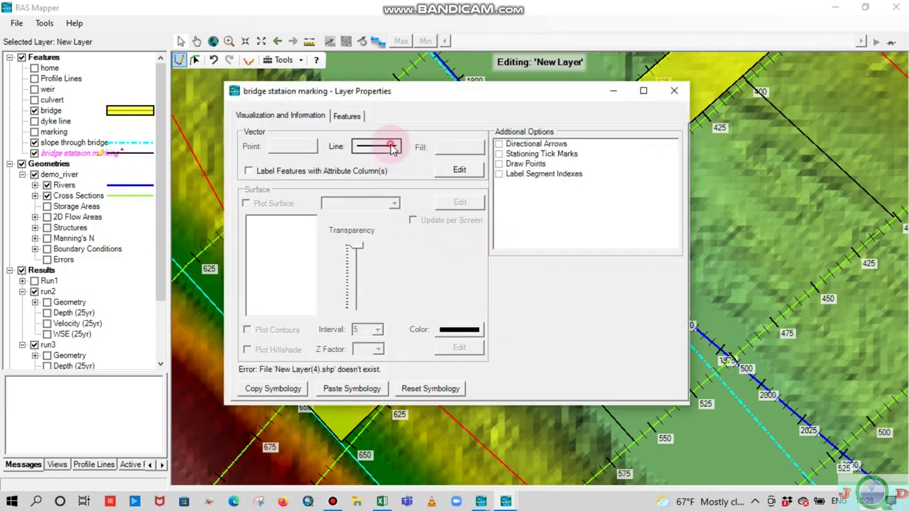
click(487, 205)
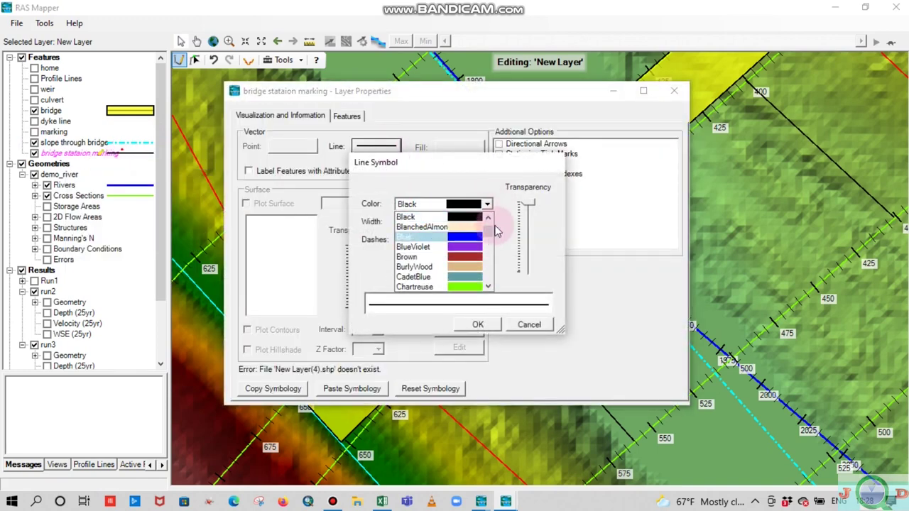
drag(489, 240, 489, 252)
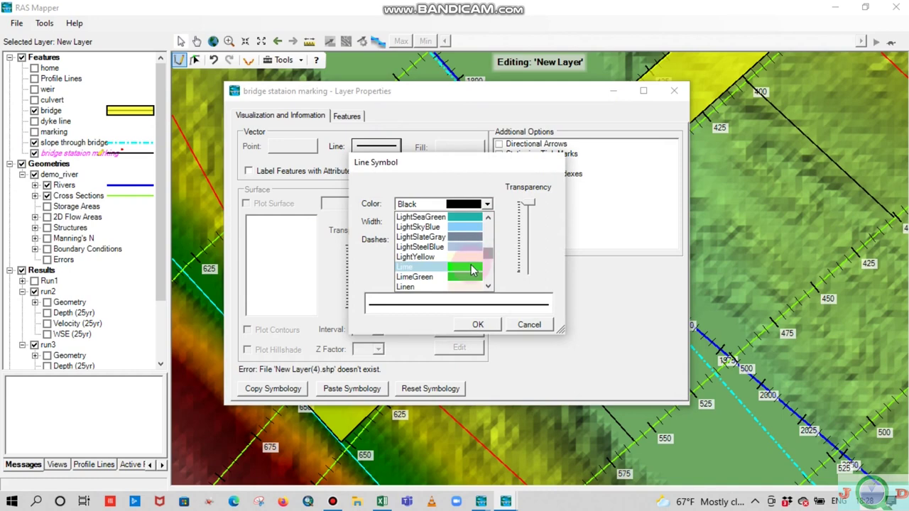
scroll(472, 277, down, 4)
scroll(476, 249, up, 2)
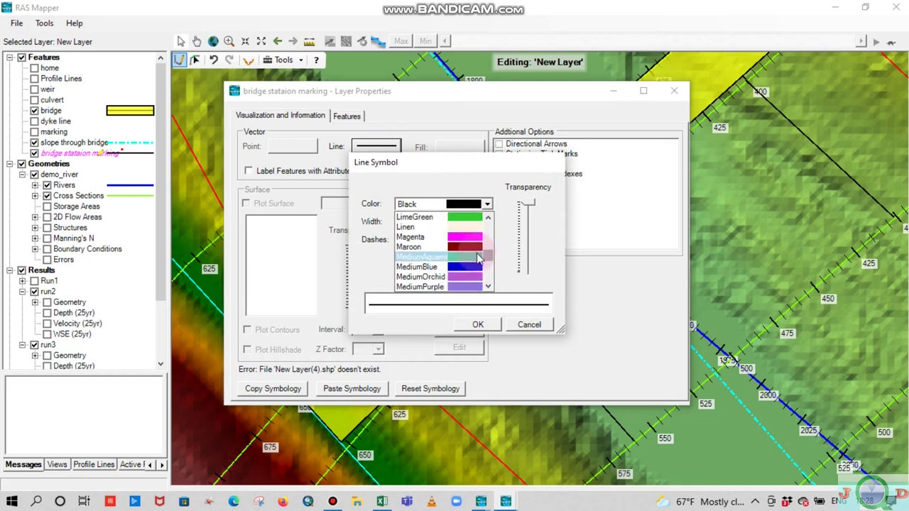
click(474, 238)
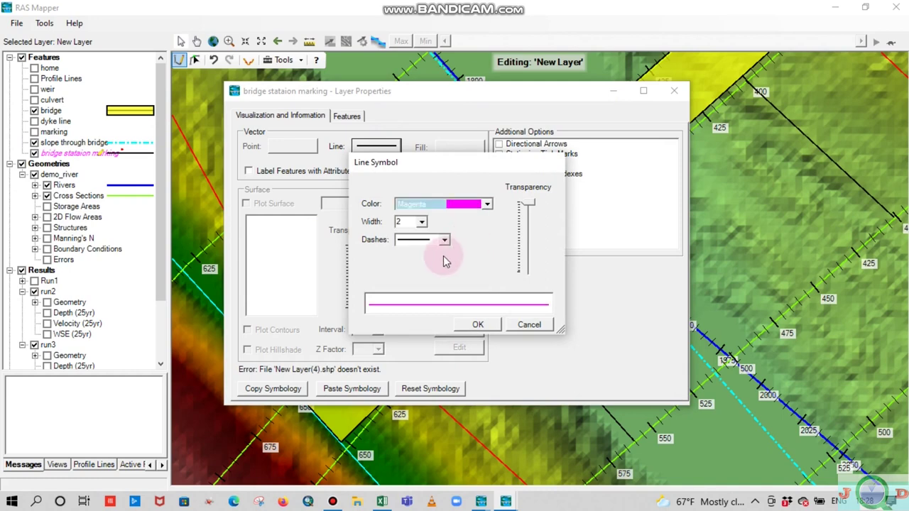
Give the marking layer's lines a dotted pattern and a greater width, and apply the line symbol.
click(444, 239)
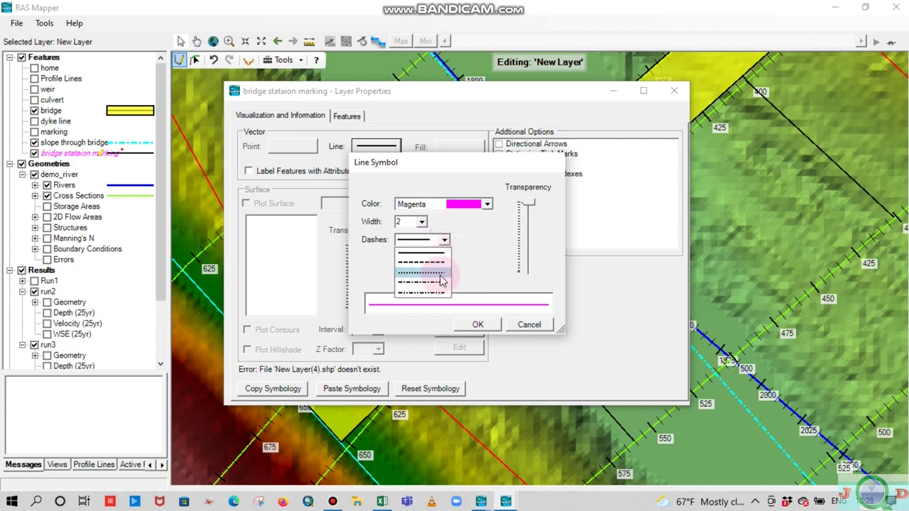
click(440, 274)
click(422, 221)
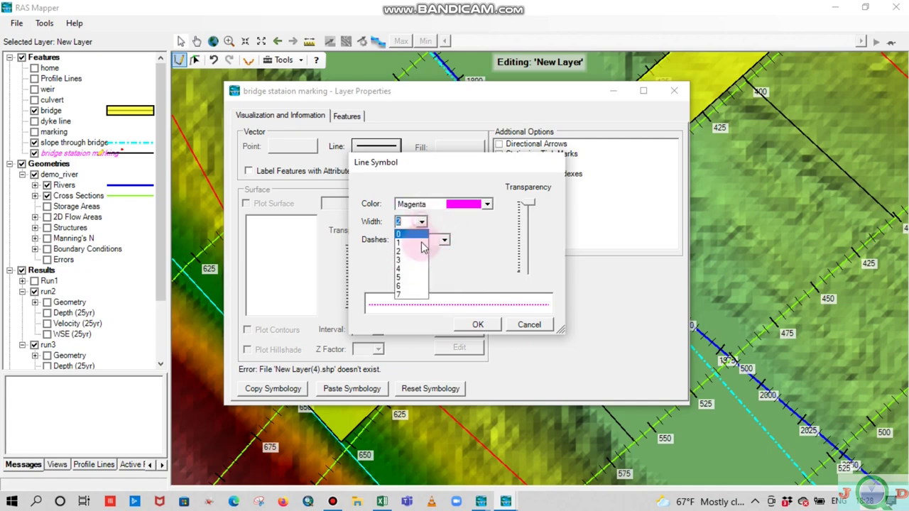
click(410, 264)
click(475, 326)
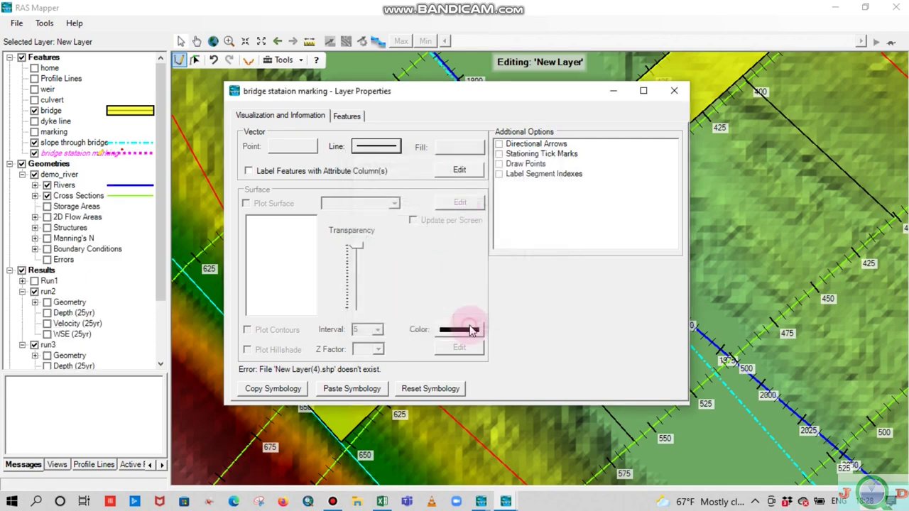
click(674, 91)
Examine the flow lines around the bridge and how far the upstream cross section extends beyond the contraction line's outer end.
scroll(494, 204, down, 3)
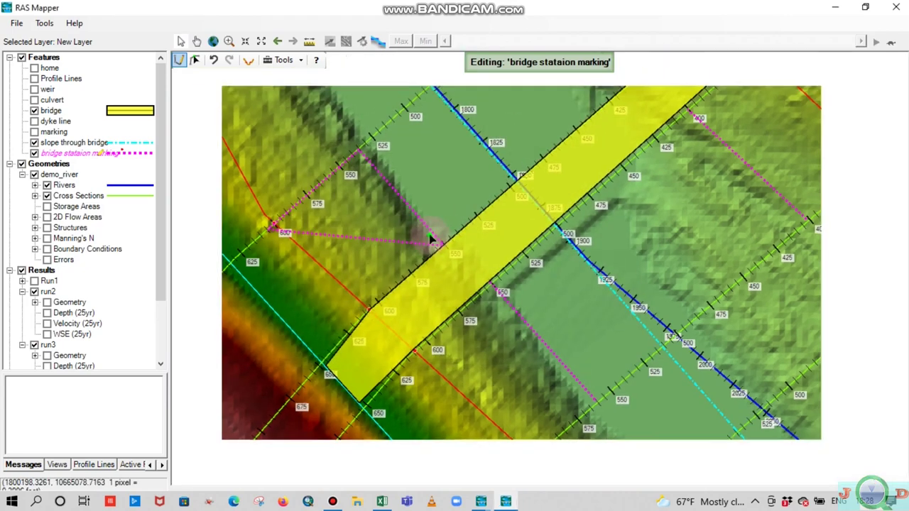
scroll(451, 213, up, 2)
scroll(451, 203, up, 3)
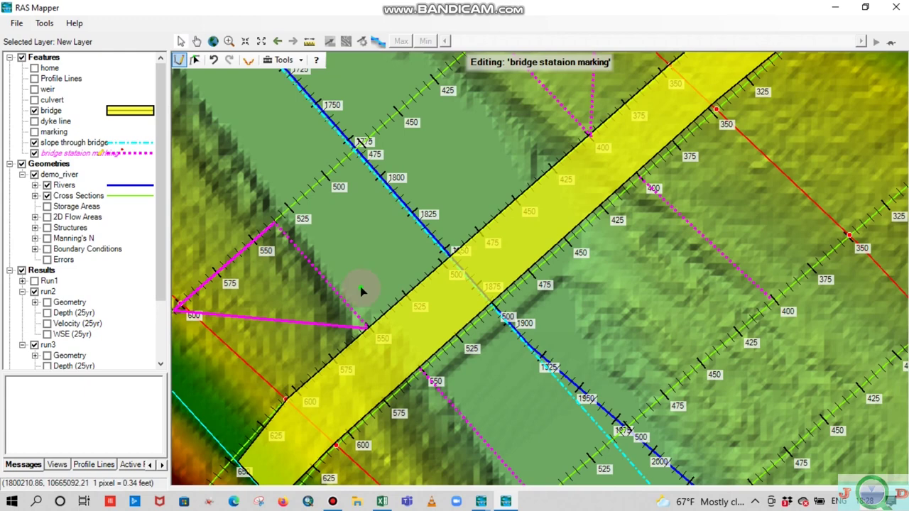
drag(360, 287, 469, 173)
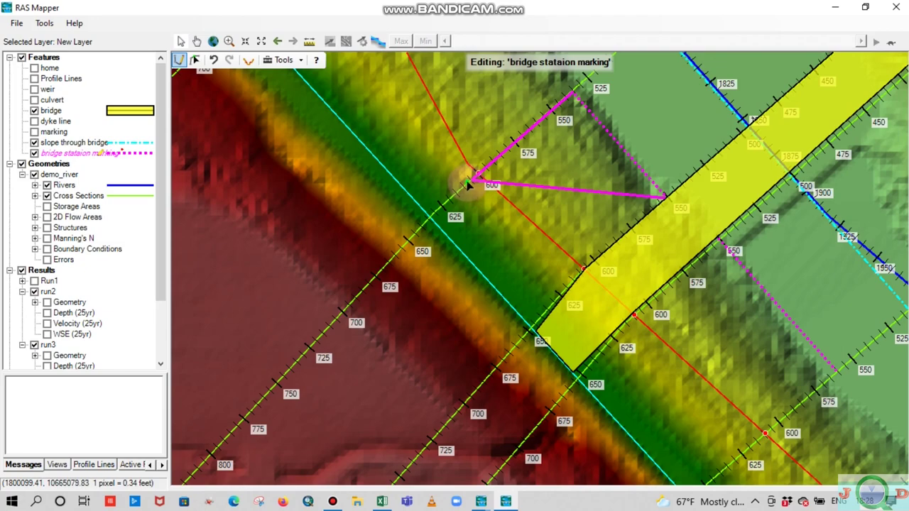
drag(298, 331, 411, 200)
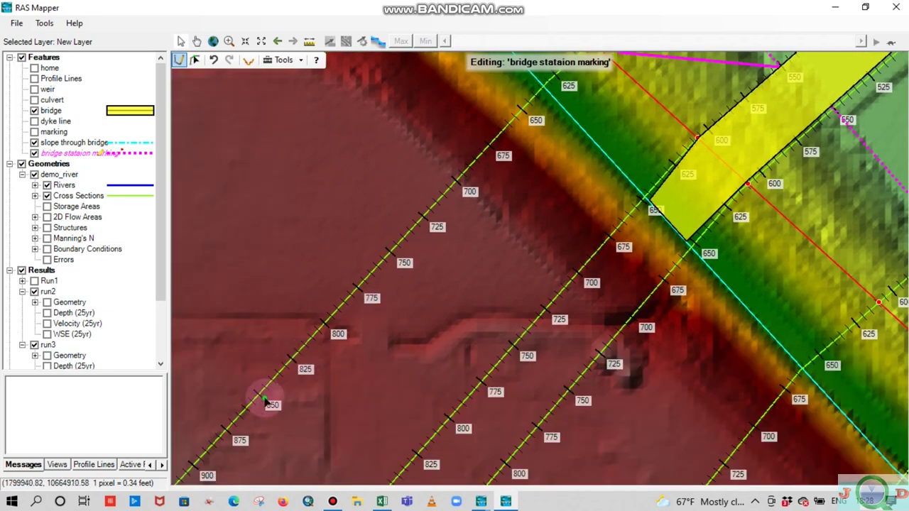
scroll(266, 402, down, 1)
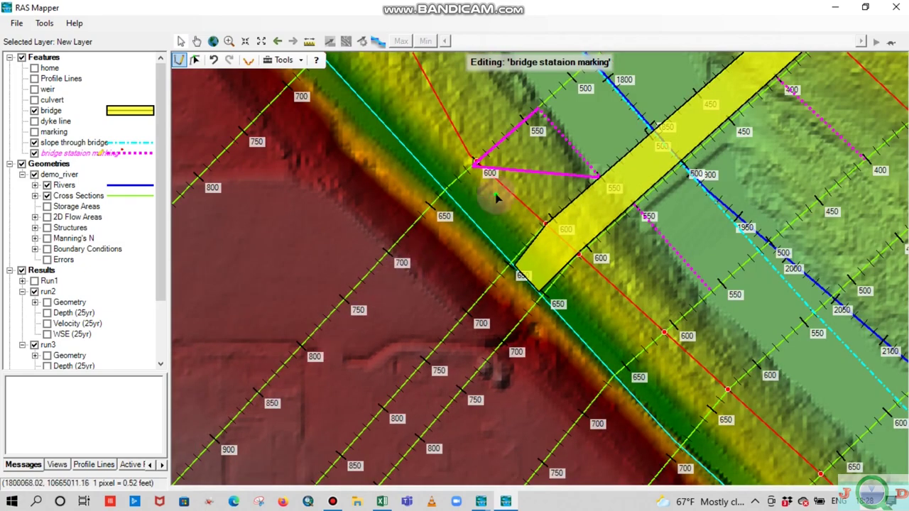
scroll(475, 174, up, 3)
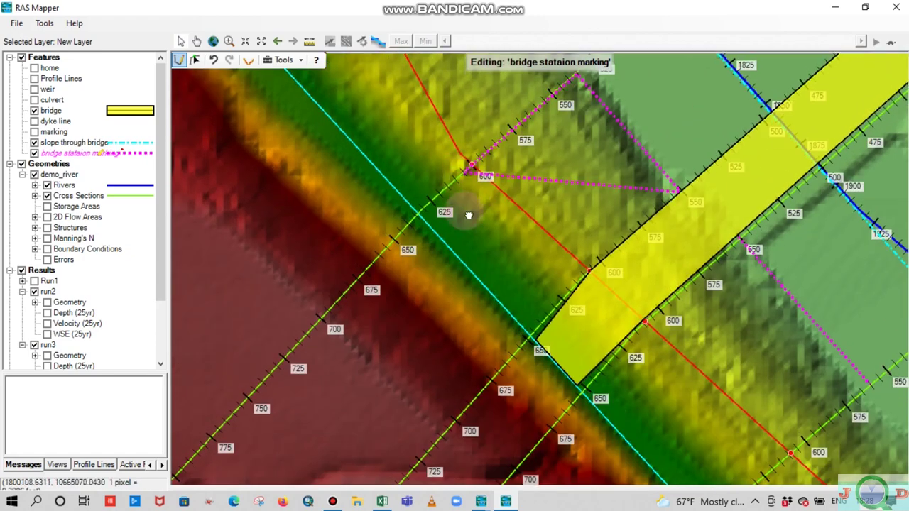
drag(469, 215, 286, 412)
scroll(646, 174, down, 1)
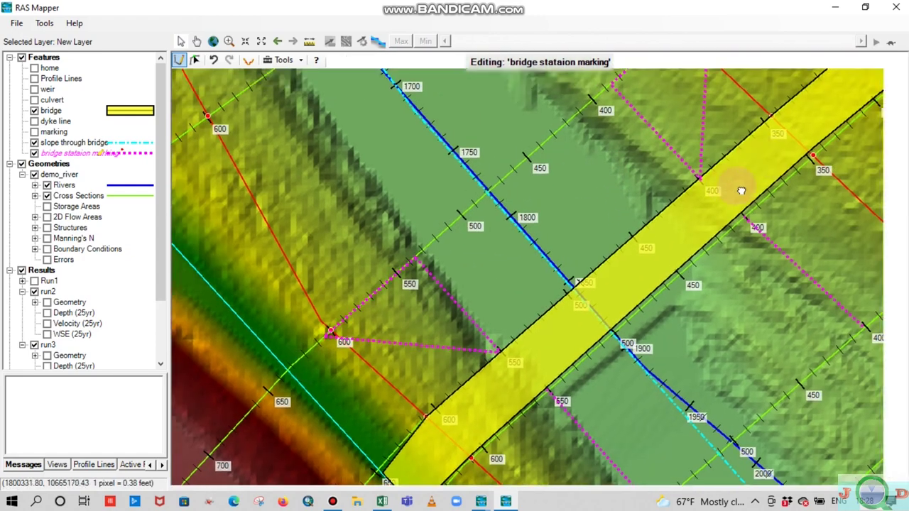
Examine the cross section stations around the upstream contraction lines, the bridge's outer end and the downstream expansion lines.
drag(741, 189, 615, 223)
scroll(708, 155, up, 1)
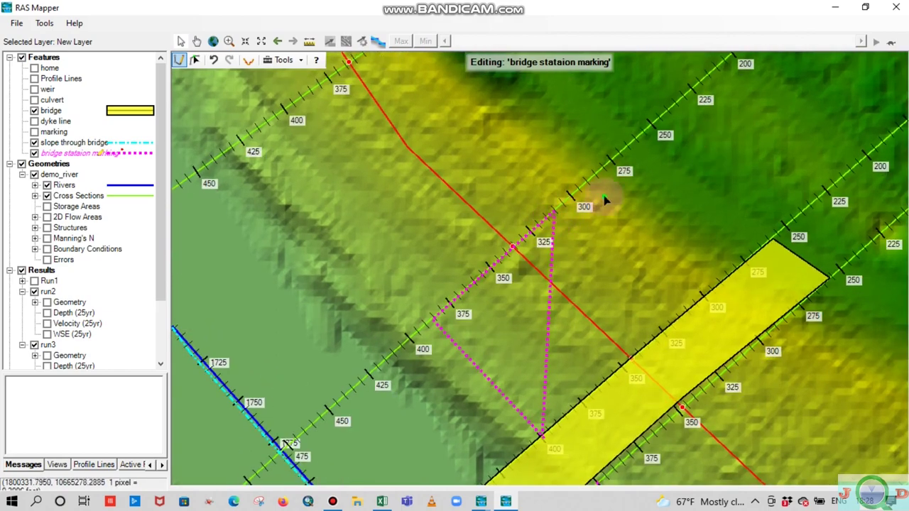
scroll(660, 277, down, 3)
scroll(700, 223, up, 3)
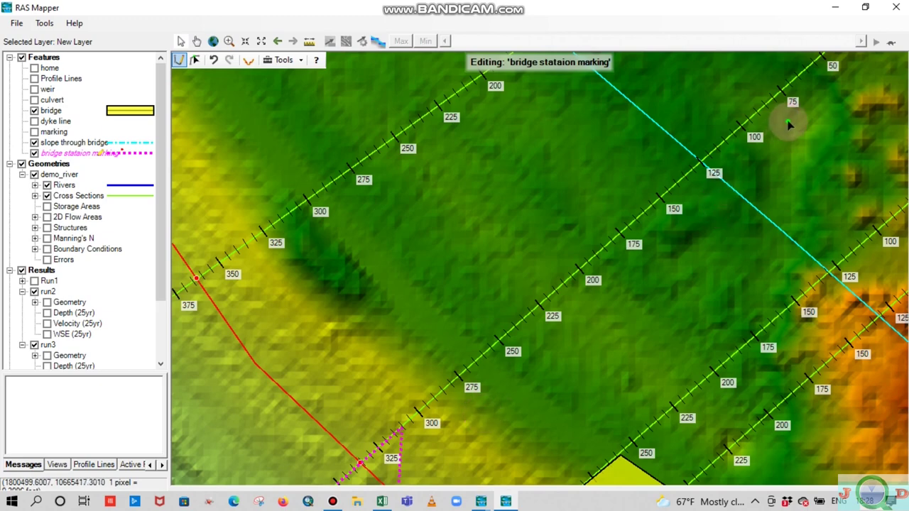
scroll(603, 306, down, 3)
scroll(446, 339, up, 3)
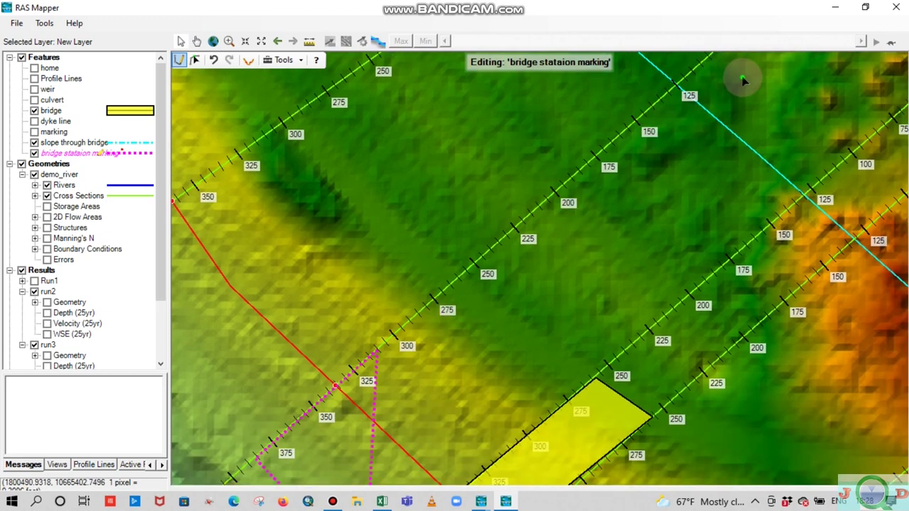
drag(771, 71, 724, 71)
scroll(639, 182, down, 2)
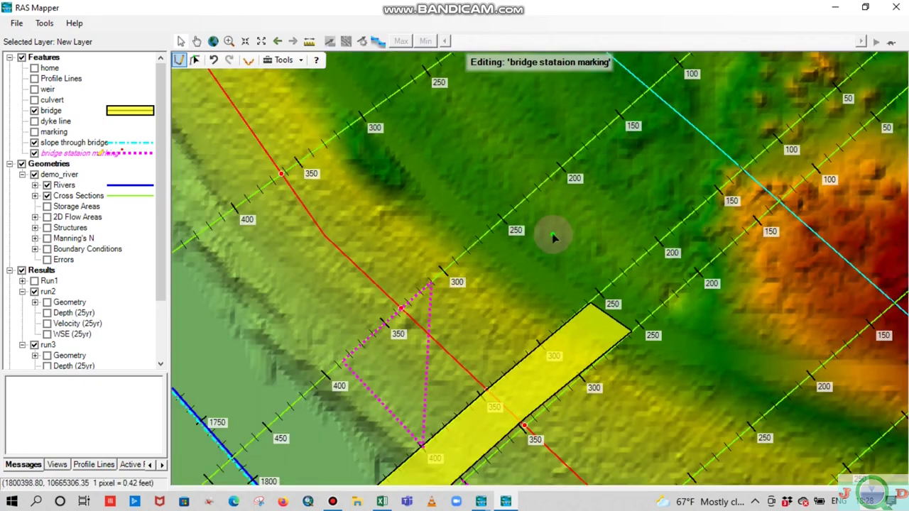
drag(507, 299, 573, 182)
drag(523, 244, 529, 192)
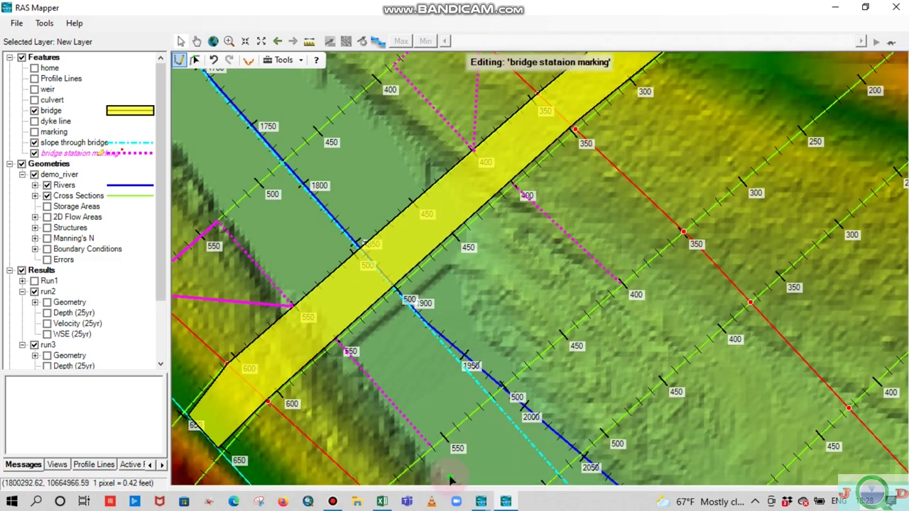
Switch to the Excel workbook and review the Bridge sheet's cross section location figure, expansion ratio table and the ratio in cell AC24.
mouse_move(387, 501)
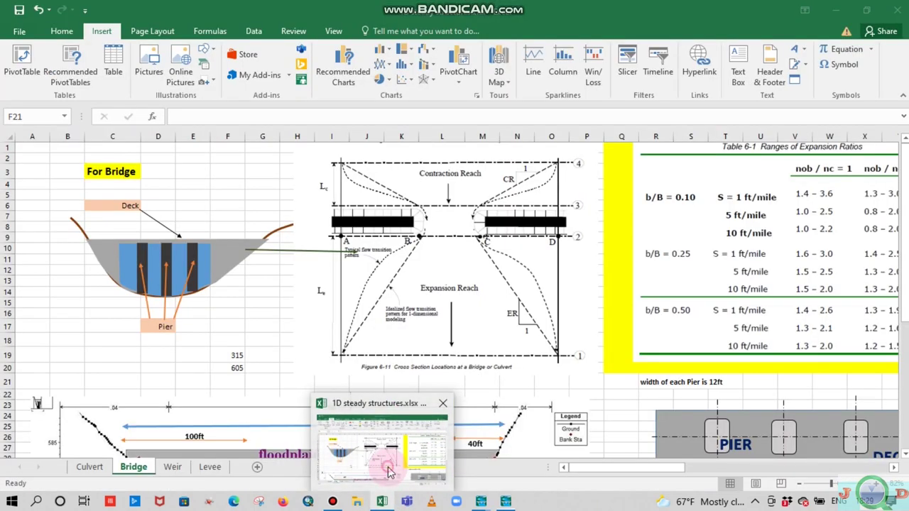
click(387, 468)
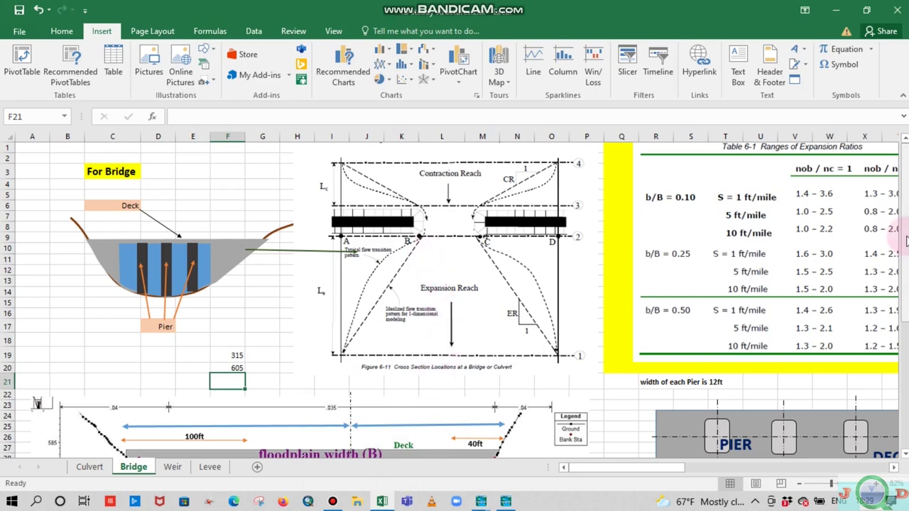
drag(905, 231, 902, 152)
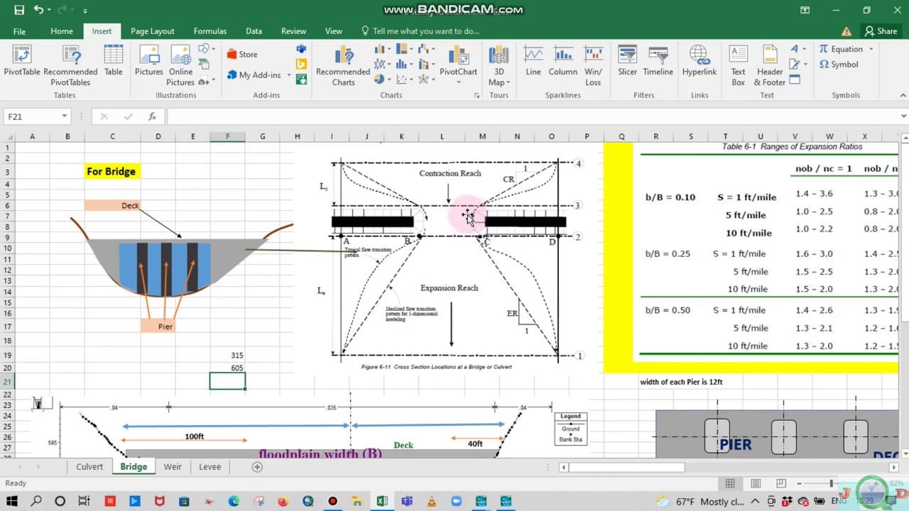
scroll(469, 285, down, 3)
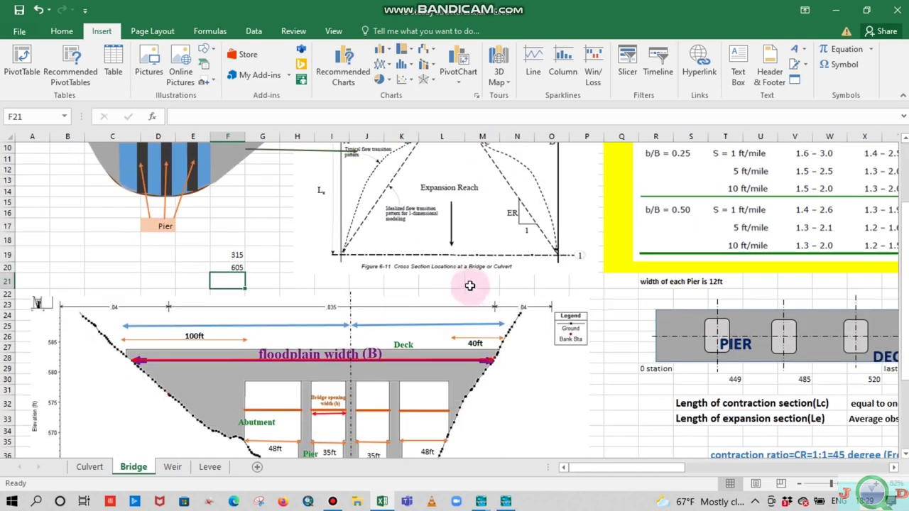
scroll(572, 277, up, 2)
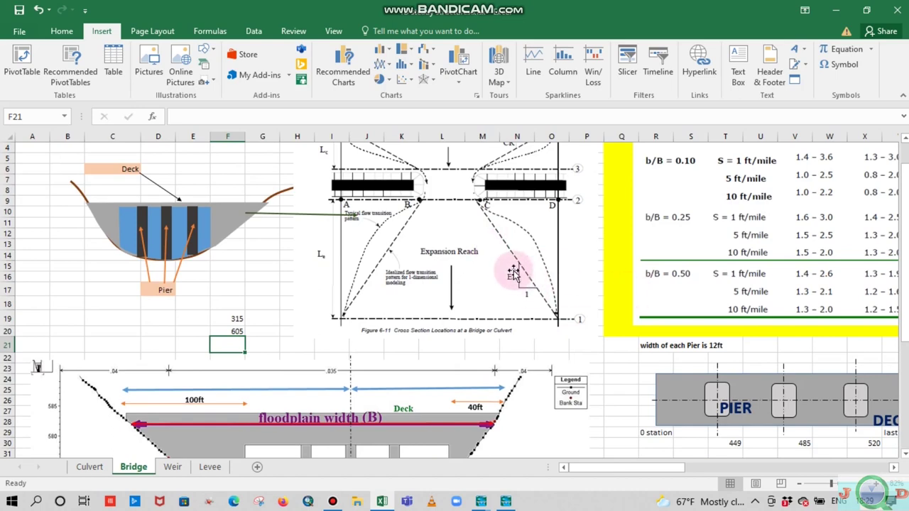
scroll(524, 357, down, 6)
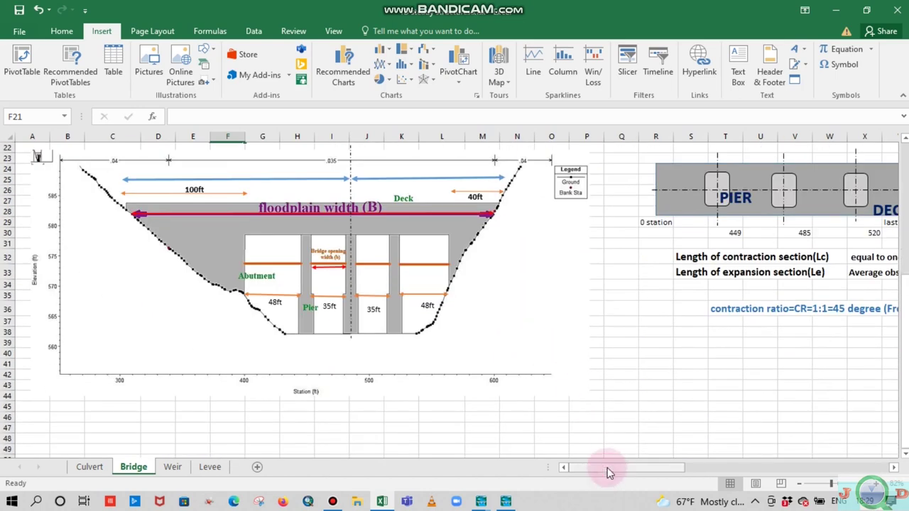
drag(608, 472, 686, 471)
scroll(684, 364, up, 5)
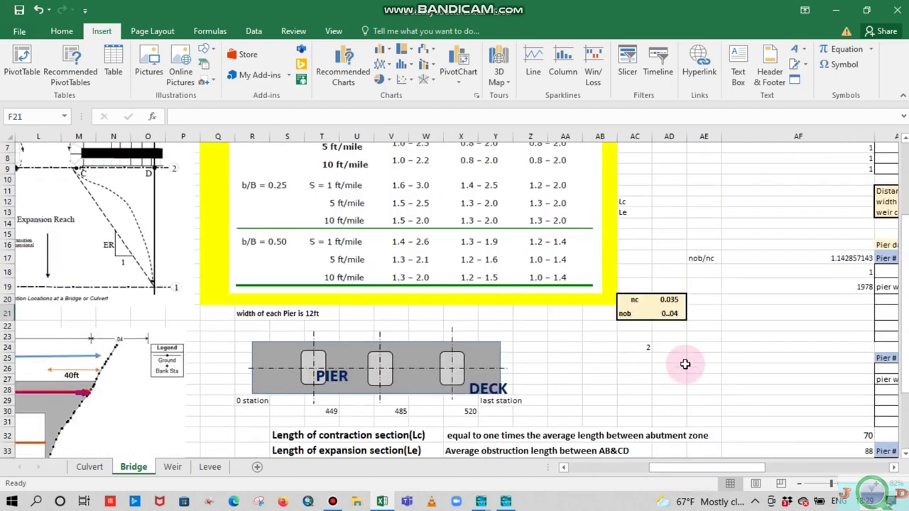
scroll(684, 364, up, 1)
click(647, 378)
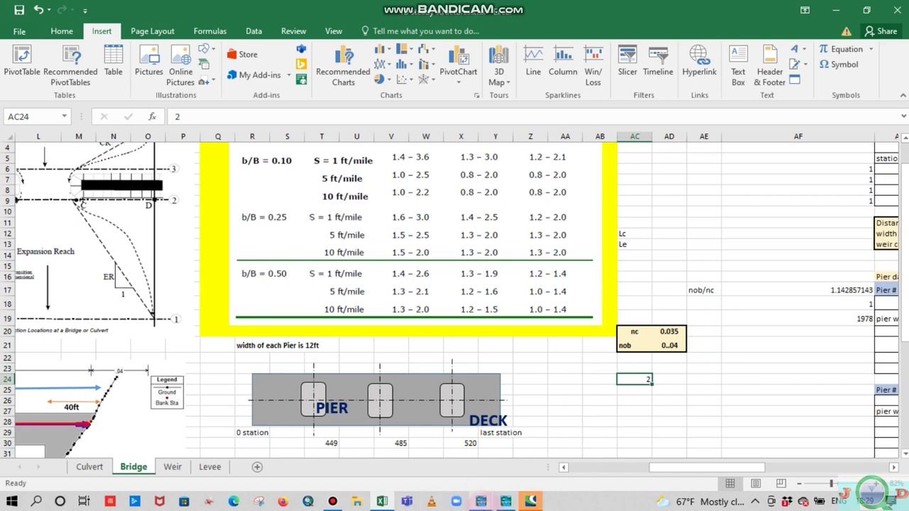
Return to RAS Mapper and inspect the stations where the dotted line meets the first cross section downstream of the bridge.
mouse_move(531, 502)
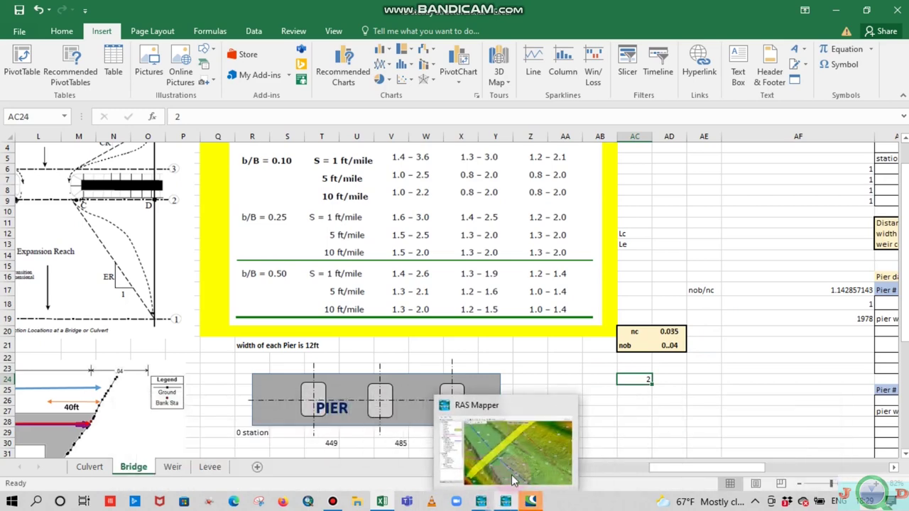
click(506, 501)
drag(565, 267, 455, 353)
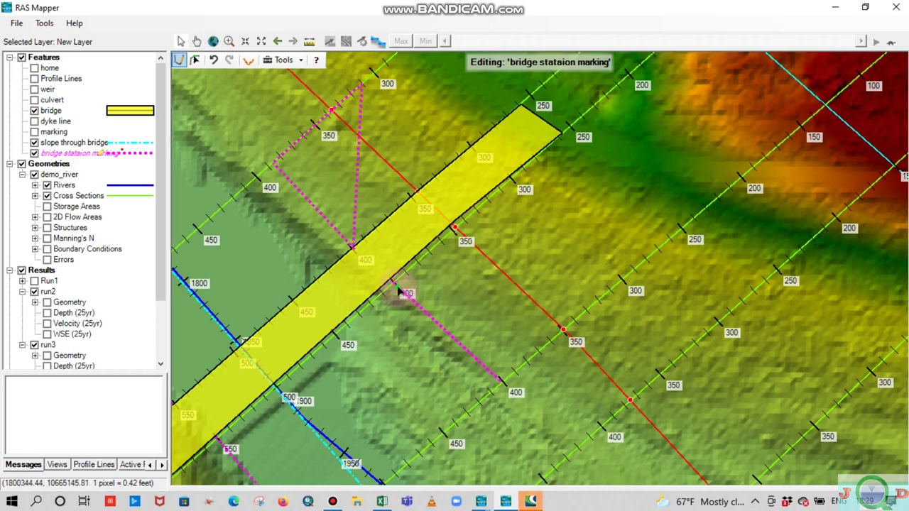
scroll(504, 396, up, 3)
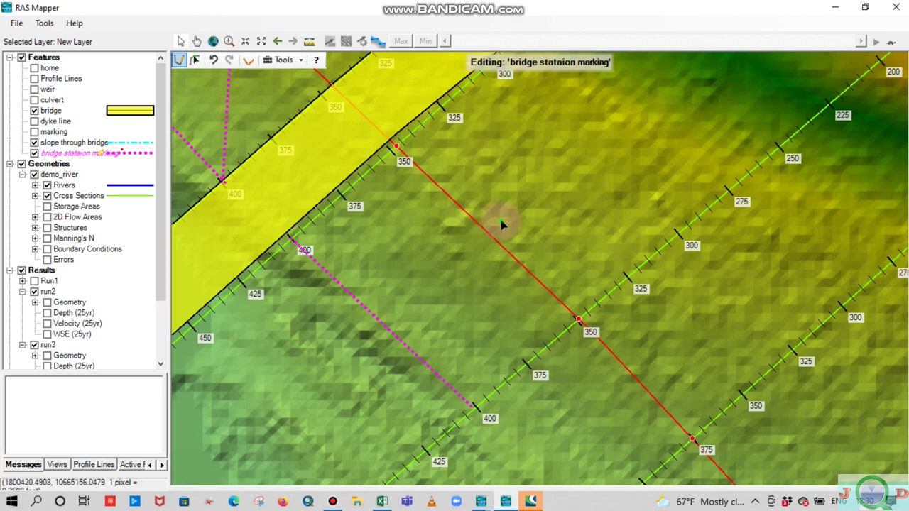
drag(504, 214, 462, 258)
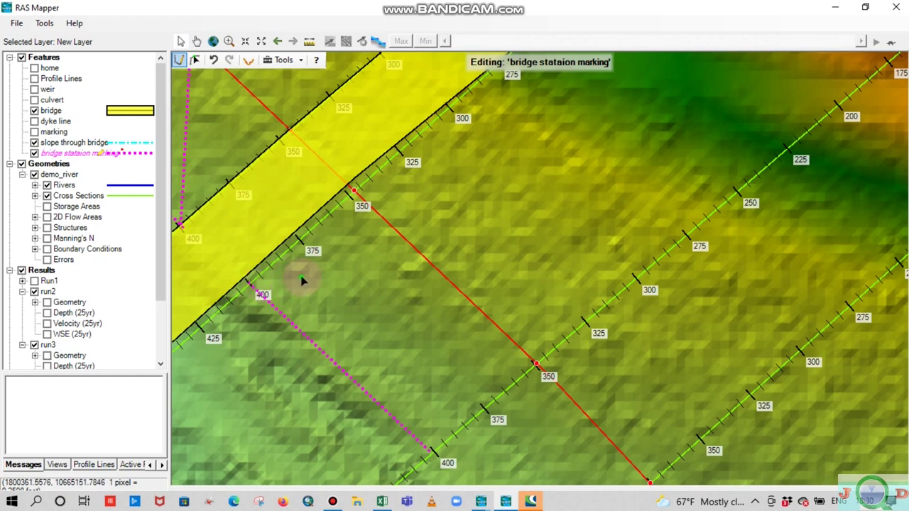
scroll(439, 462, up, 2)
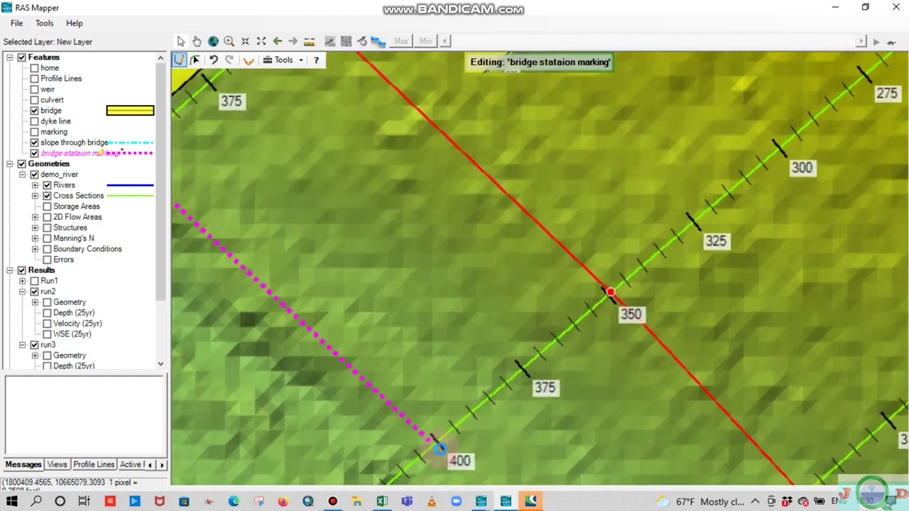
drag(486, 454, 463, 398)
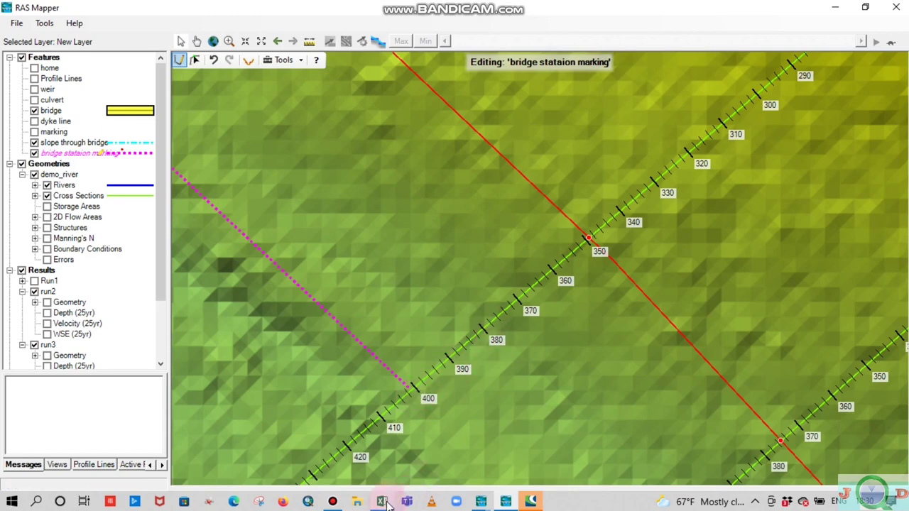
Switch to the Excel workbook and calculate the outer station of the downstream expansion line with a formula in cell E21 of the Bridge sheet.
click(388, 453)
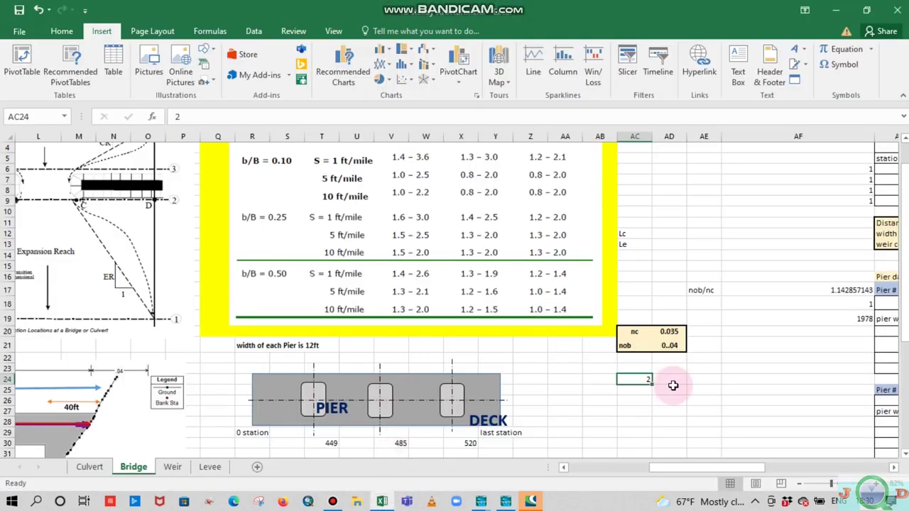
drag(702, 472, 511, 493)
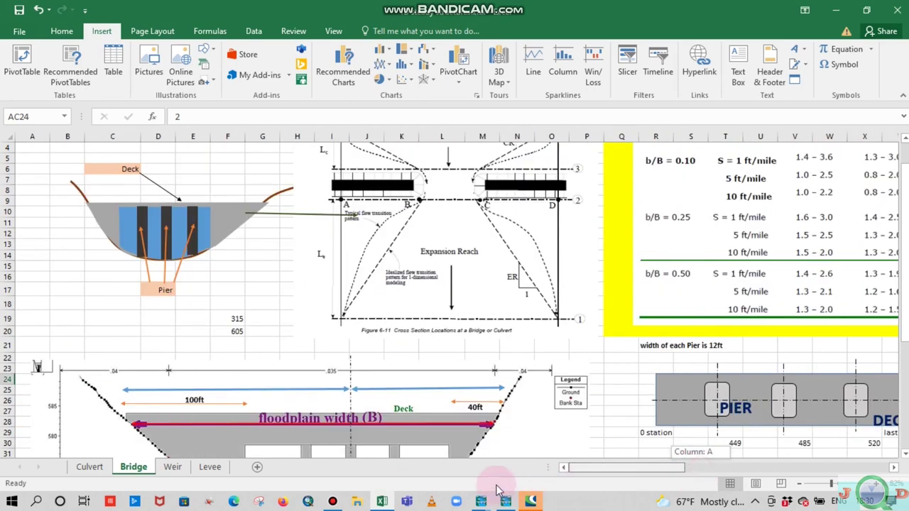
click(218, 347)
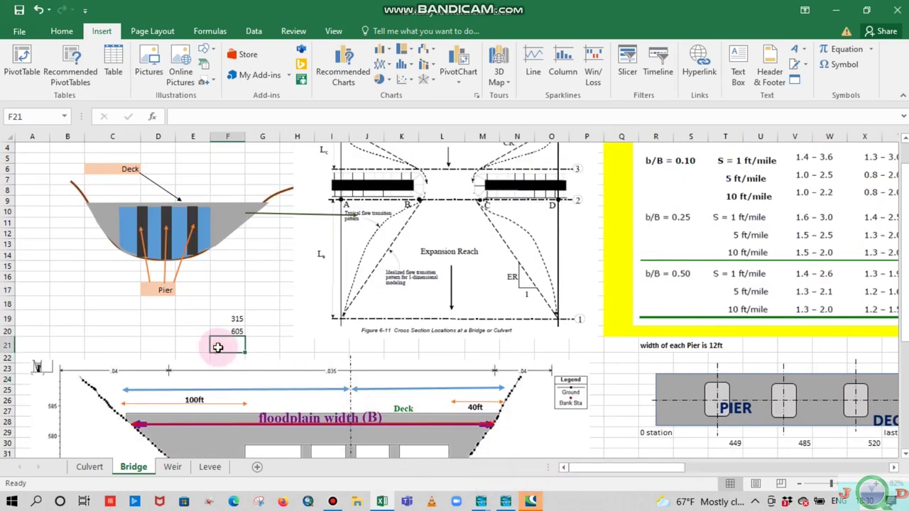
click(193, 346)
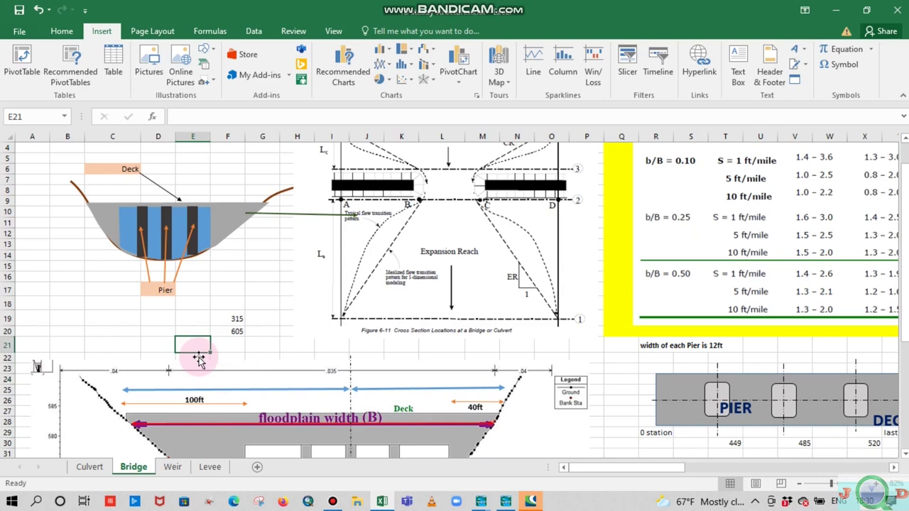
text(=)
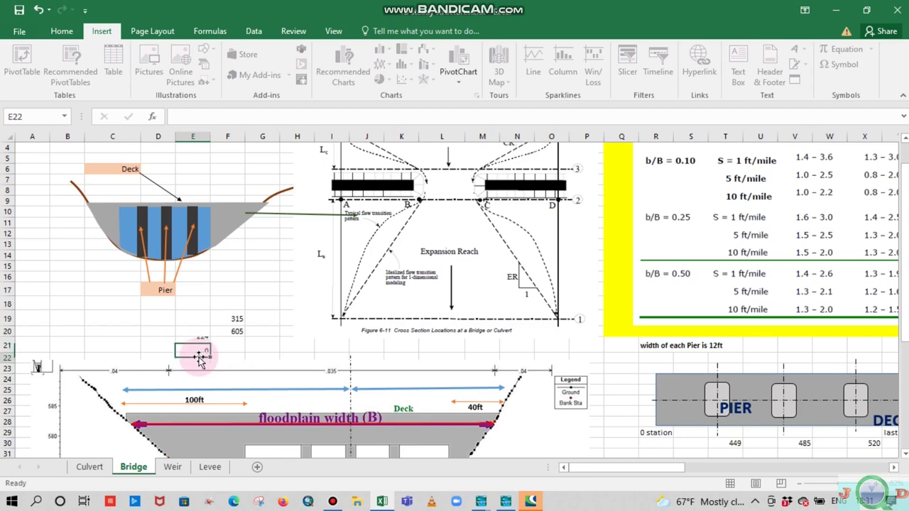
key(Return)
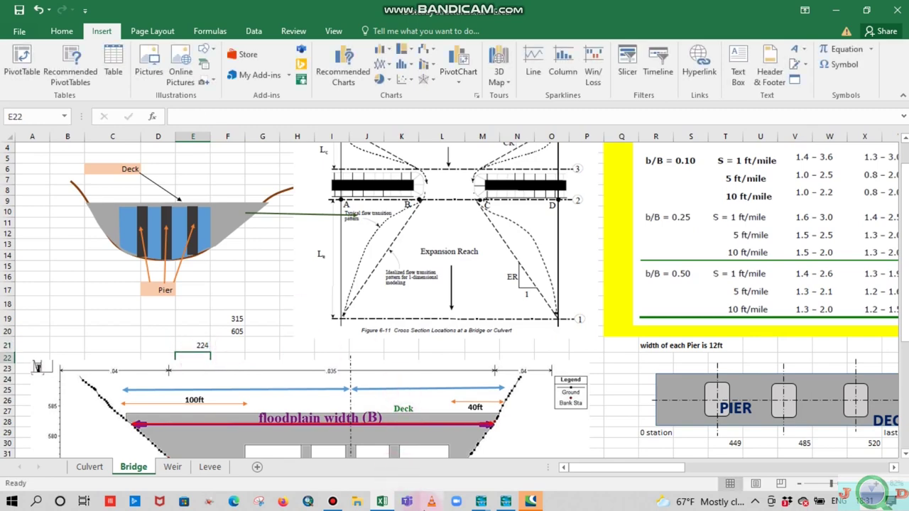
In RAS Mapper, draw a bridge station marking line from about station 400 on the bridge's downstream face to about station 224 on the next cross section downstream.
mouse_move(504, 505)
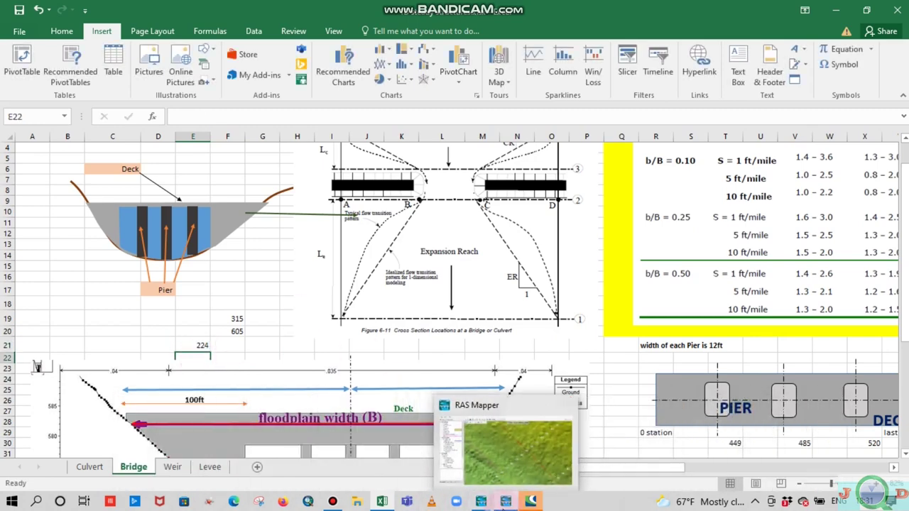
click(500, 462)
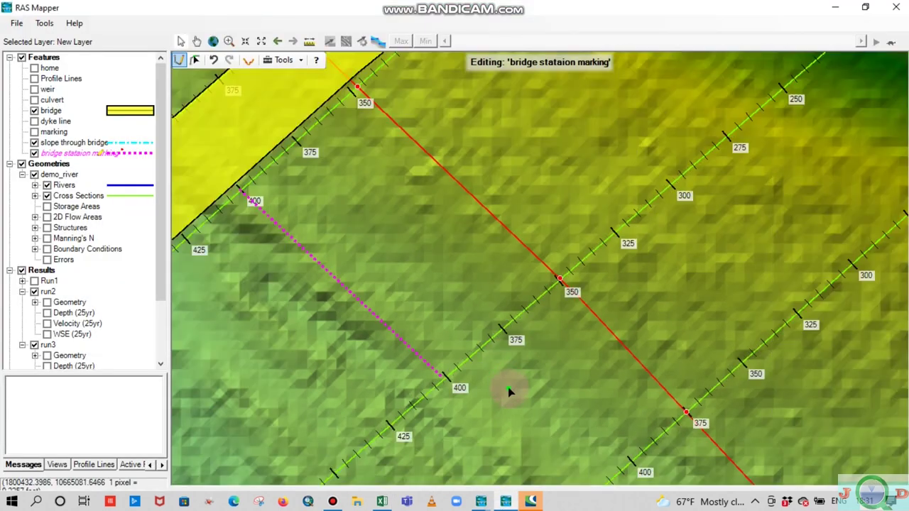
drag(510, 363, 443, 398)
scroll(443, 398, down, 2)
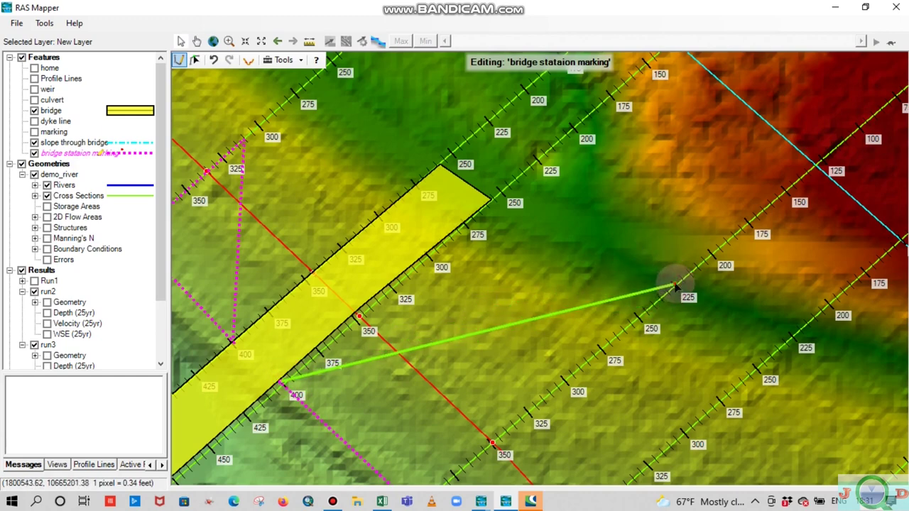
double_click(675, 286)
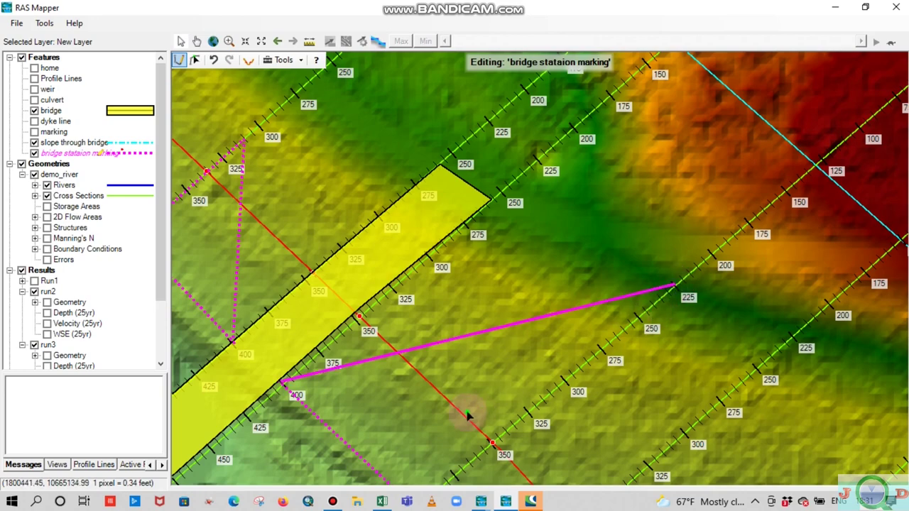
Draw a marking line along that downstream cross section from about station 400 to about station 224.
scroll(480, 417, down, 1)
drag(507, 386, 497, 260)
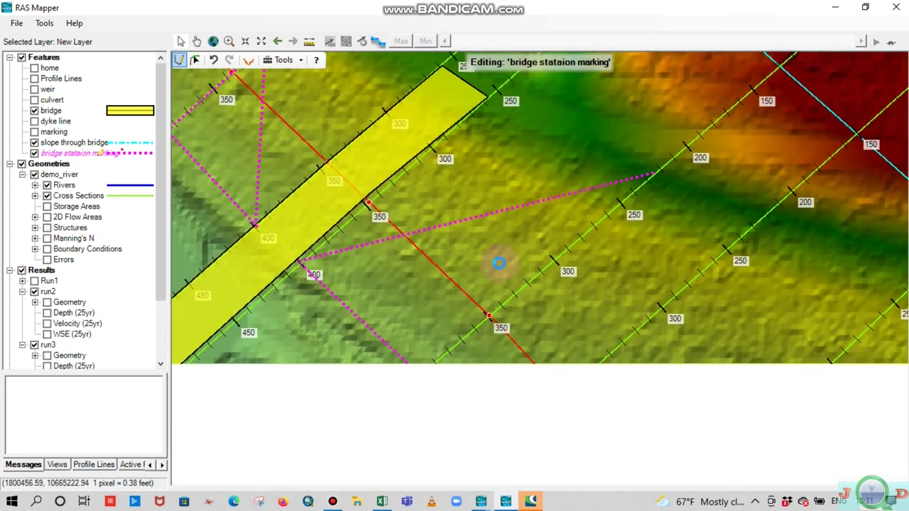
click(420, 378)
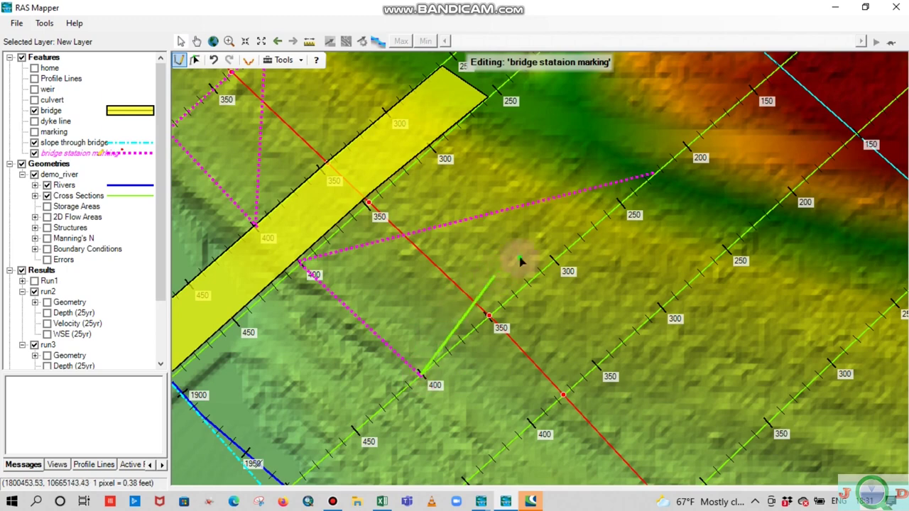
click(654, 174)
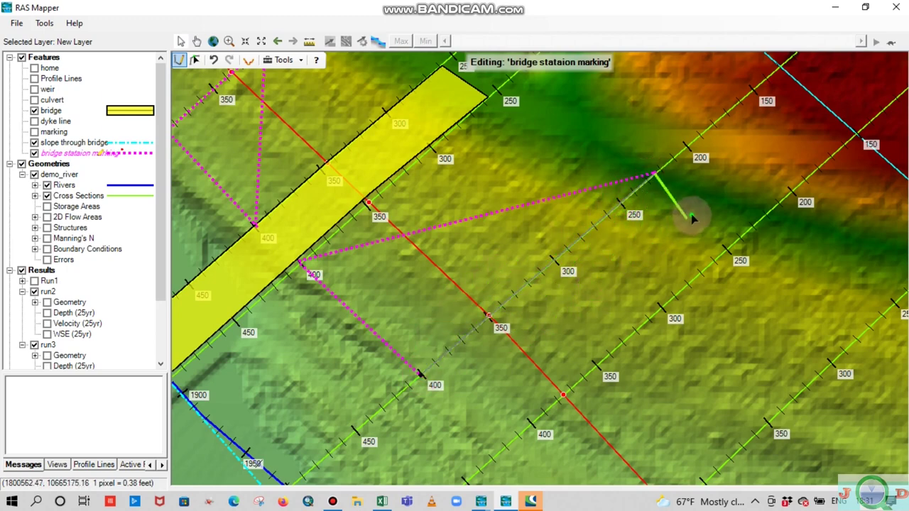
key(Return)
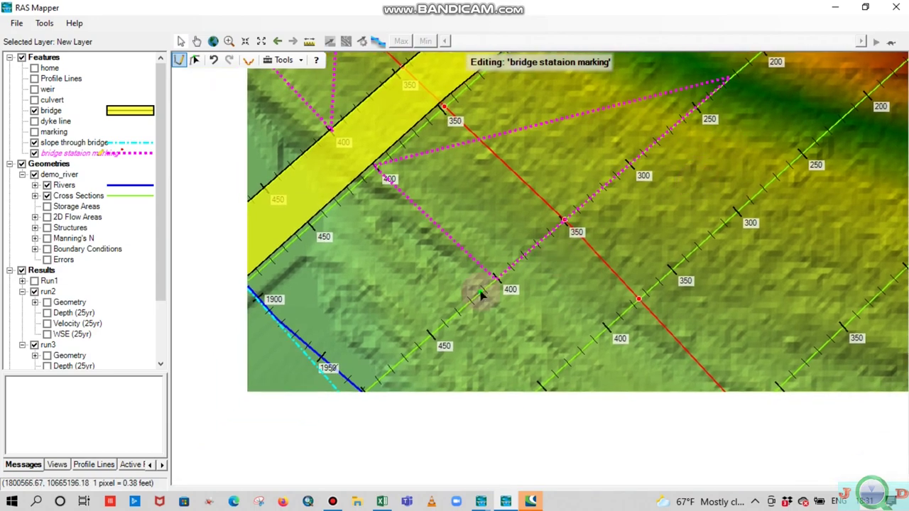
Check the opposite marking line's station on the downstream cross section, then calculate =560+2*88 in cell D21 of Excel's Bridge sheet.
drag(401, 401, 518, 314)
scroll(375, 381, up, 5)
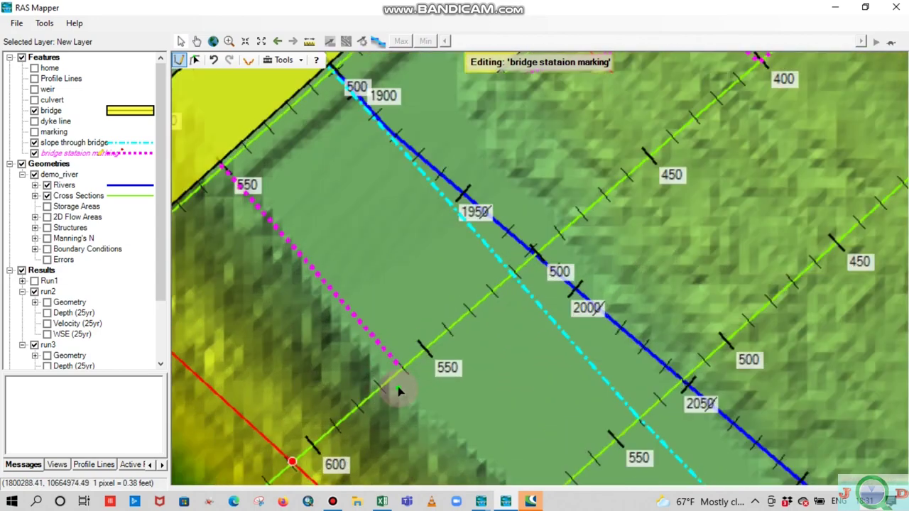
scroll(397, 375, up, 4)
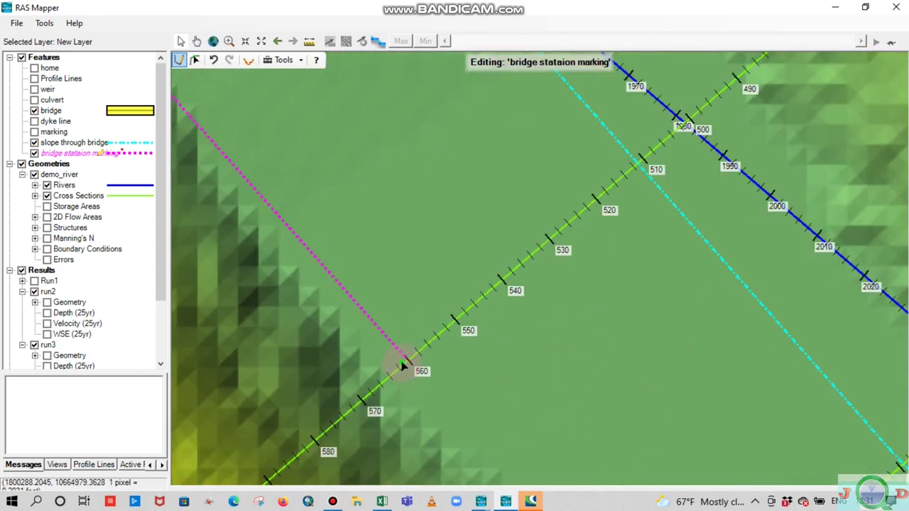
scroll(403, 368, down, 3)
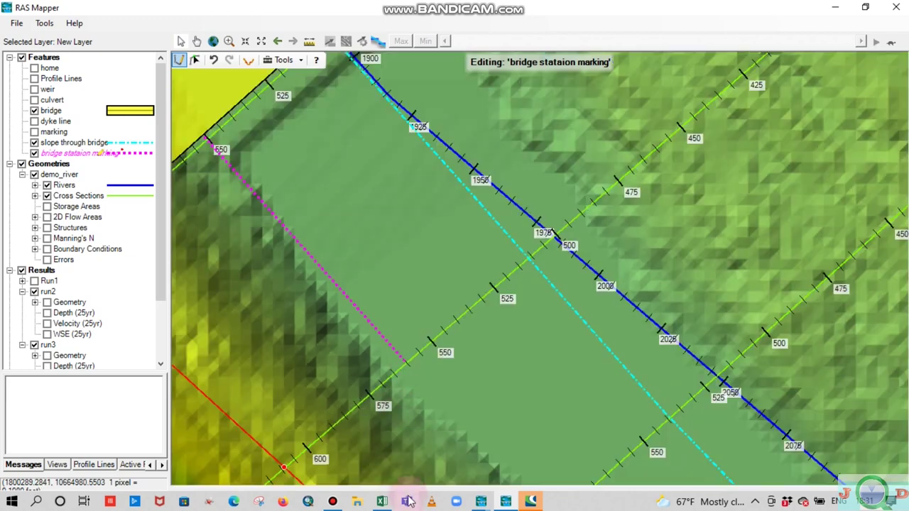
mouse_move(384, 503)
click(361, 429)
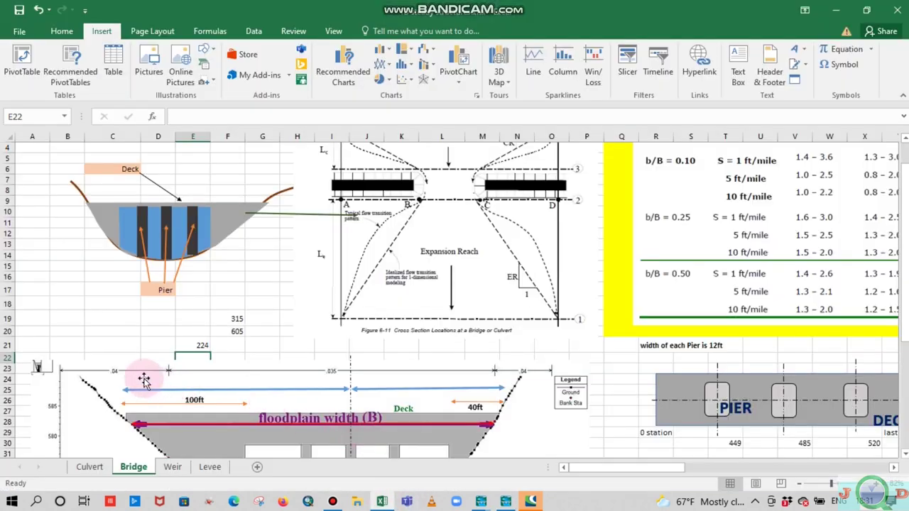
click(148, 345)
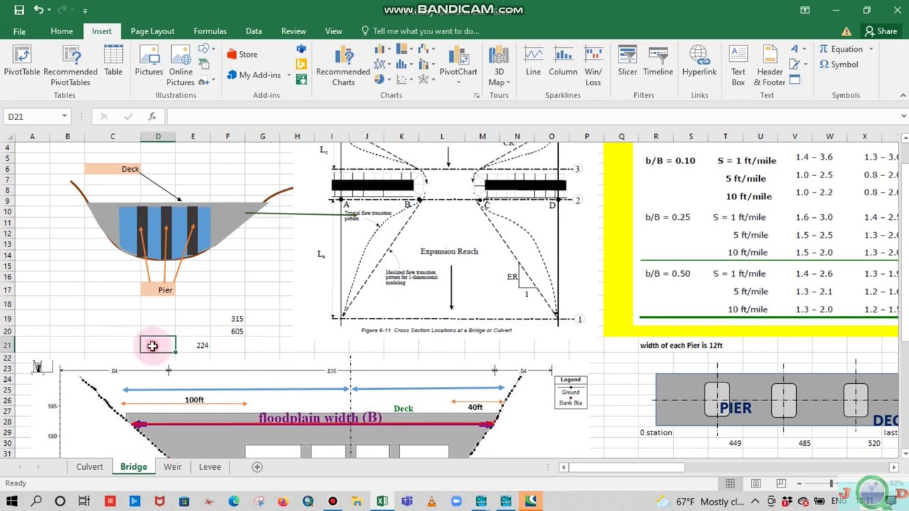
text(=560+2*88)
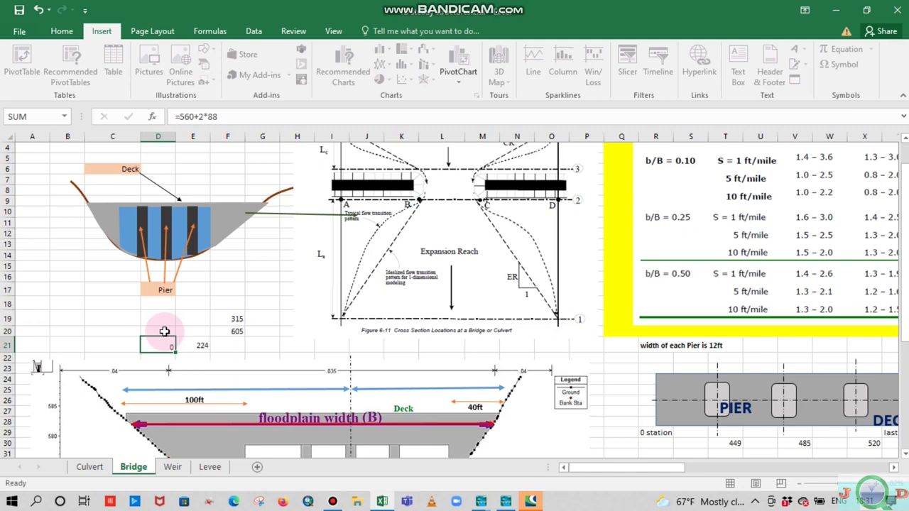
key(Return)
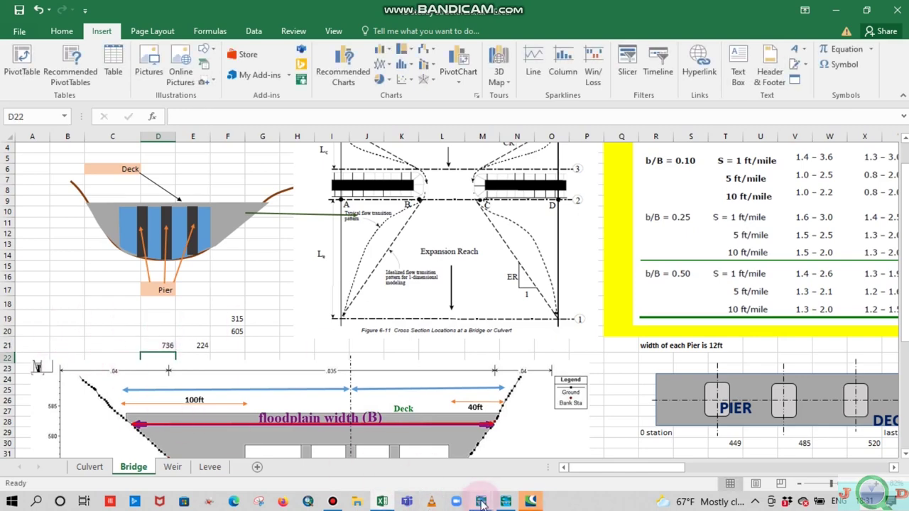
In RAS Mapper, draw a marking line from about station 550 at the bridge's downstream face to station 736 downstream, then back to station 560.
mouse_move(497, 501)
click(512, 463)
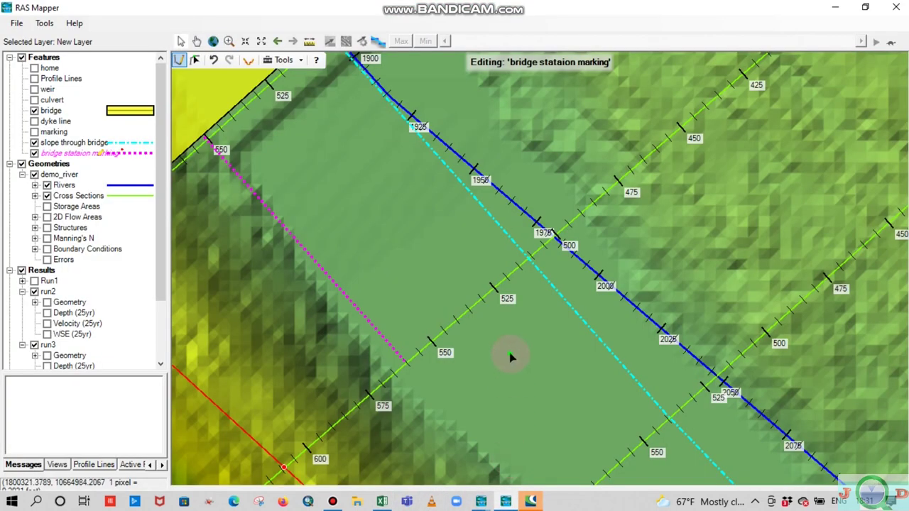
scroll(509, 357, down, 2)
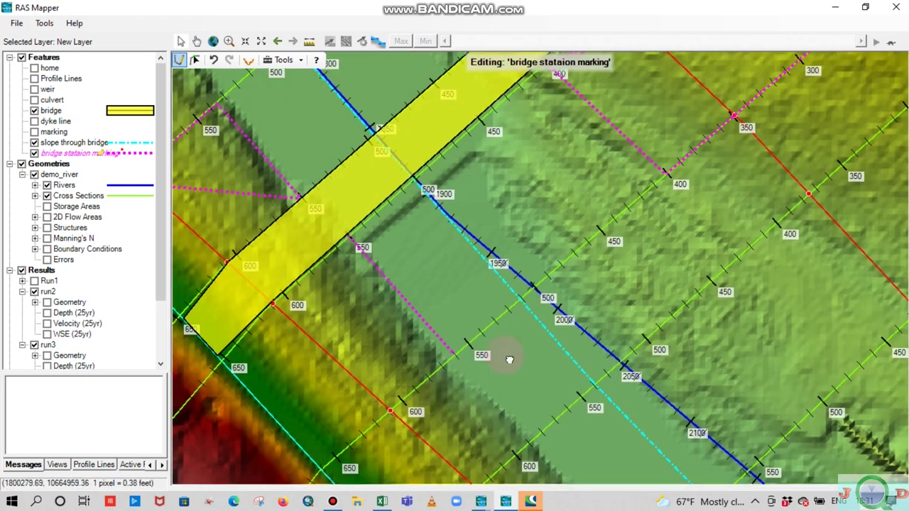
drag(510, 360, 649, 257)
click(616, 257)
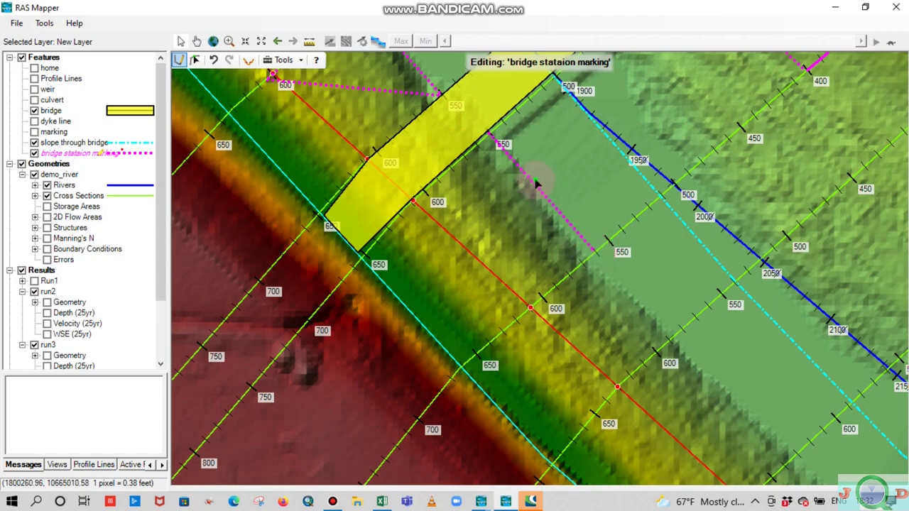
drag(487, 139, 416, 305)
drag(362, 467, 393, 331)
scroll(392, 331, up, 2)
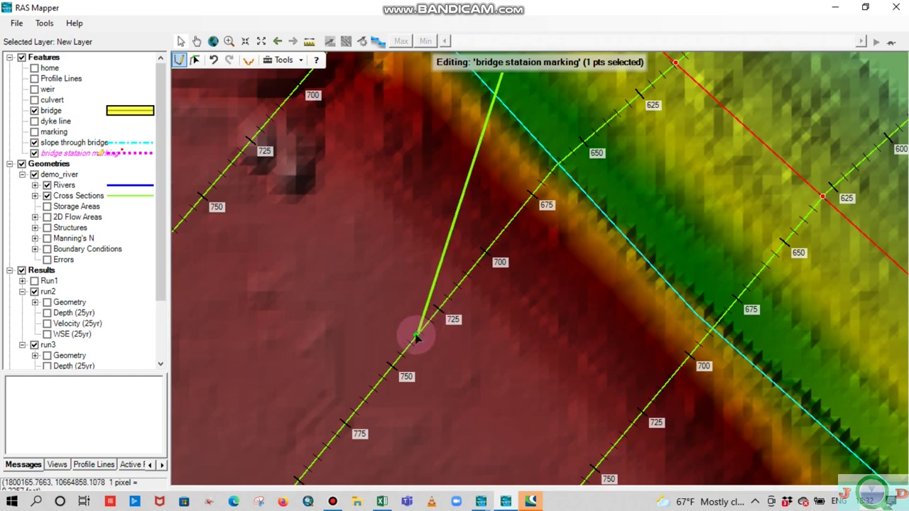
click(417, 335)
scroll(532, 276, down, 3)
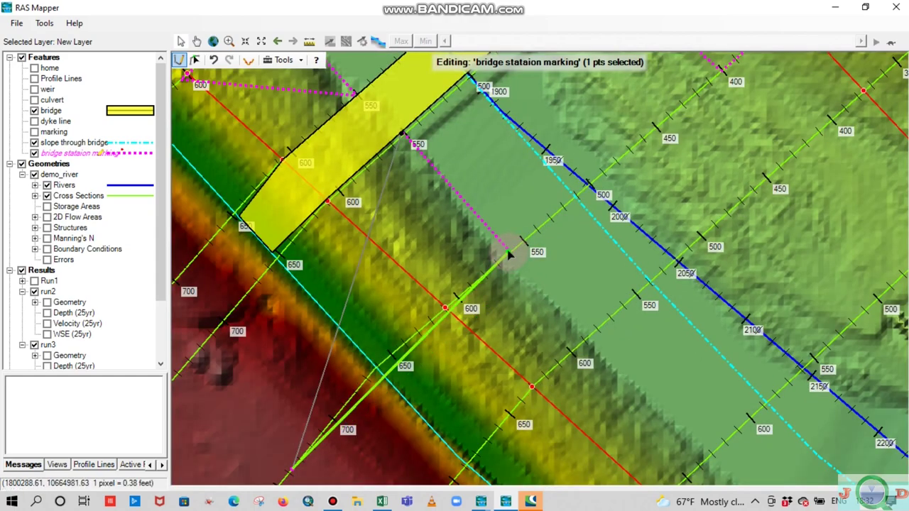
double_click(509, 256)
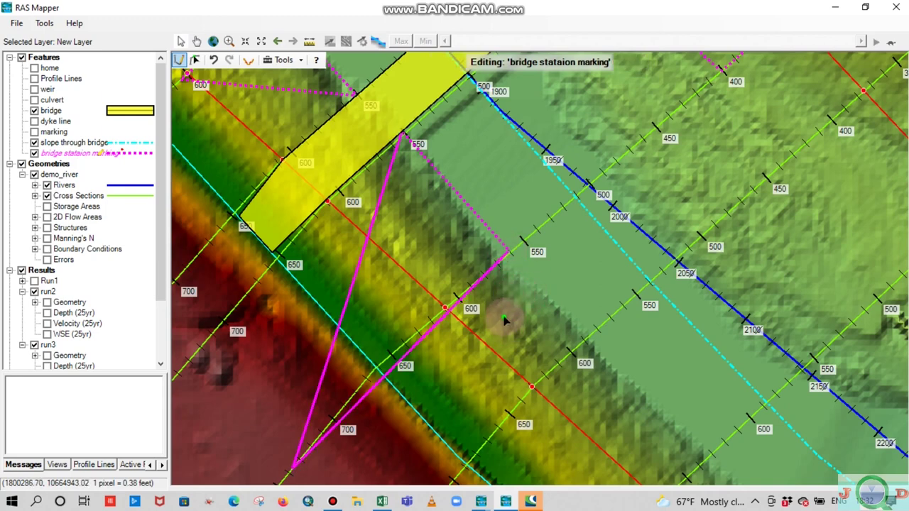
Stop editing the bridge station marking layer and save its edits.
right_click(77, 157)
click(113, 194)
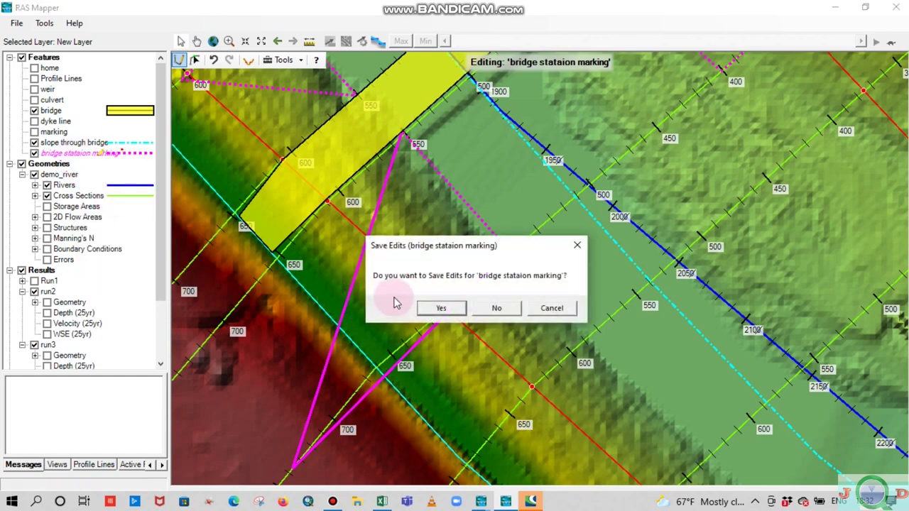
click(439, 309)
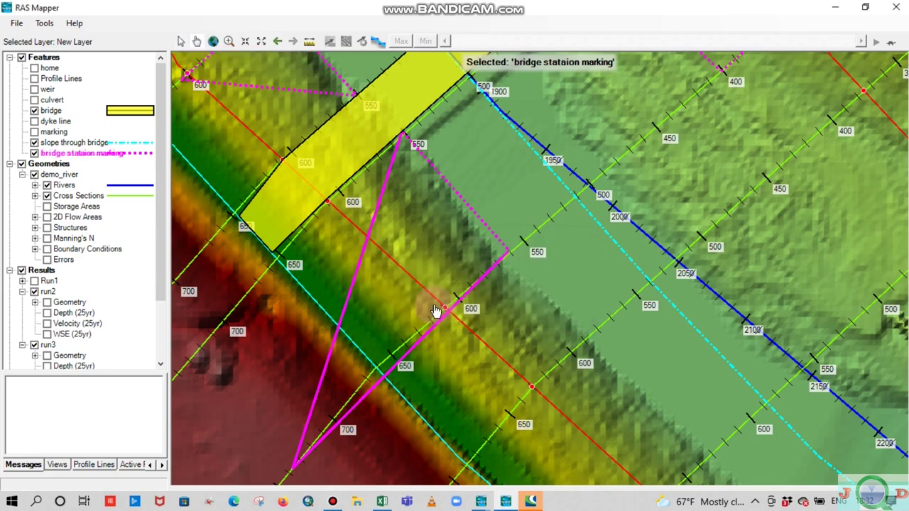
Examine the markings around the bridge and where the upstream one ends near station 300 on its cross section.
scroll(445, 328, down, 2)
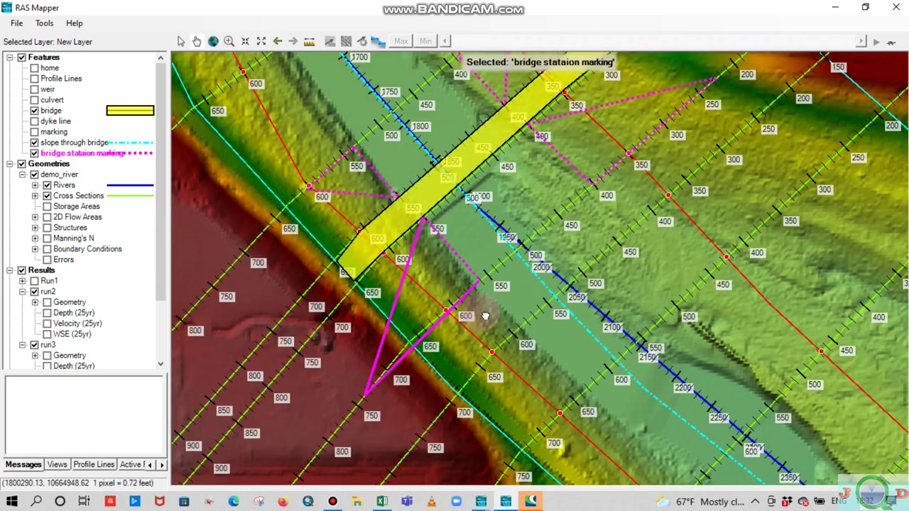
scroll(465, 341, up, 2)
scroll(469, 346, down, 1)
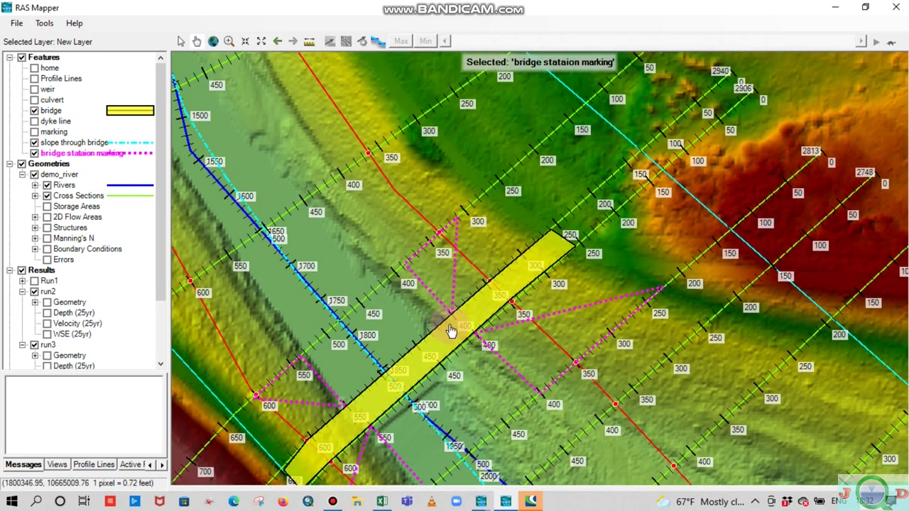
scroll(456, 233, up, 2)
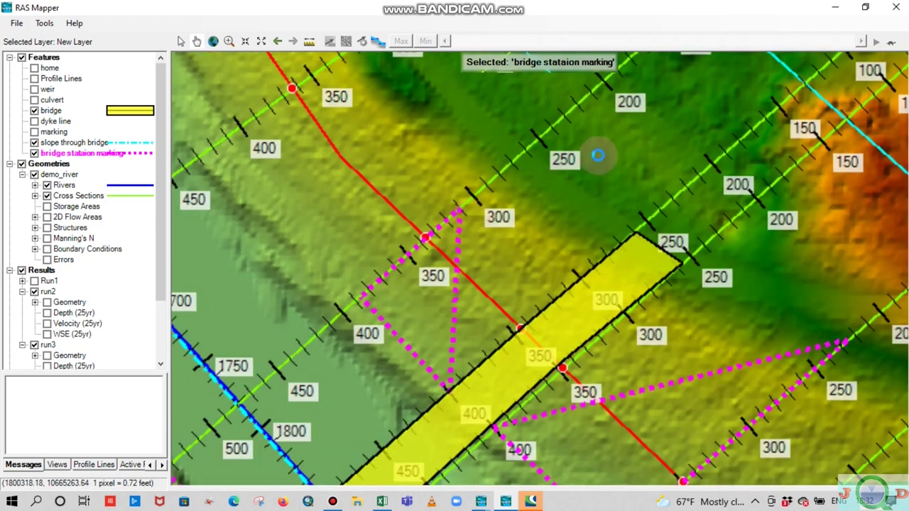
scroll(592, 171, up, 2)
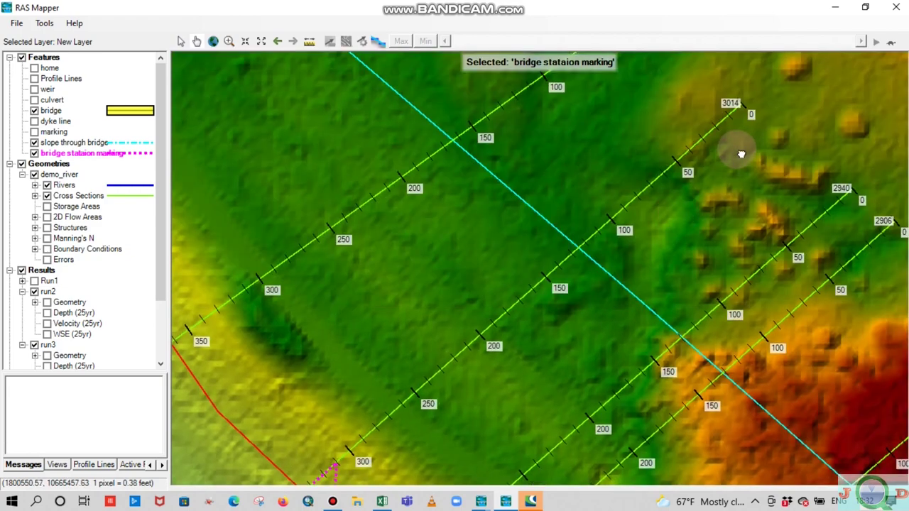
scroll(723, 137, down, 1)
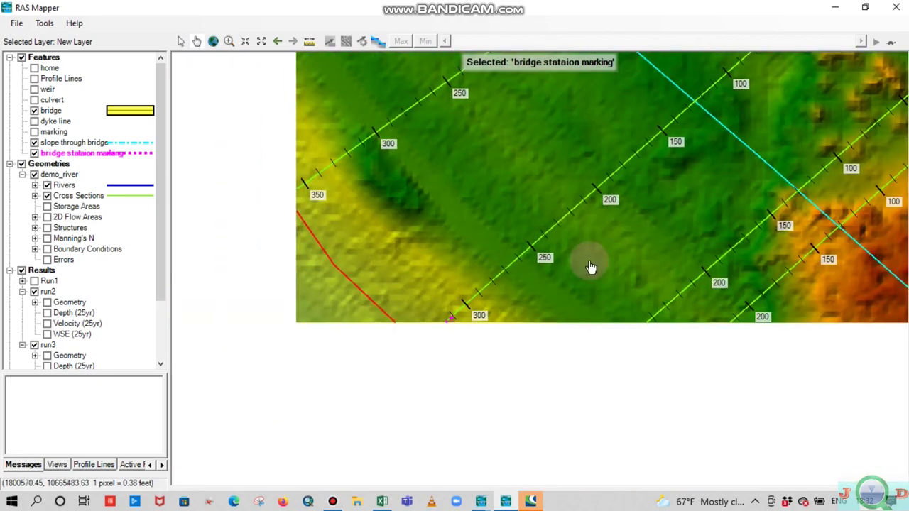
scroll(590, 266, up, 1)
scroll(462, 319, up, 1)
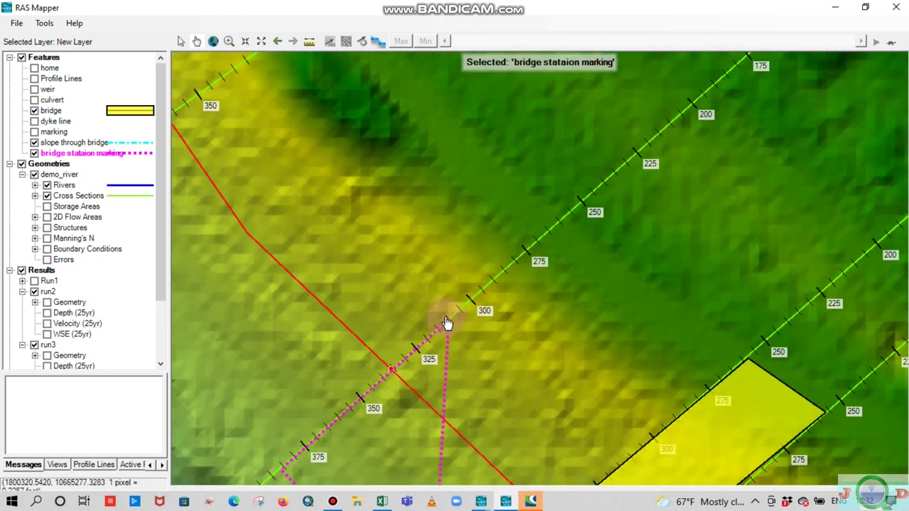
scroll(457, 318, down, 3)
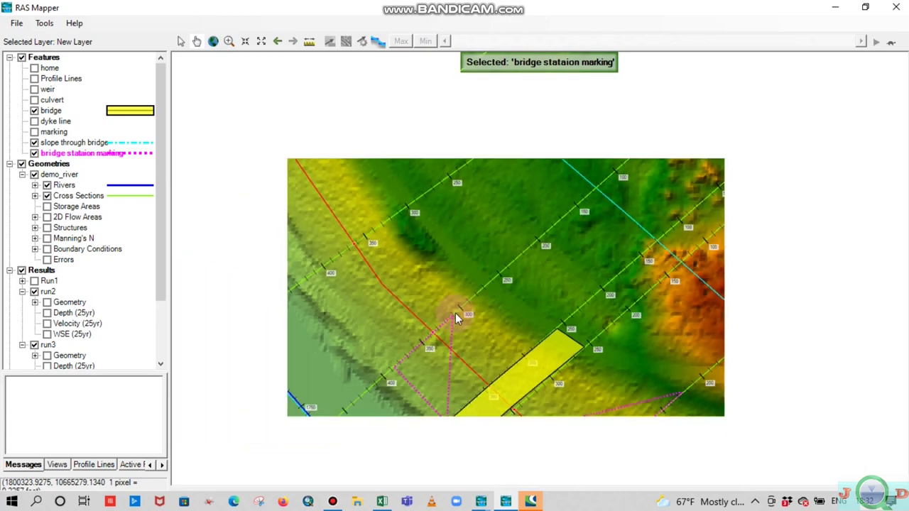
Examine where the opposite upstream marking ends near station 600 and check it against the Bridge sheet in Excel.
scroll(455, 313, up, 1)
drag(275, 480, 432, 347)
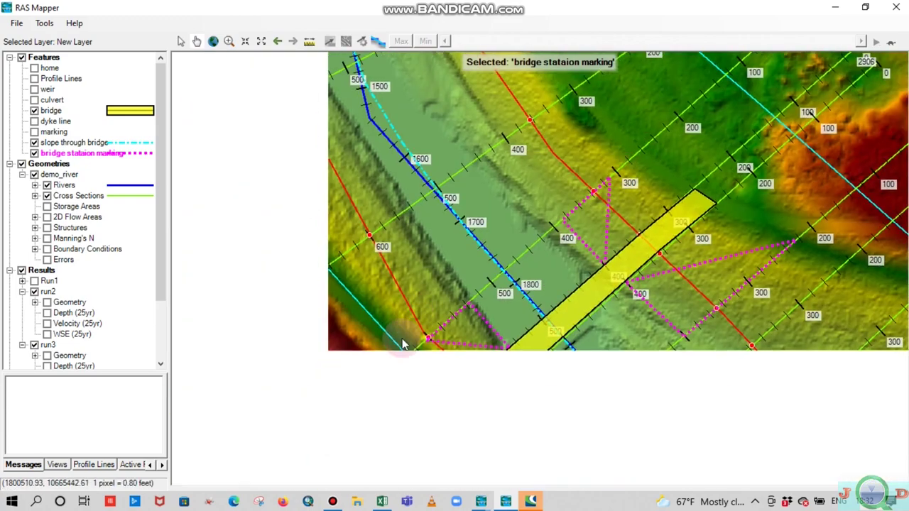
scroll(432, 347, up, 2)
scroll(422, 341, up, 2)
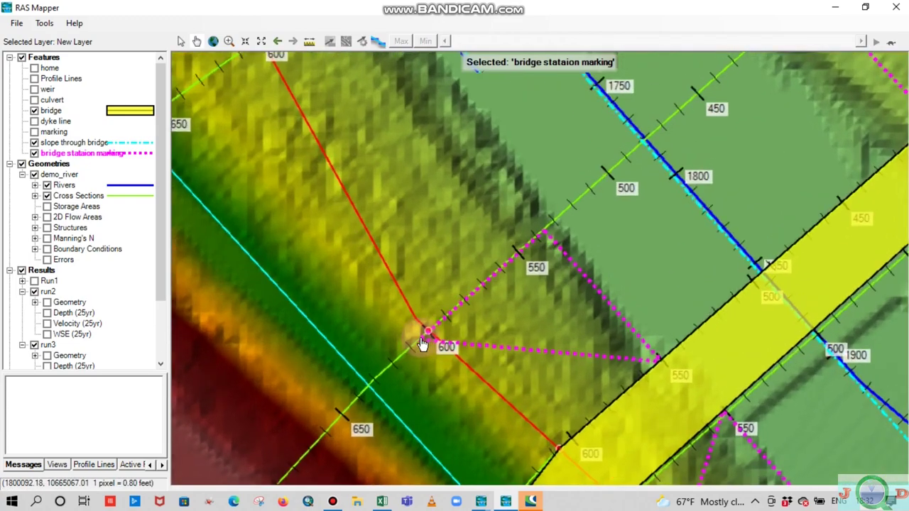
scroll(420, 343, up, 2)
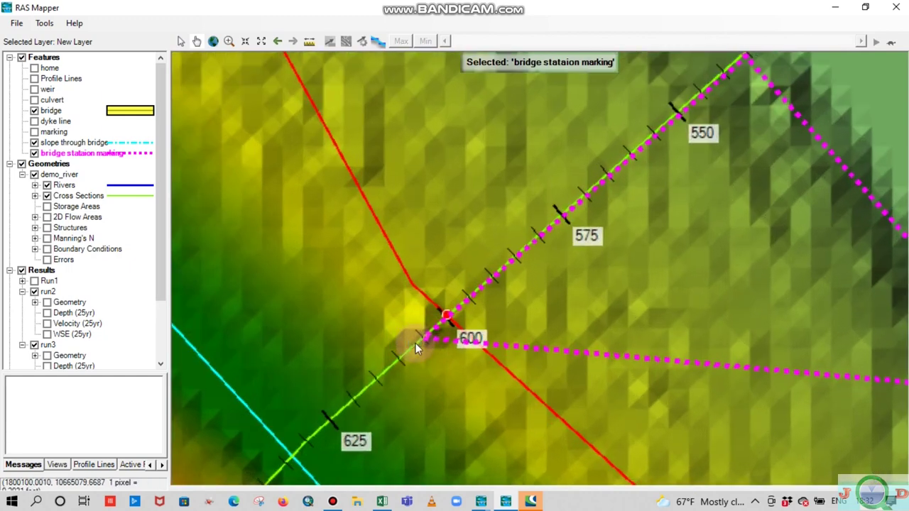
click(386, 503)
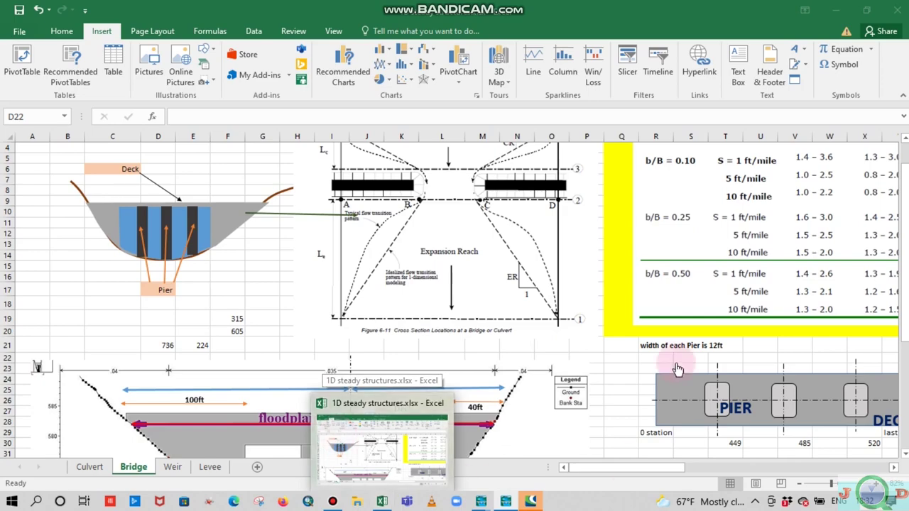
scroll(539, 334, down, 3)
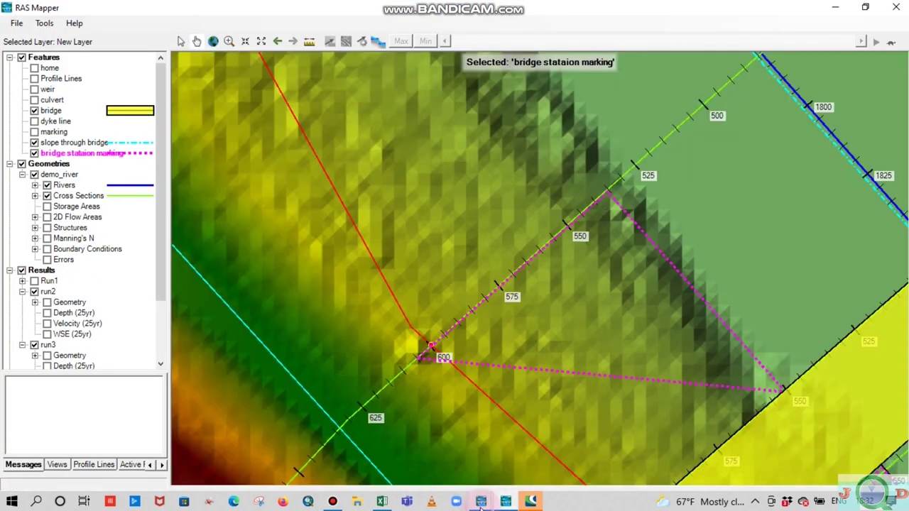
Switch to HEC-RAS and open the geometric data editor for the demo_river geometry.
mouse_move(481, 506)
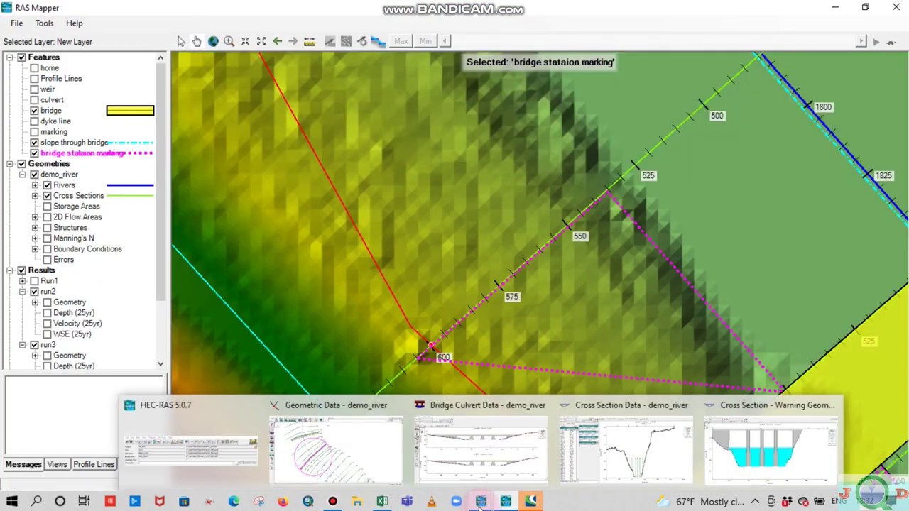
click(203, 450)
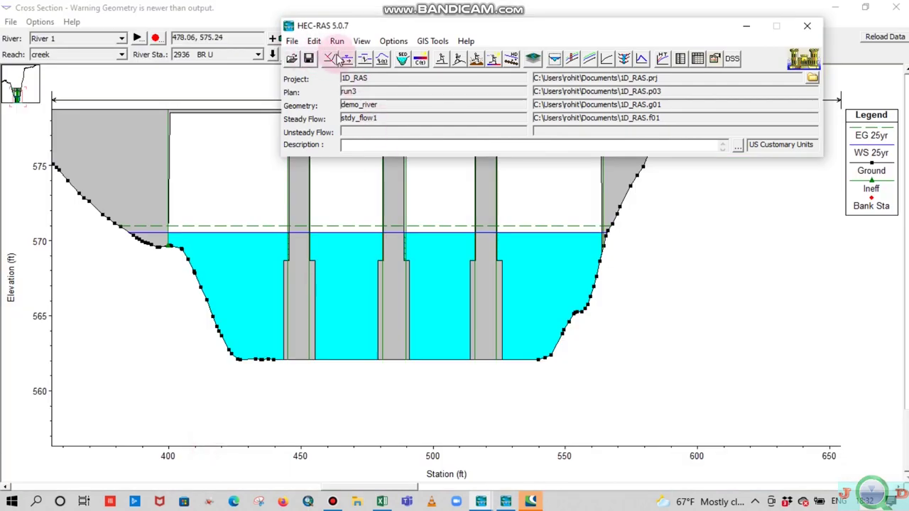
click(747, 30)
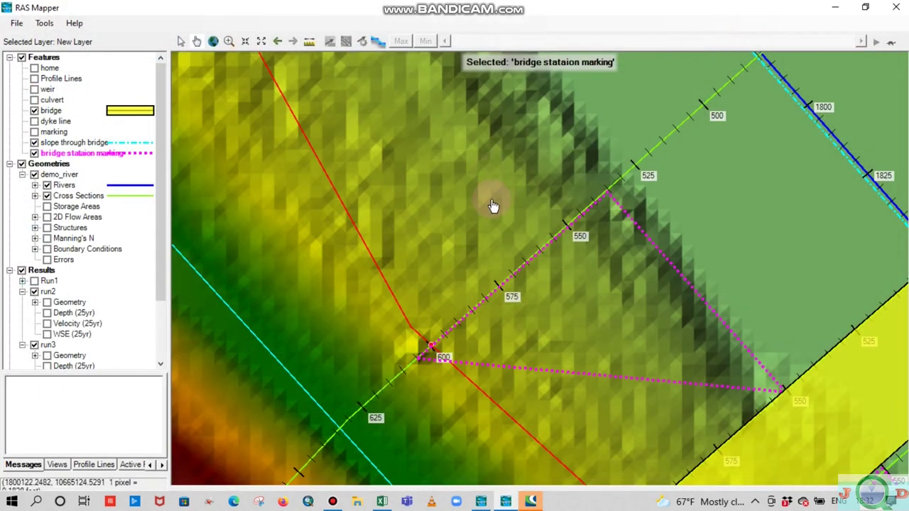
scroll(493, 206, down, 1)
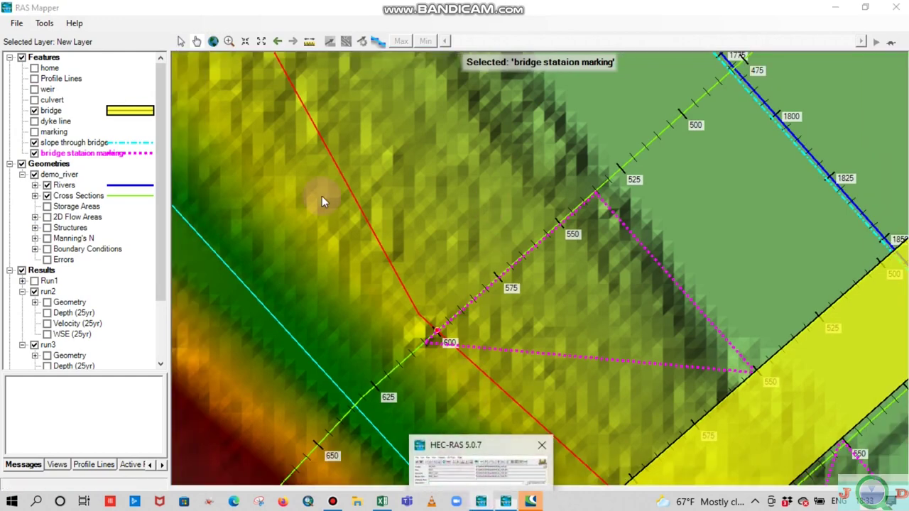
click(481, 501)
click(329, 59)
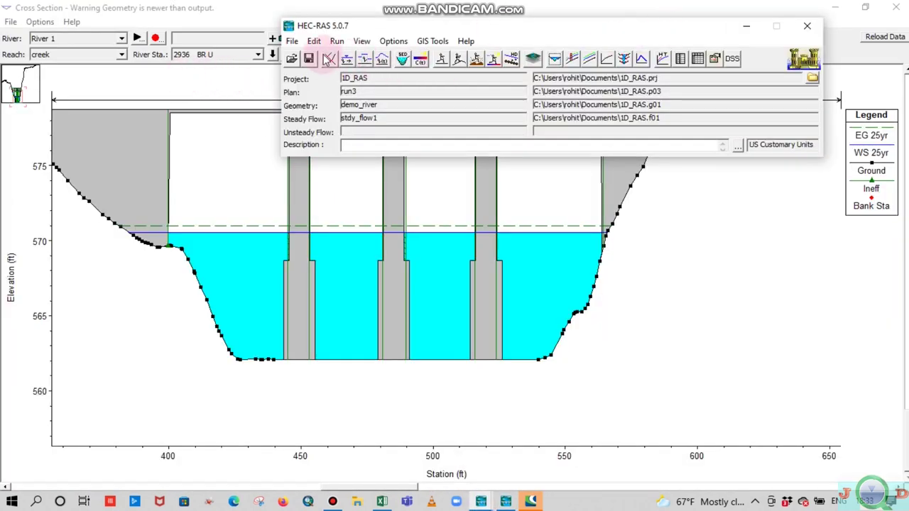
Select cross section 3014, just upstream of the bridge, and show it maximized in the Graphical Cross Section Editor.
right_click(496, 140)
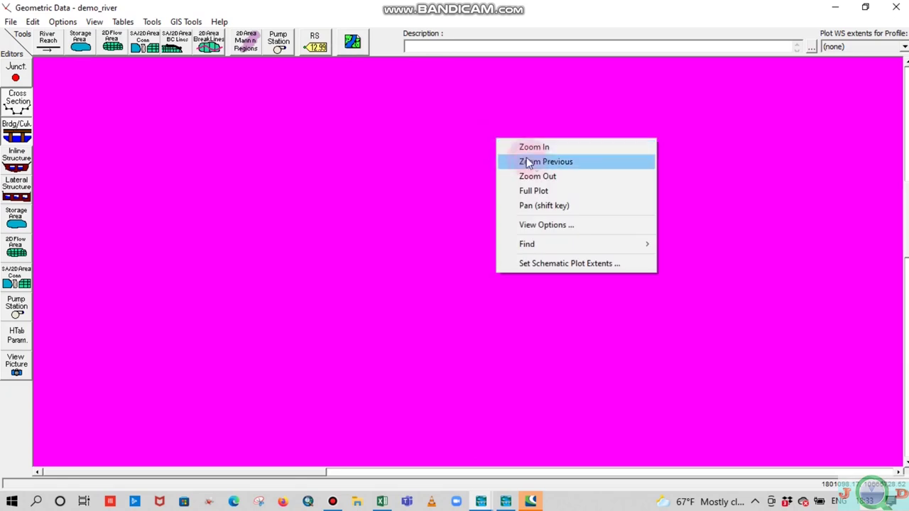
click(547, 193)
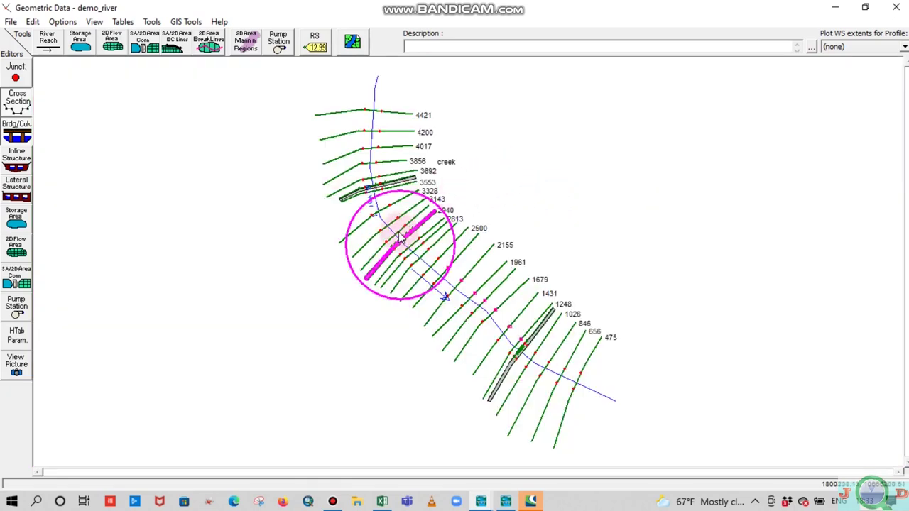
scroll(398, 244, up, 3)
scroll(328, 199, up, 2)
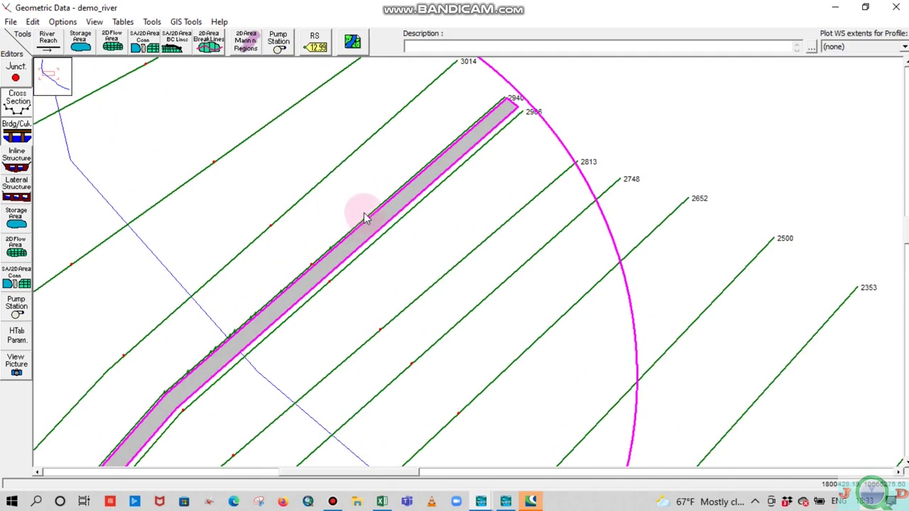
scroll(402, 136, down, 3)
right_click(406, 120)
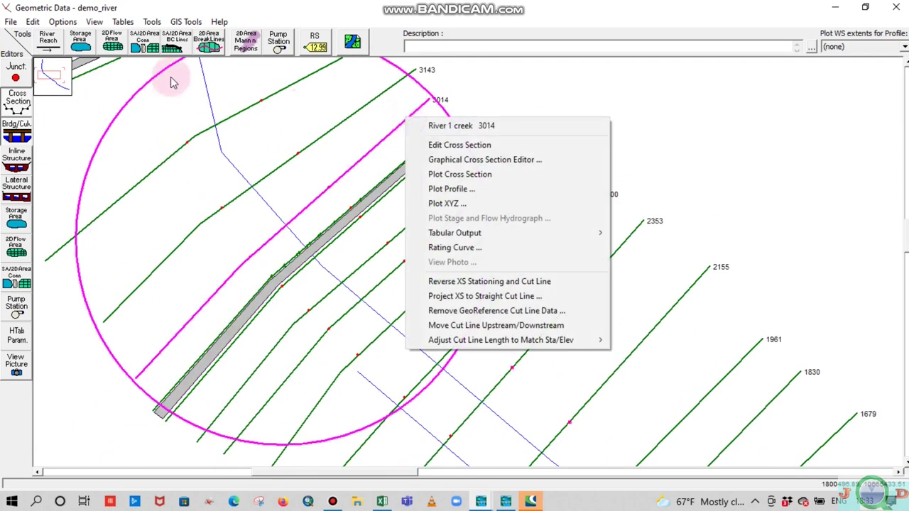
click(134, 23)
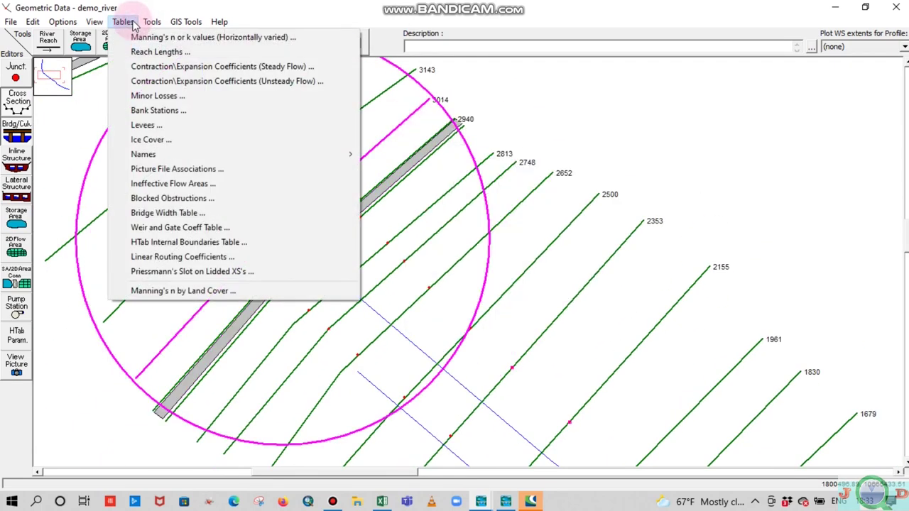
mouse_move(150, 23)
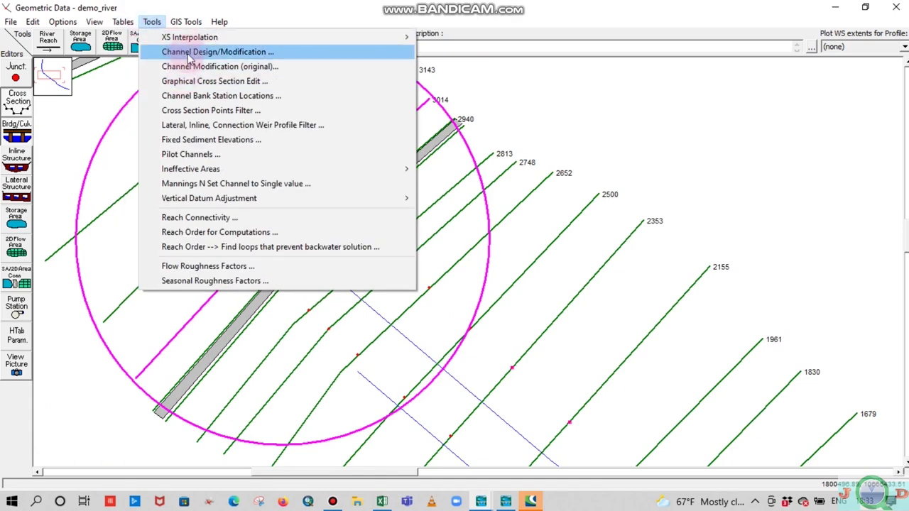
click(215, 81)
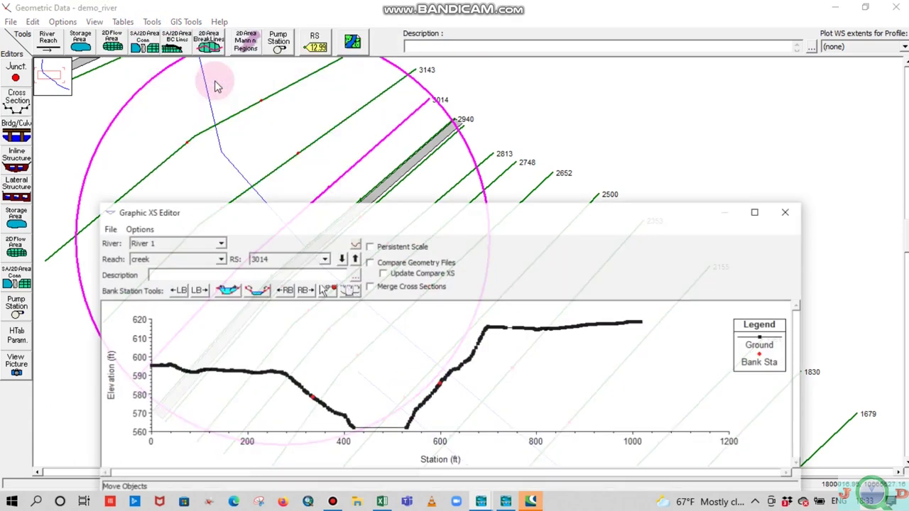
click(757, 211)
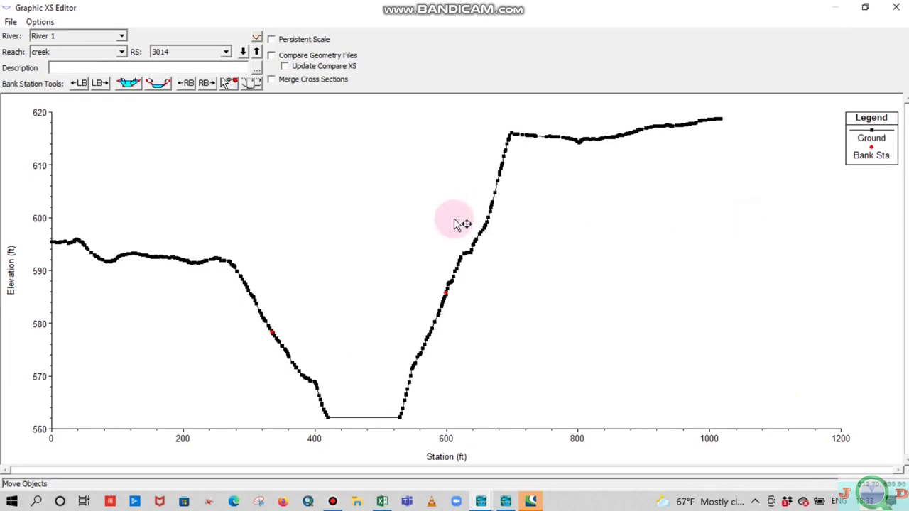
Place normal ineffective area points on both banks of cross section 3014, at about stations 307 and 606.
right_click(358, 181)
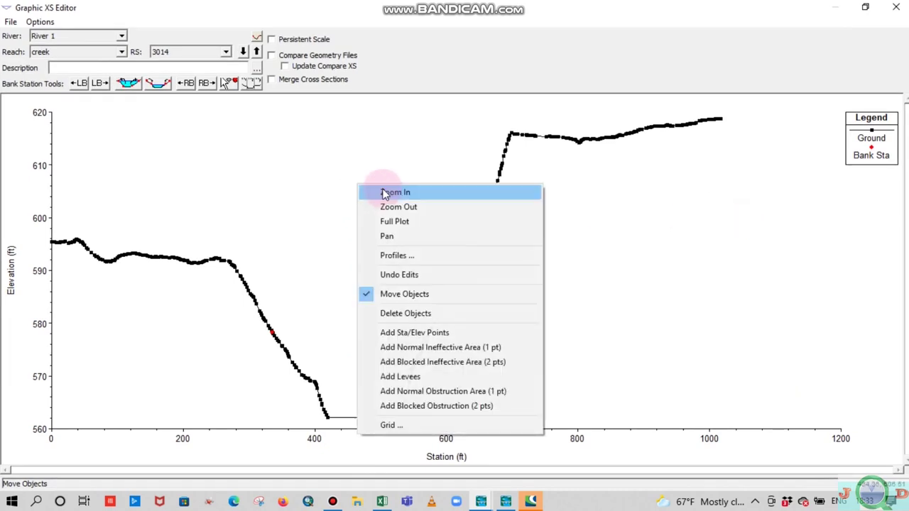
click(385, 192)
drag(175, 220, 517, 471)
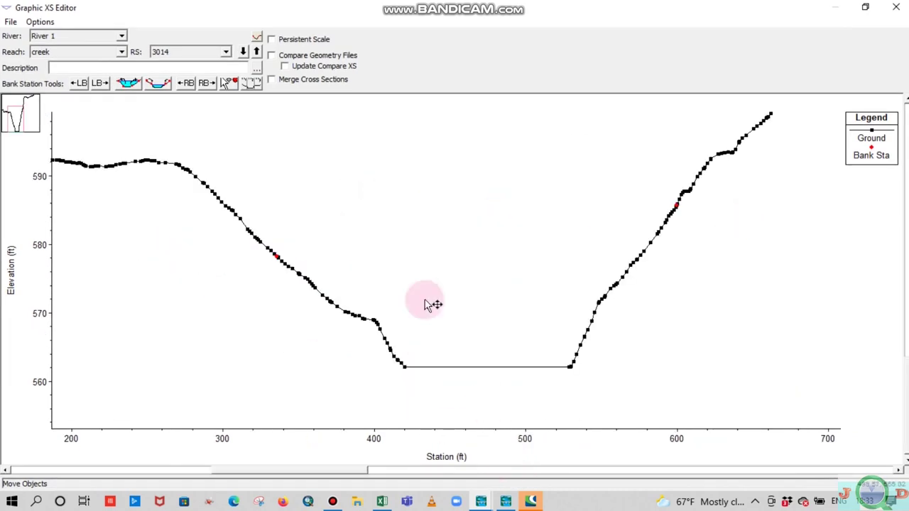
right_click(518, 203)
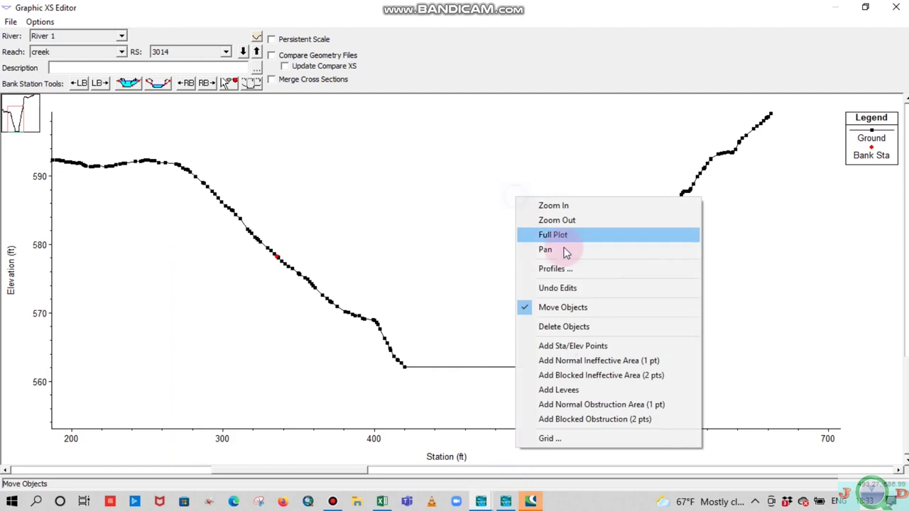
click(647, 378)
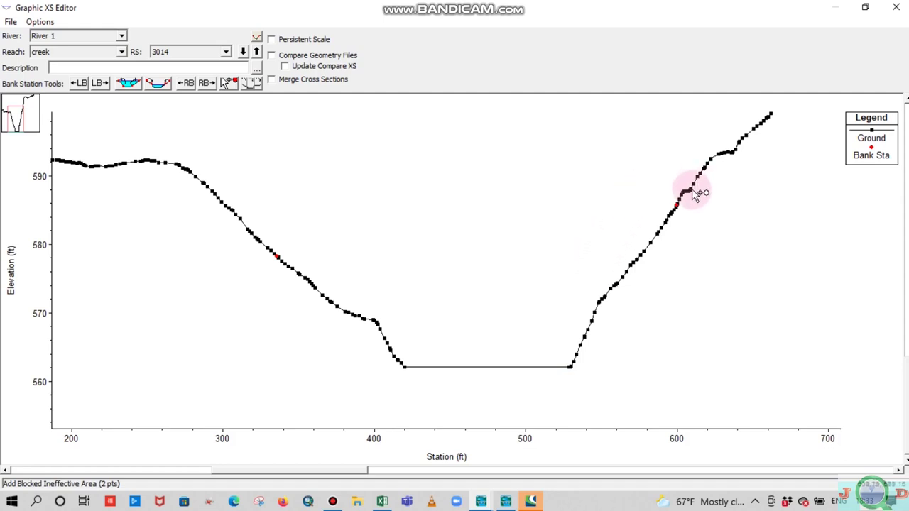
right_click(649, 178)
click(760, 346)
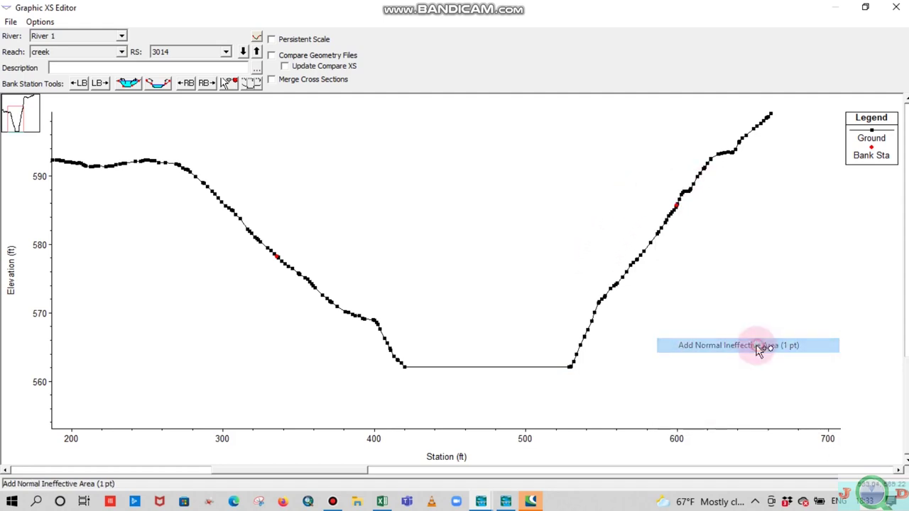
click(696, 226)
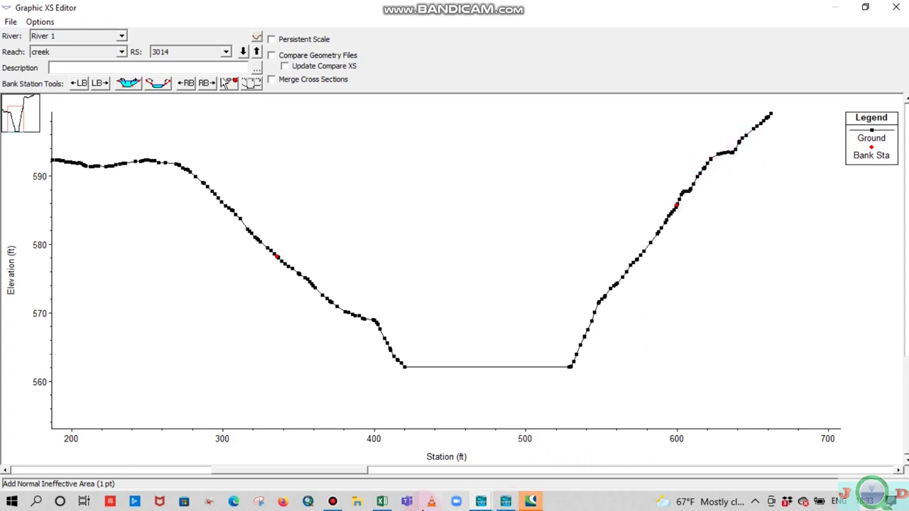
mouse_move(382, 501)
mouse_move(366, 438)
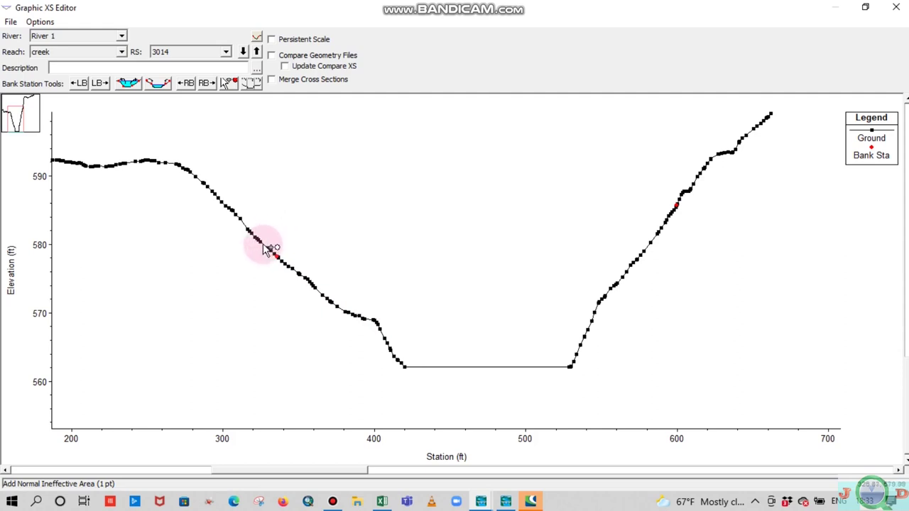
click(237, 215)
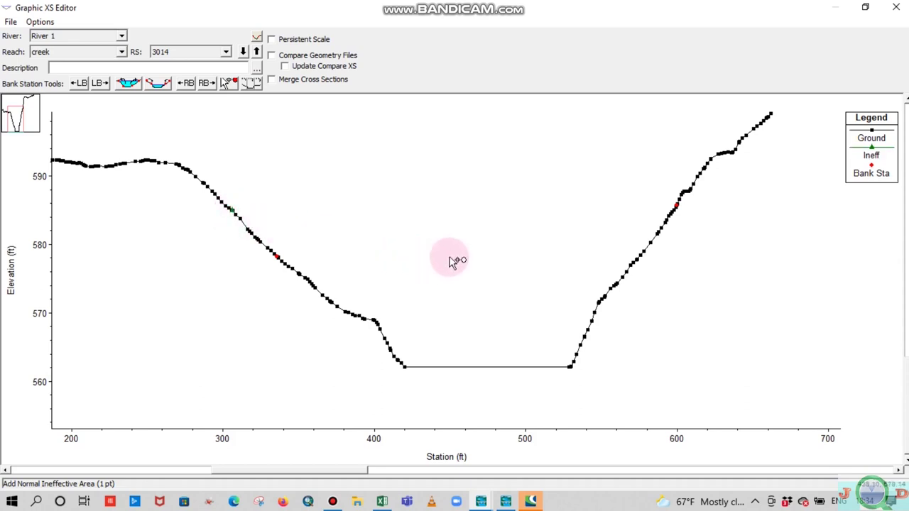
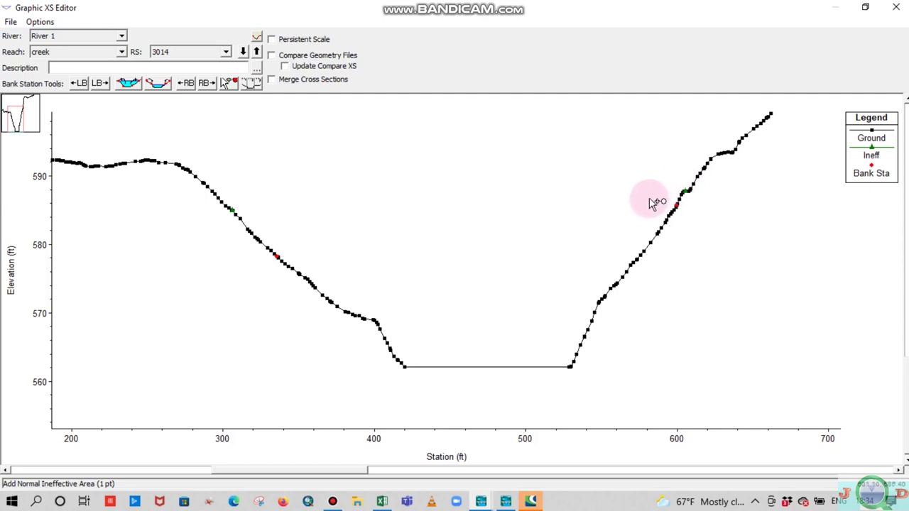
Bring up downstream cross section 2813 in the editor and check the expansion stations on the Bridge sheet in Excel.
click(245, 55)
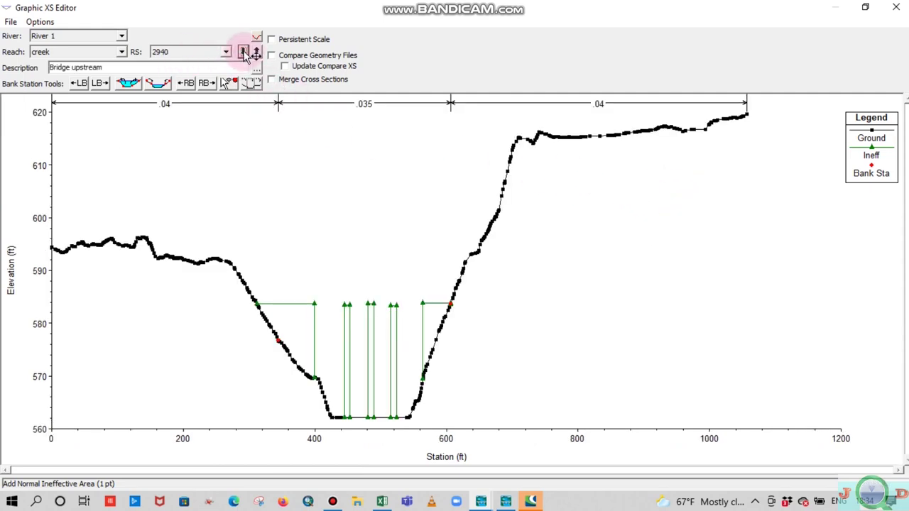
click(244, 54)
click(244, 55)
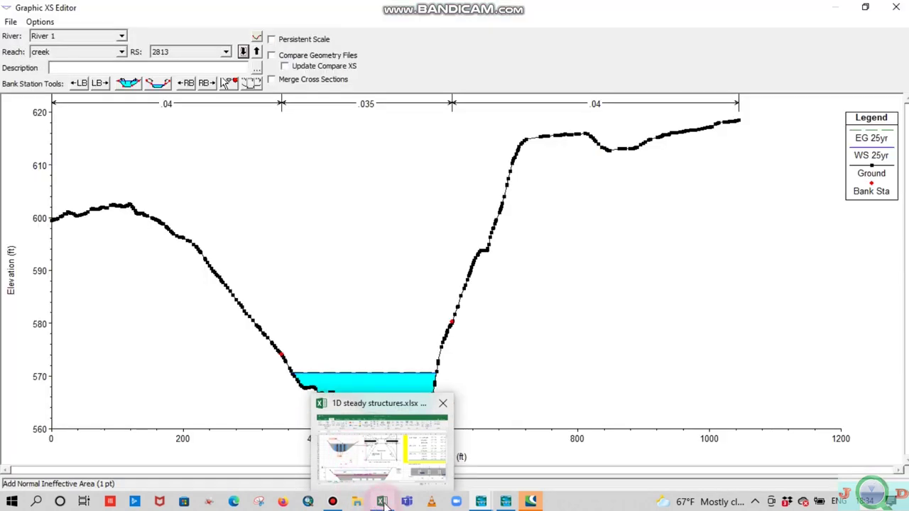
mouse_move(346, 428)
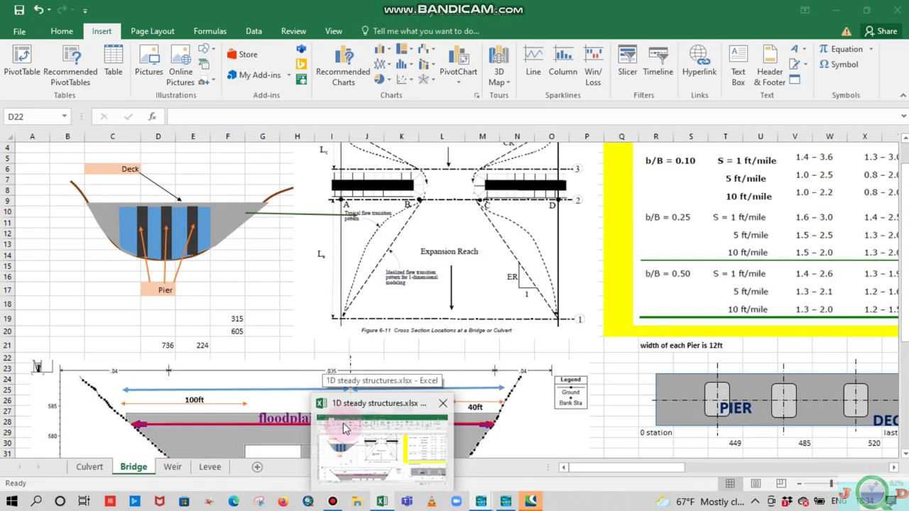
click(346, 428)
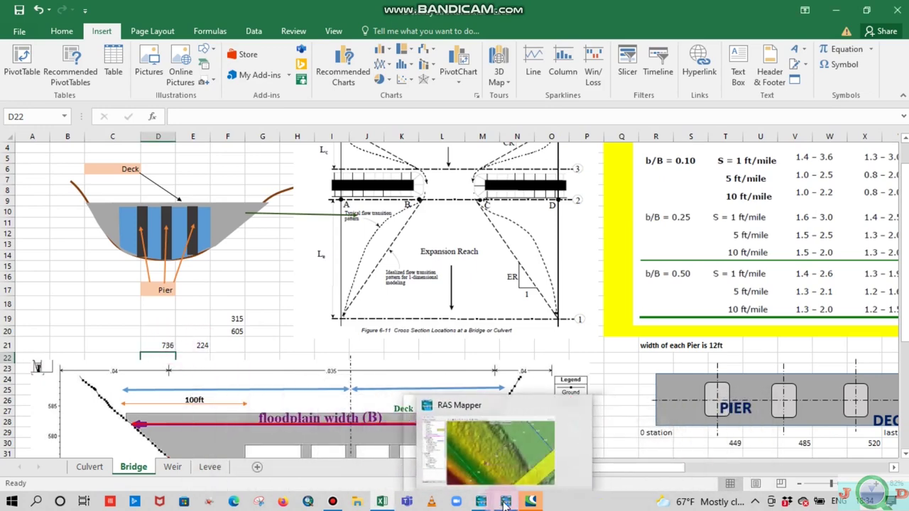
mouse_move(530, 501)
click(655, 446)
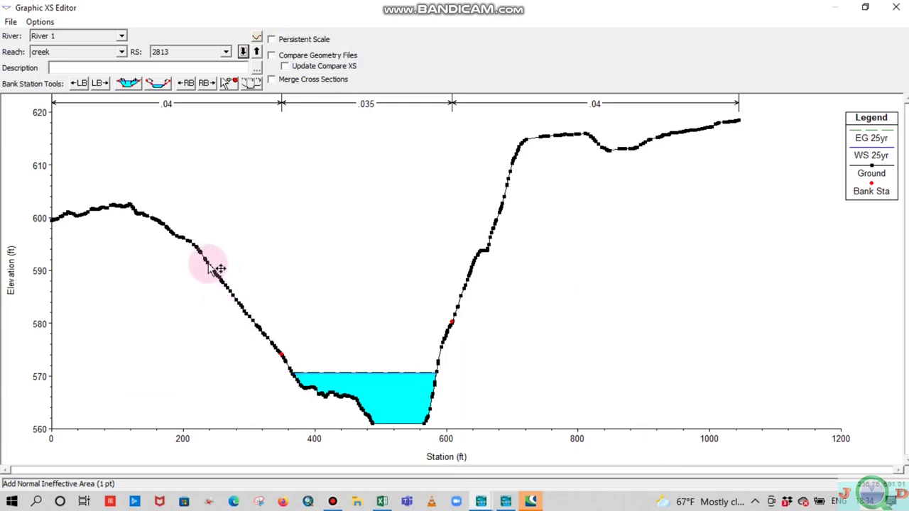
Place a normal ineffective area point on the left bank of cross section 2813 at about station 220.
right_click(242, 238)
click(264, 246)
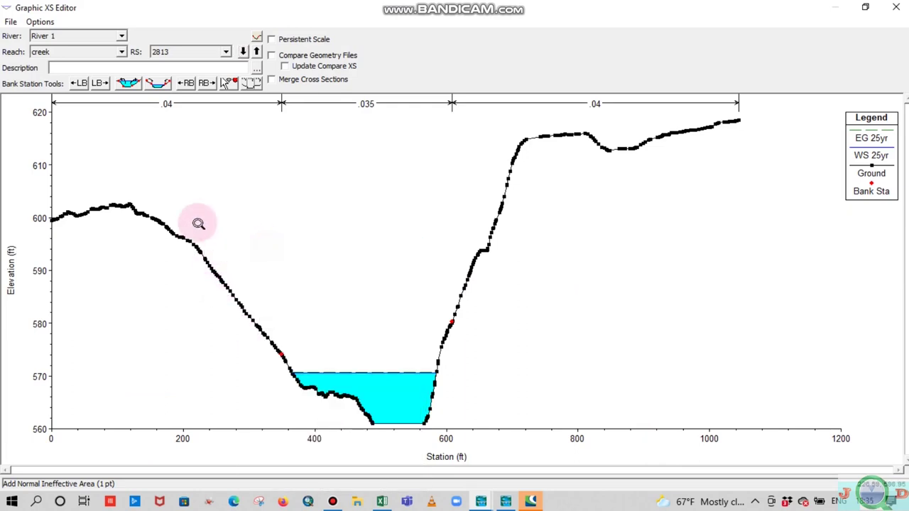
drag(173, 217, 238, 341)
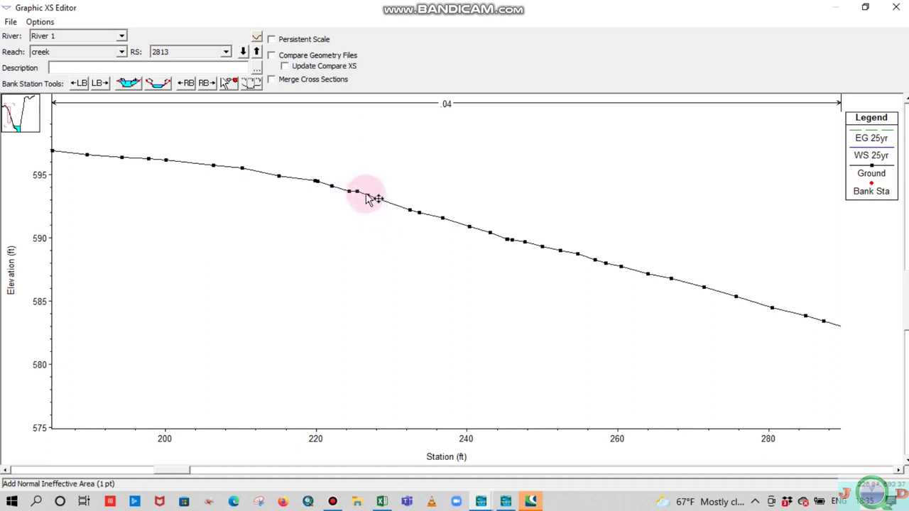
right_click(393, 177)
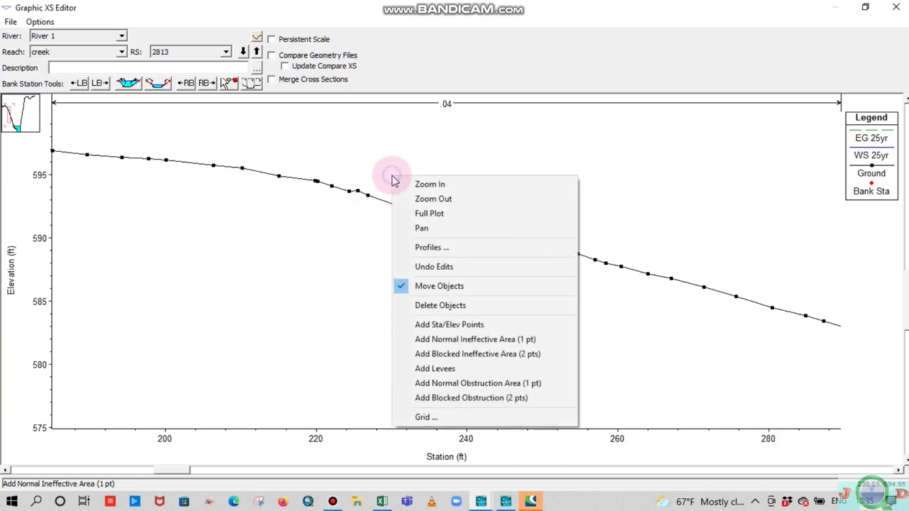
click(531, 339)
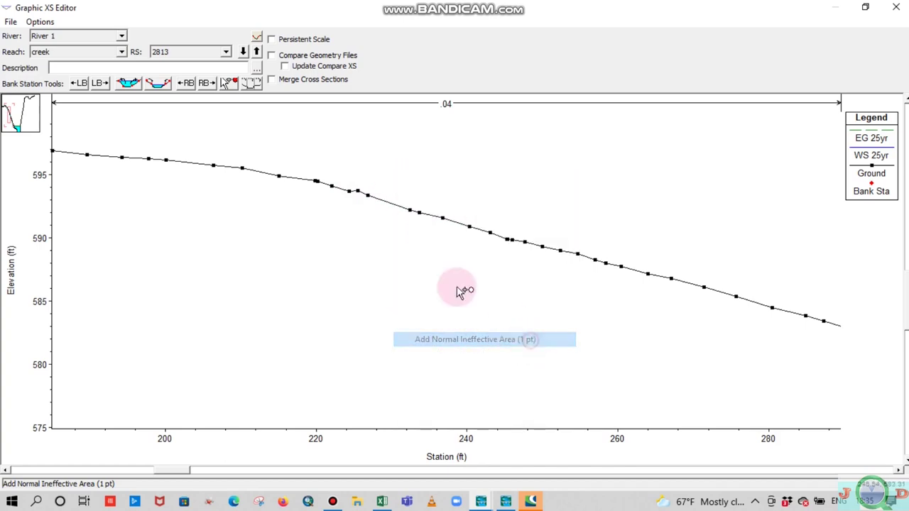
click(317, 180)
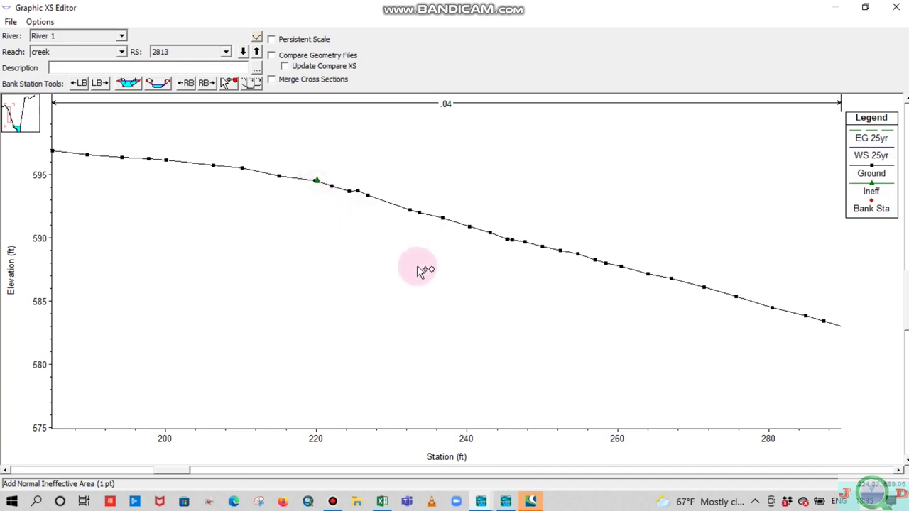
right_click(412, 242)
click(475, 278)
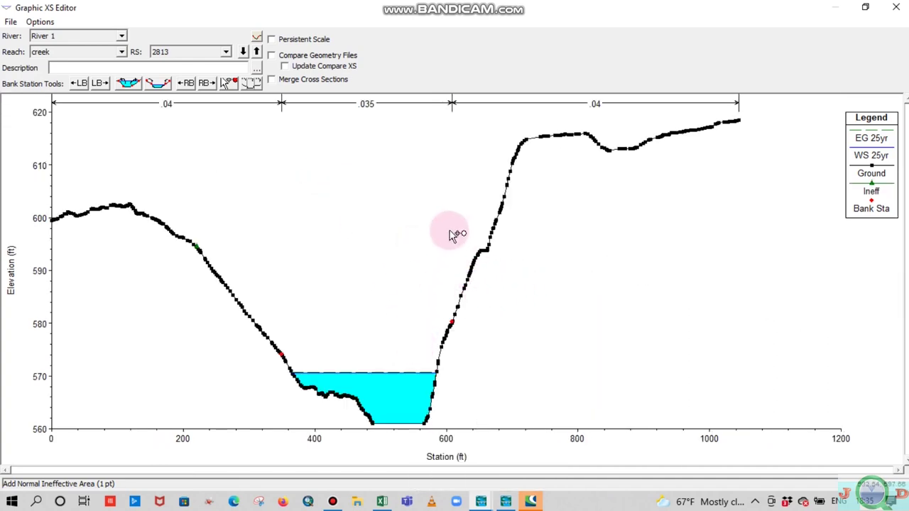
Place a normal ineffective area point on the right bank of cross section 2813 at about station 722.
right_click(482, 185)
click(492, 192)
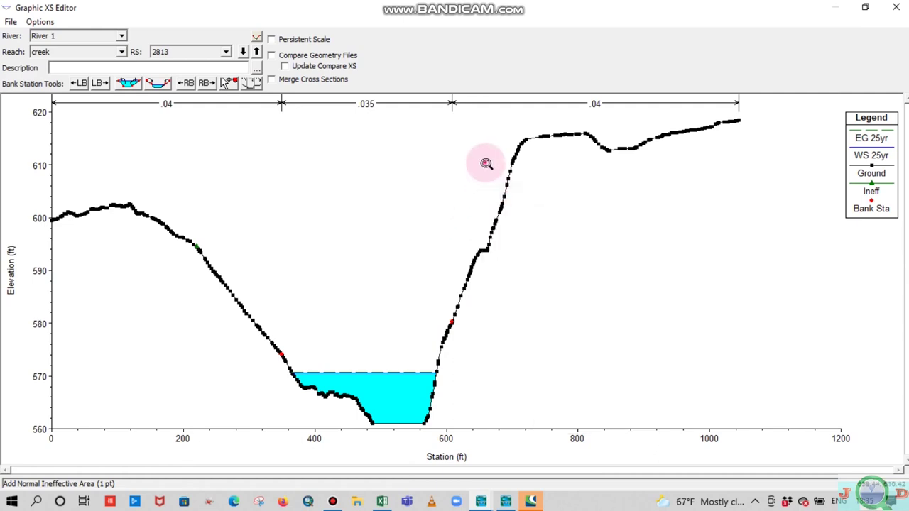
drag(487, 163, 552, 282)
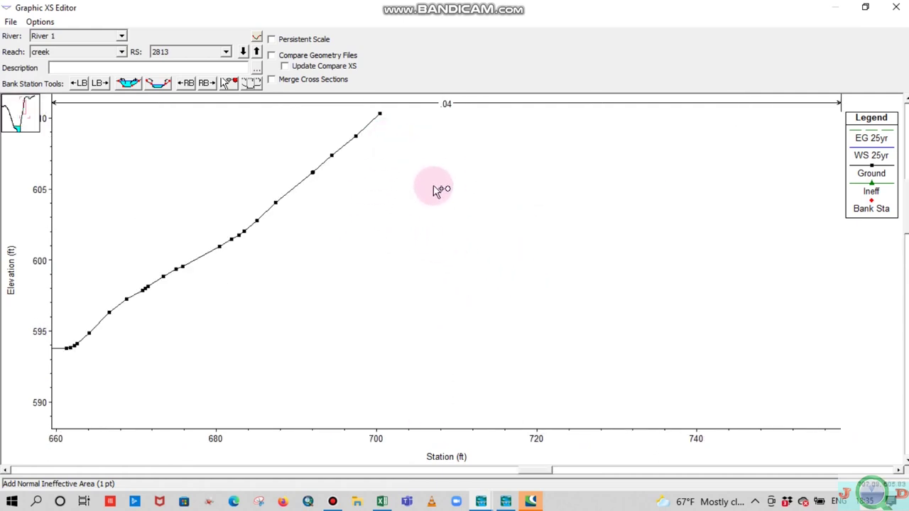
right_click(428, 221)
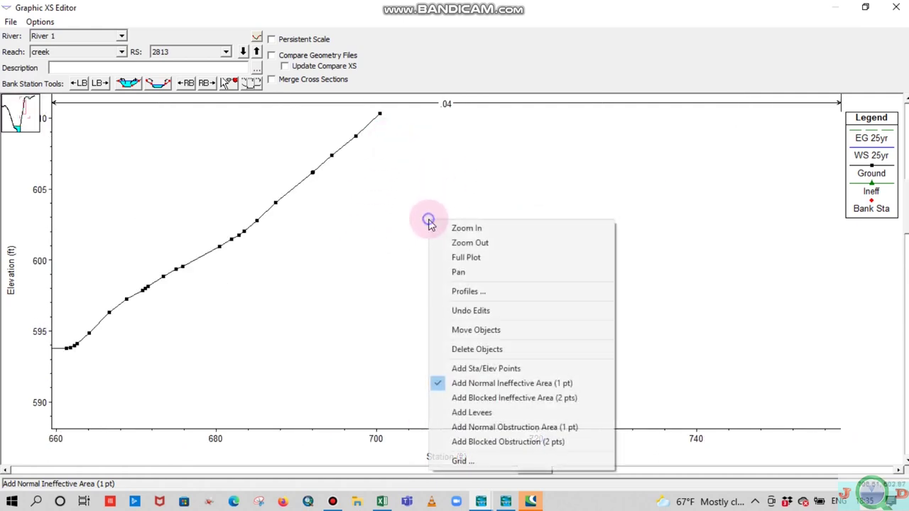
click(471, 257)
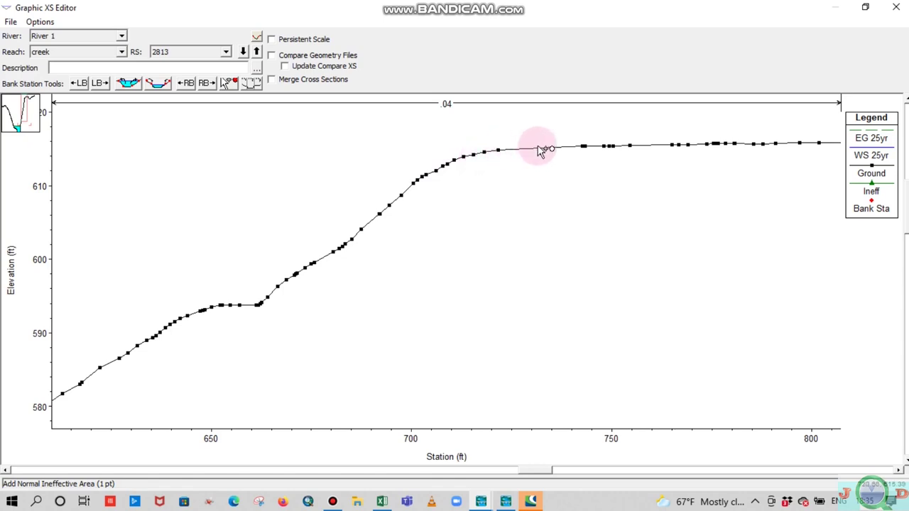
click(499, 152)
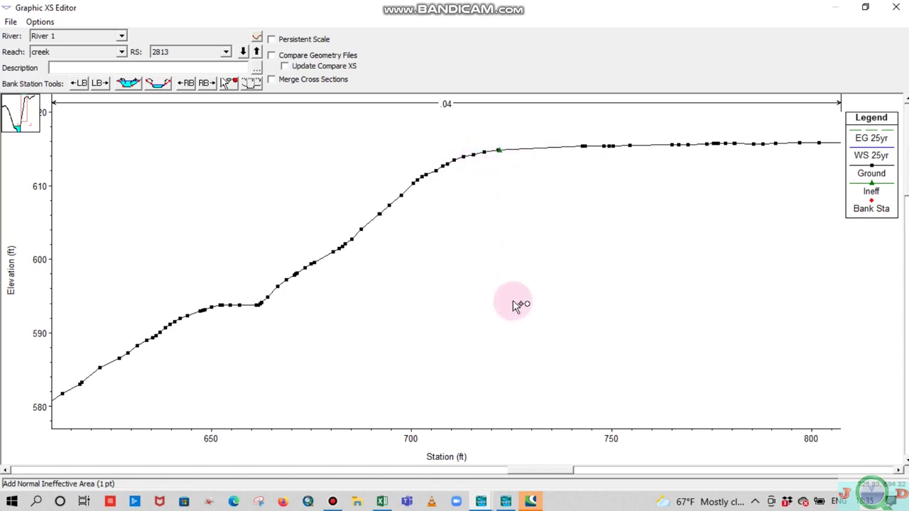
right_click(485, 217)
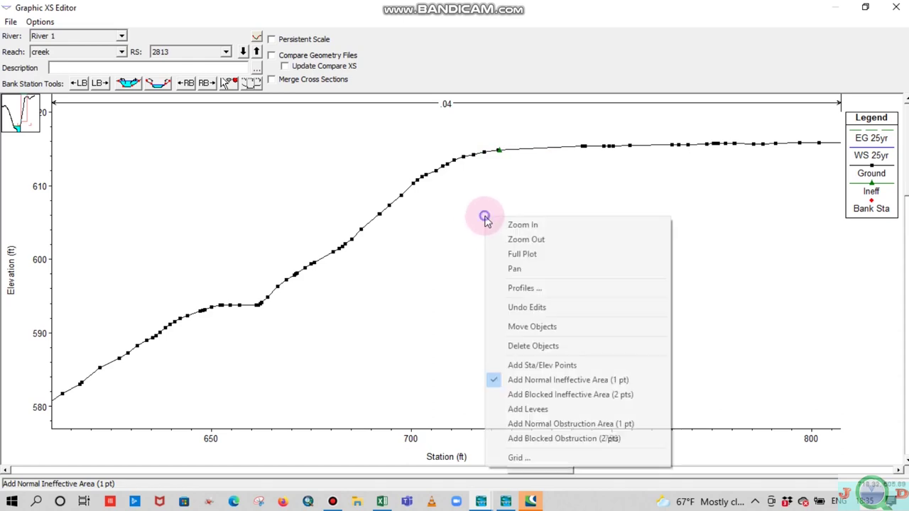
click(535, 261)
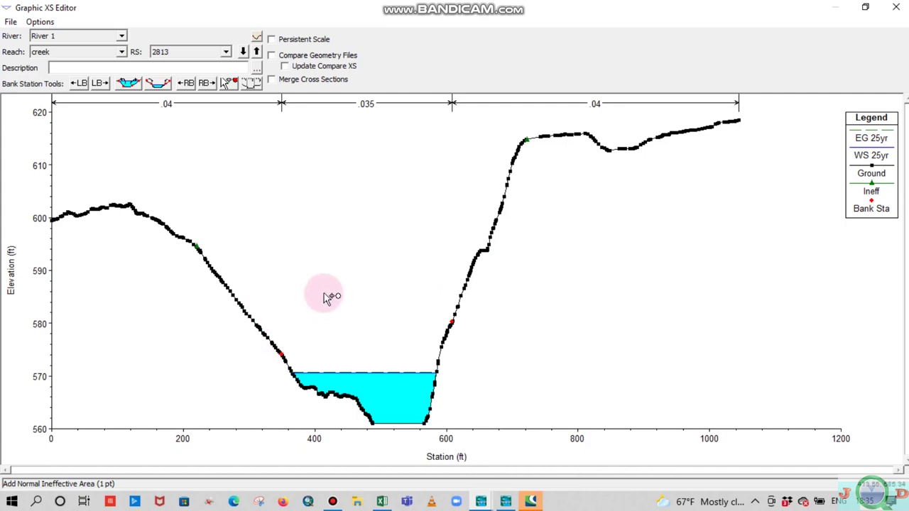
click(865, 184)
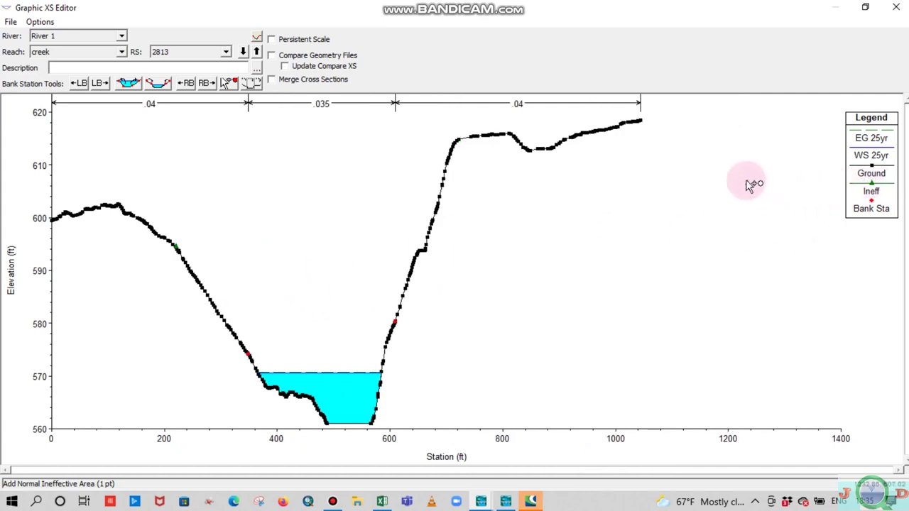
click(747, 181)
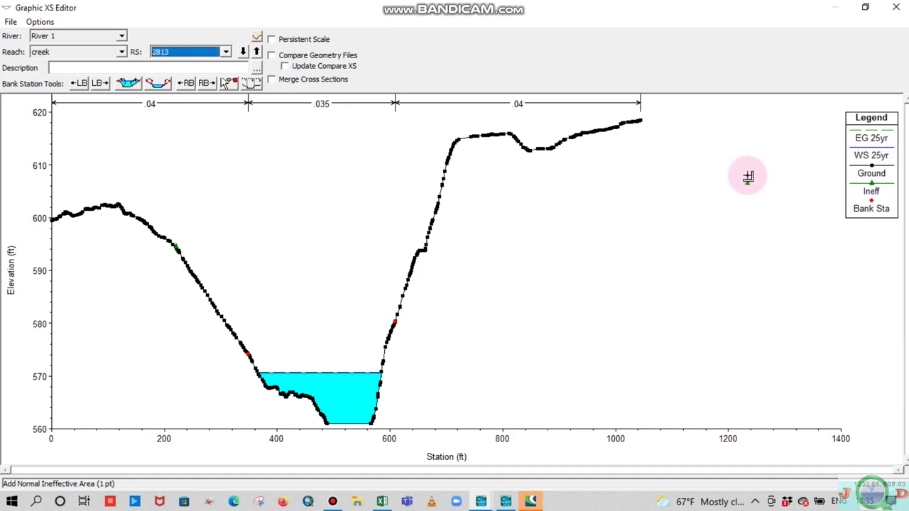
right_click(670, 199)
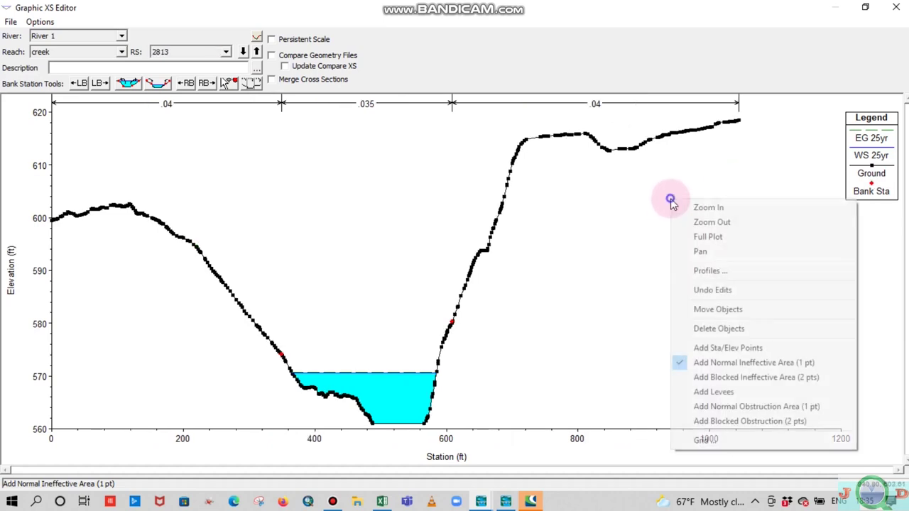
click(737, 311)
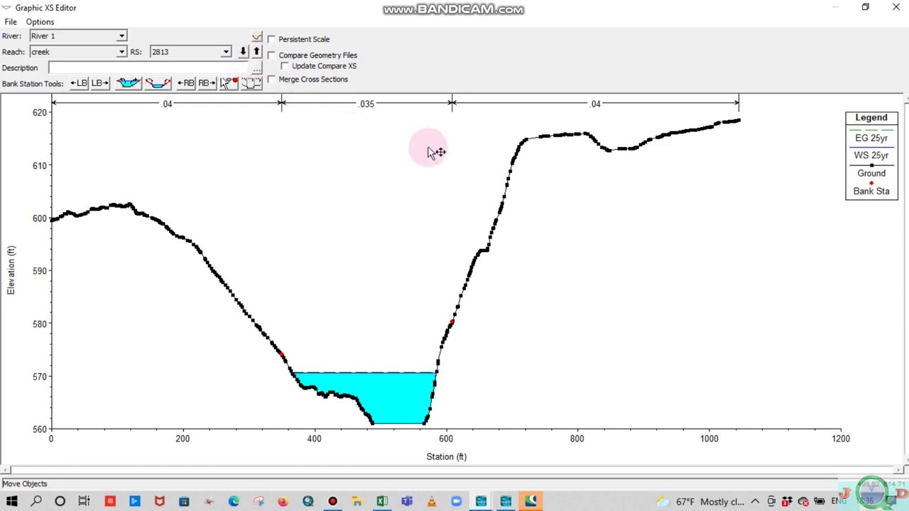
Add the normal ineffective area point again at the top of cross section 2813's right bank, at about station 722.
right_click(449, 167)
click(470, 175)
drag(437, 132, 615, 262)
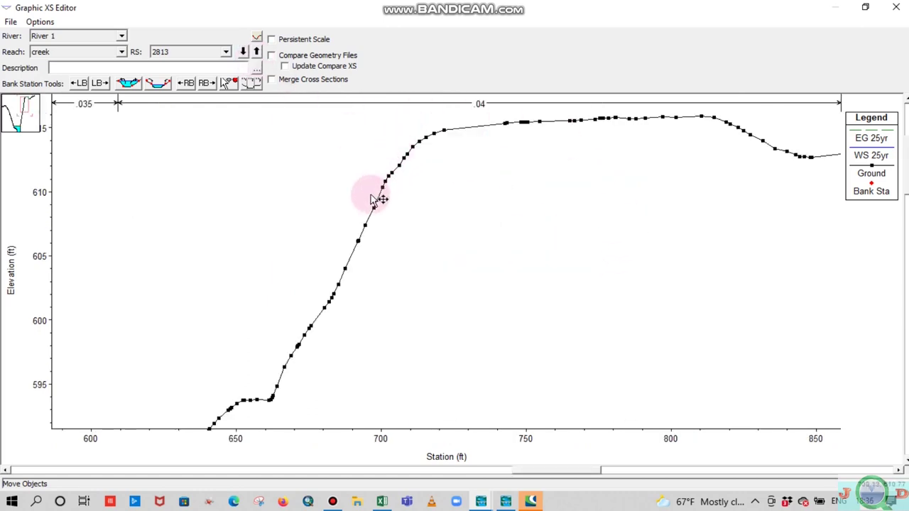
mouse_move(382, 503)
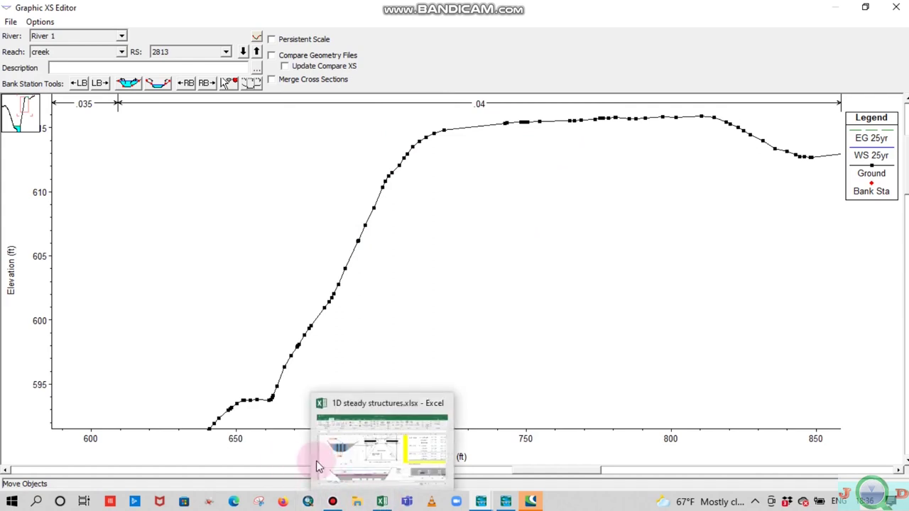
mouse_move(376, 465)
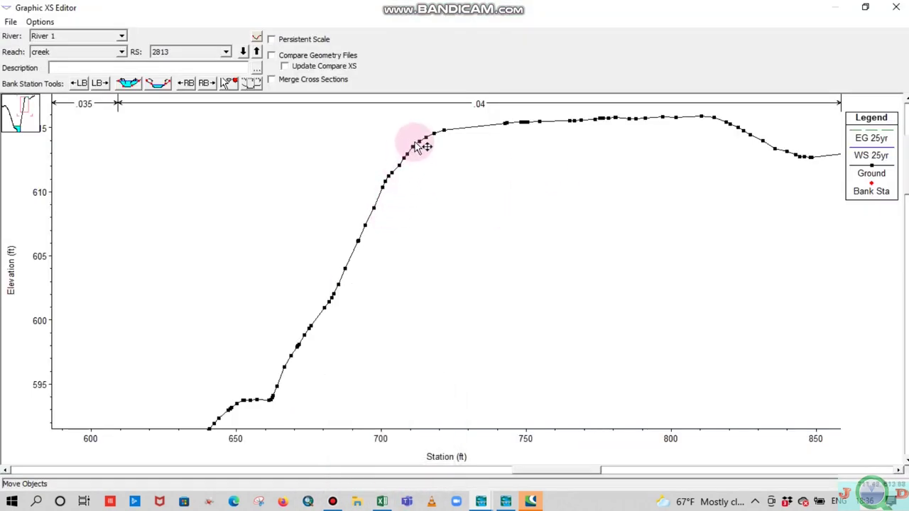
drag(419, 146, 506, 128)
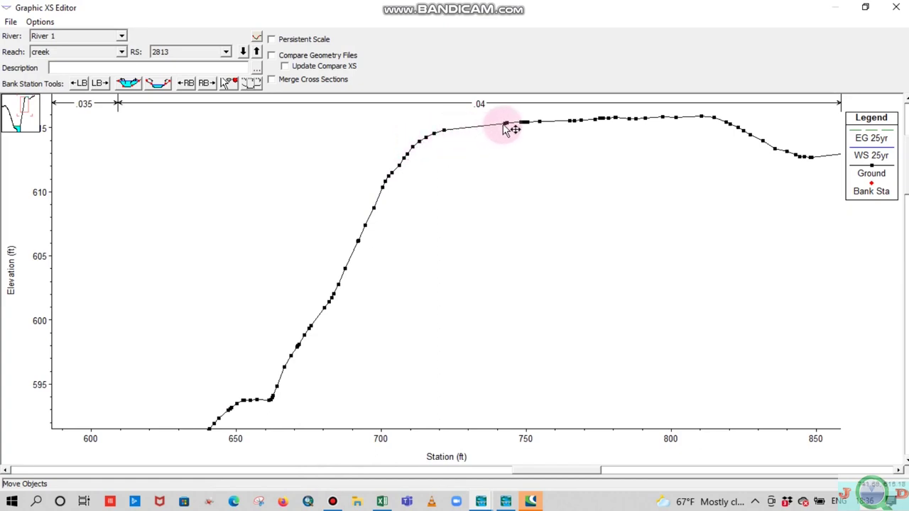
right_click(505, 128)
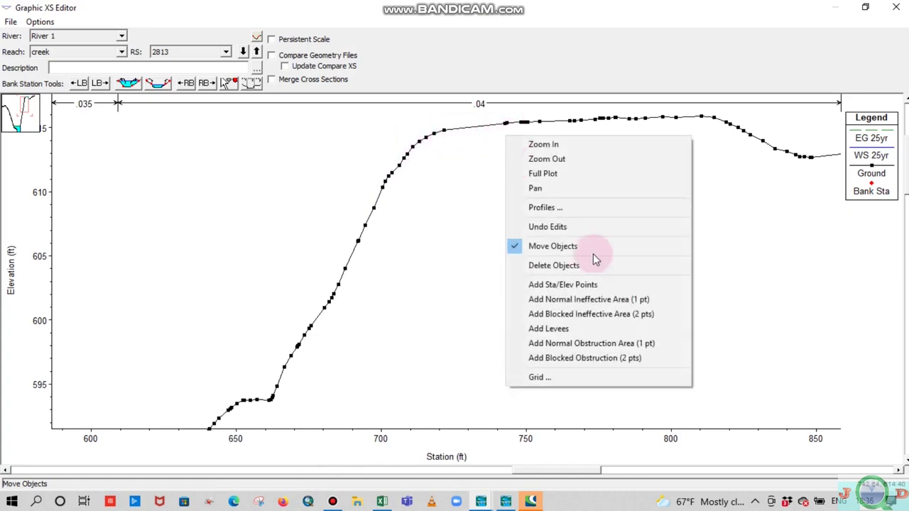
click(622, 299)
click(516, 129)
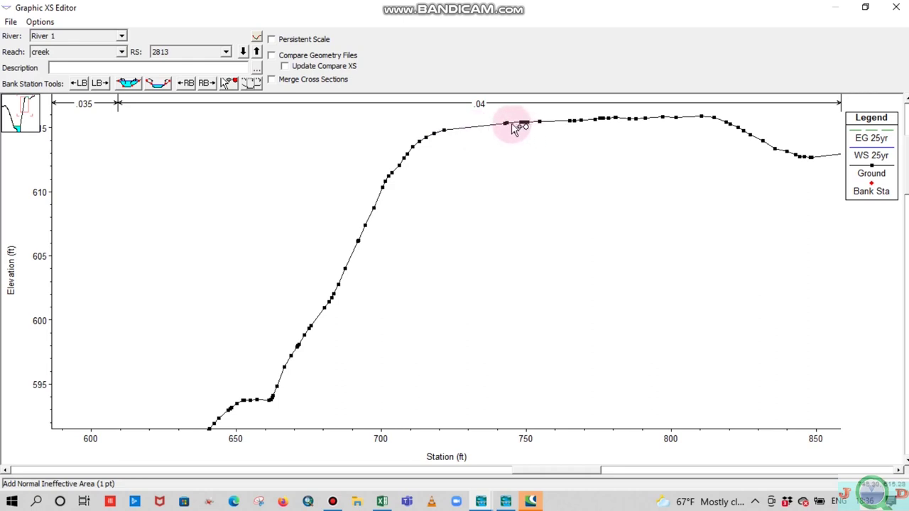
drag(507, 127, 448, 136)
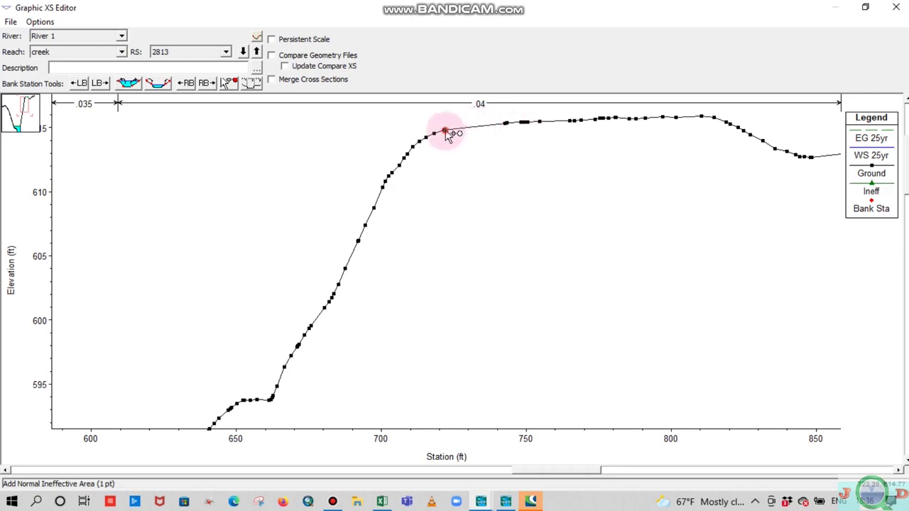
click(444, 132)
right_click(489, 215)
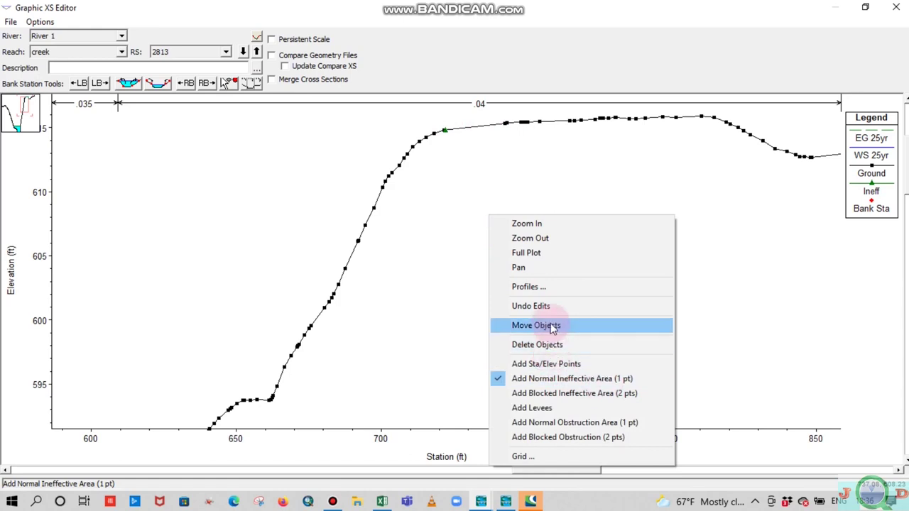
click(558, 252)
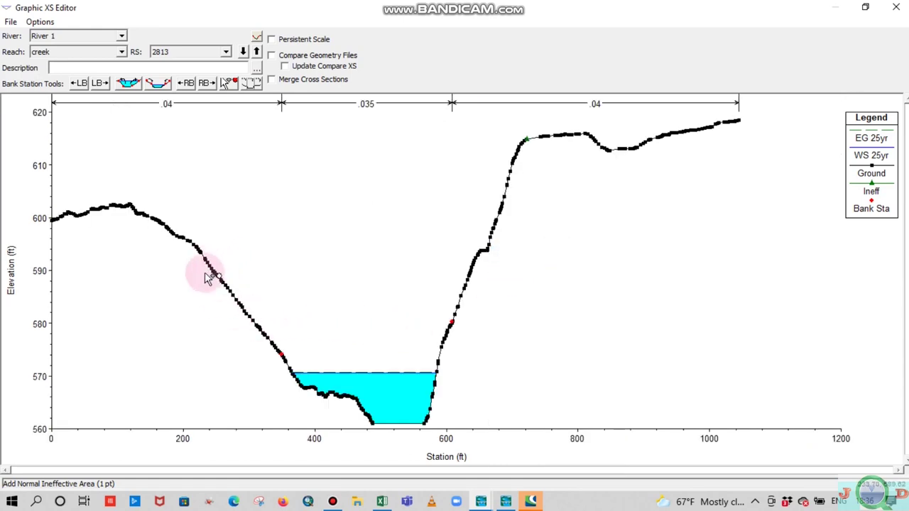
Add the normal ineffective area point again on the left bank of cross section 2813, at about station 225.
click(345, 454)
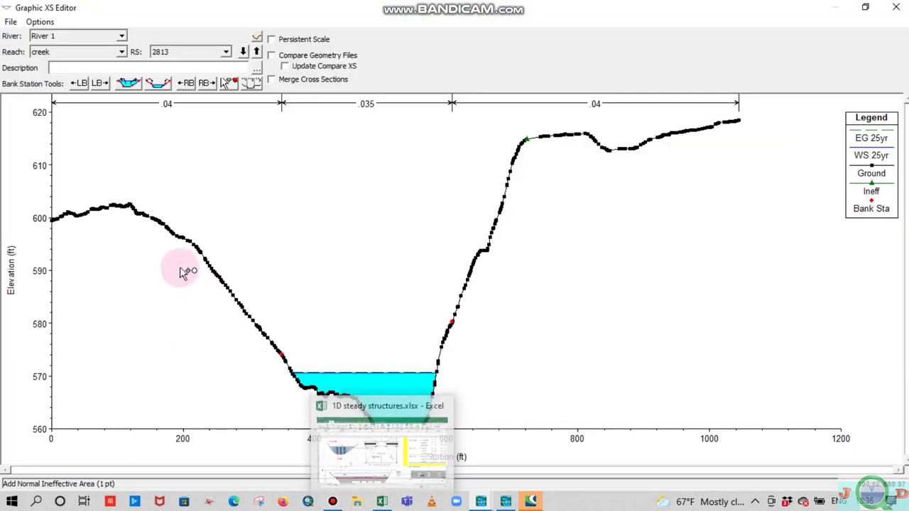
right_click(186, 200)
click(220, 206)
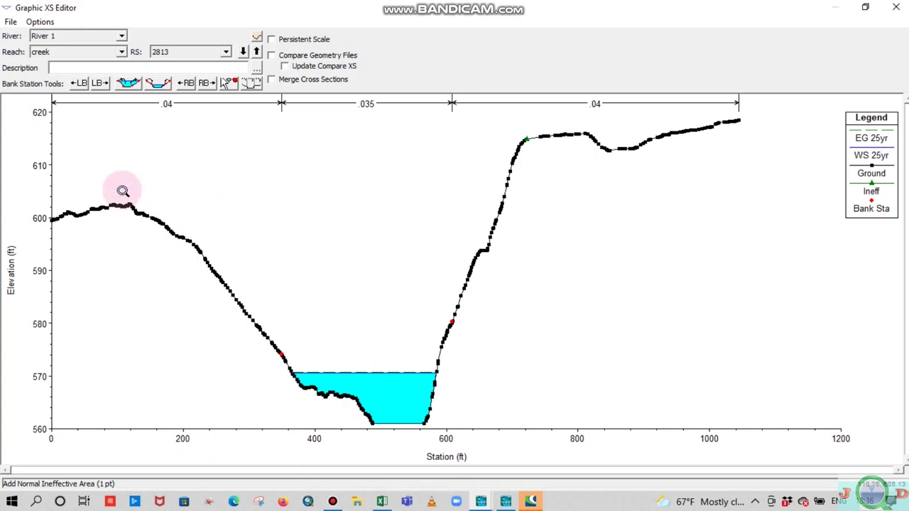
drag(122, 192, 235, 297)
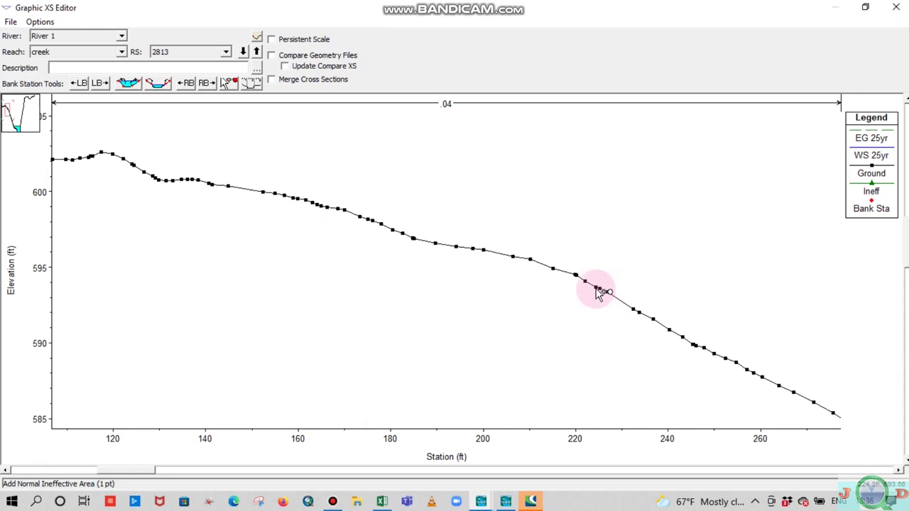
right_click(560, 196)
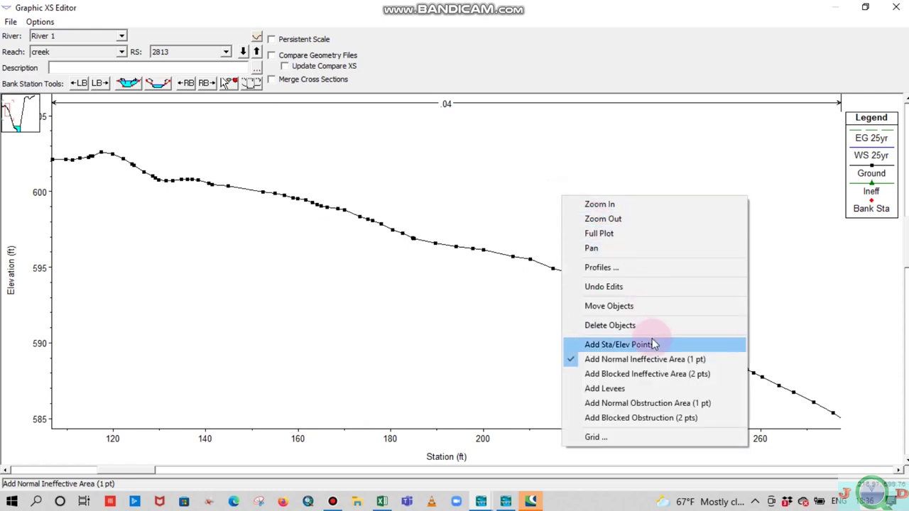
click(627, 233)
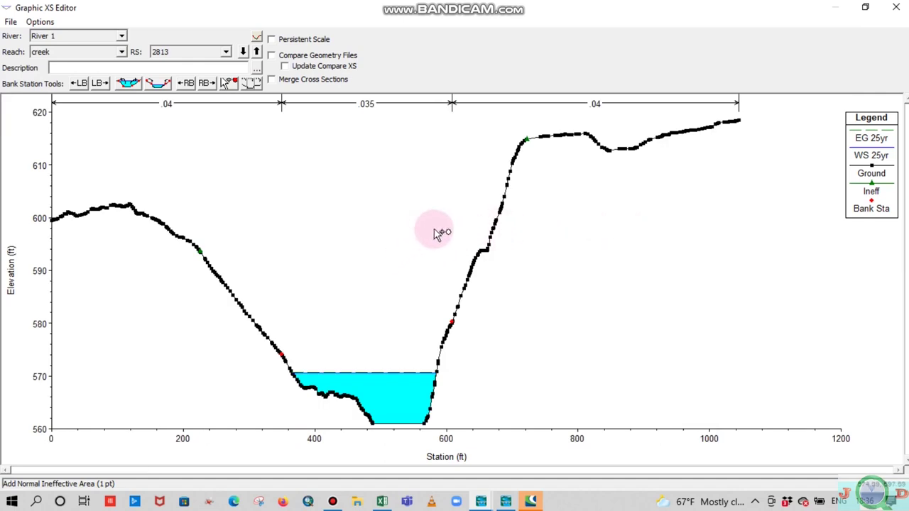
Switch the cross section plot to Move Objects mode and close the graphical editor for cross section 2813.
right_click(734, 172)
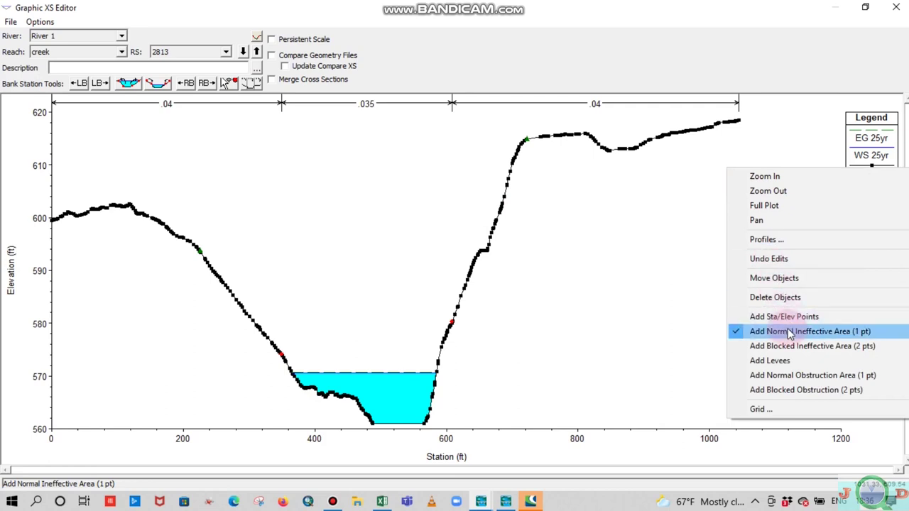
click(793, 278)
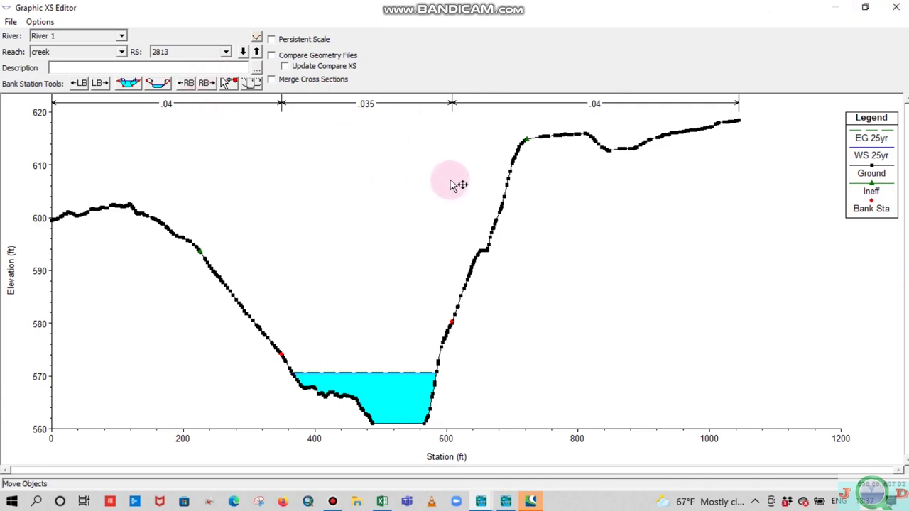
click(895, 10)
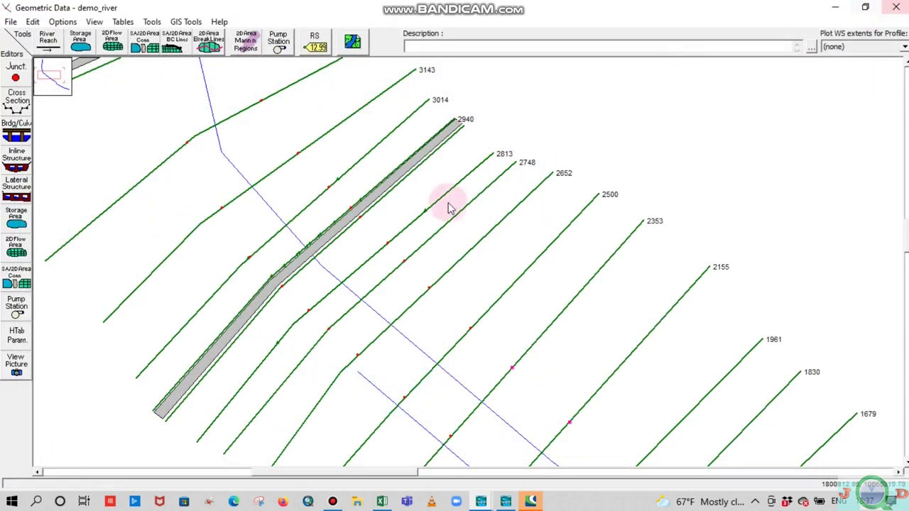
Open the cross section data at 3014, step downstream to 2813, and examine its ineffective area points in the enlarged plot.
click(383, 143)
click(432, 163)
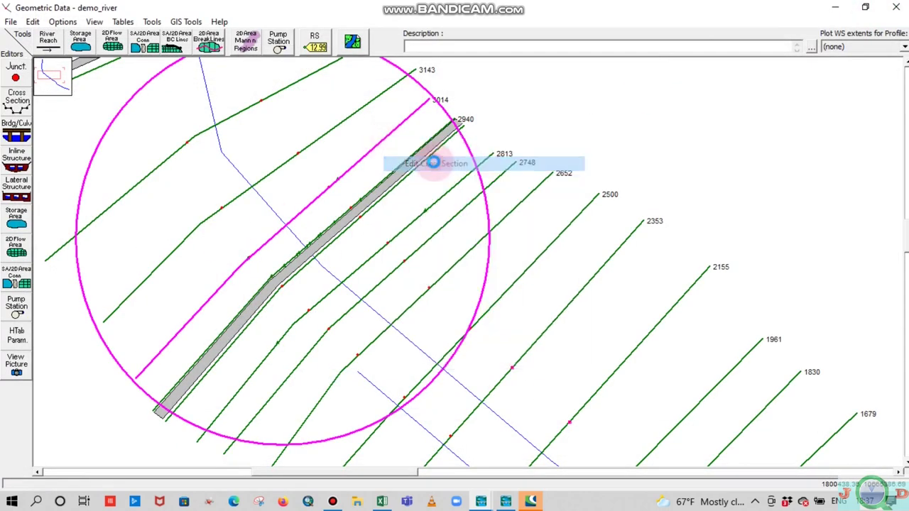
click(383, 195)
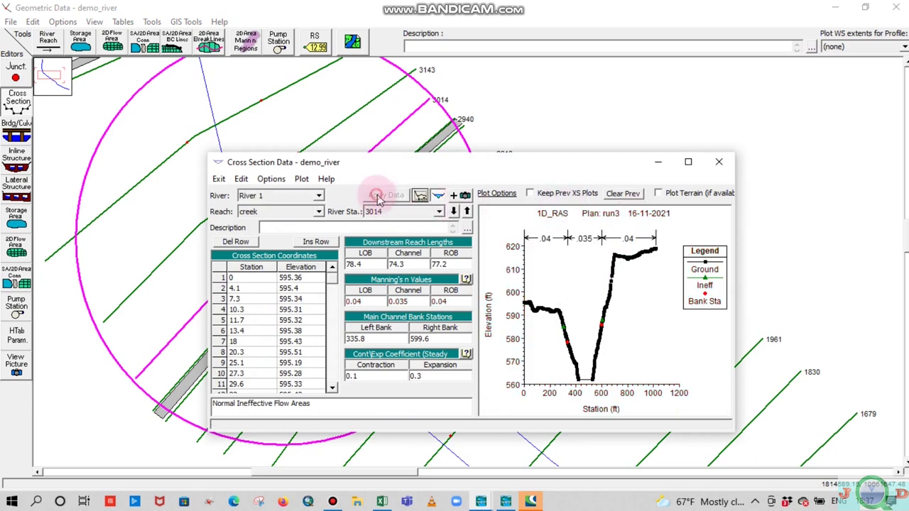
click(455, 211)
click(455, 211)
click(455, 211)
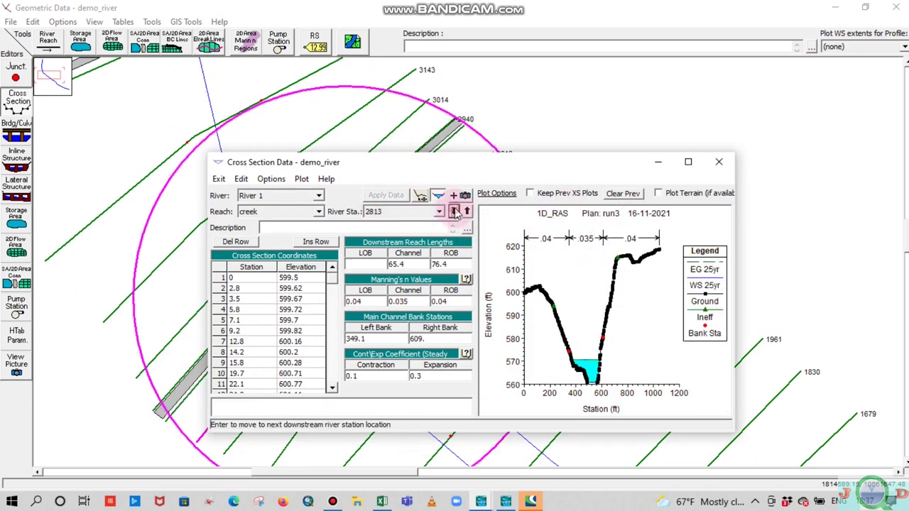
click(687, 161)
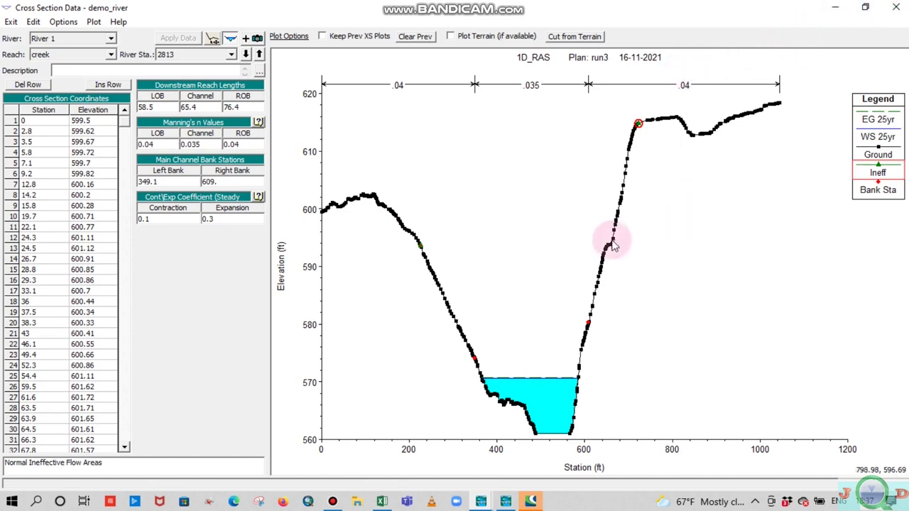
click(836, 8)
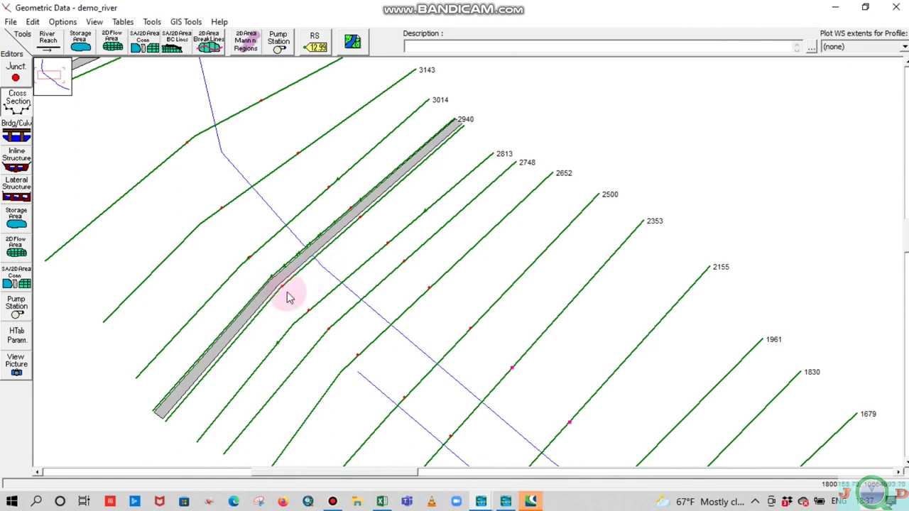
Locate the ineffective area point on cross section 2813's left bank in the geometry view and open that cross section's data.
scroll(295, 340, up, 2)
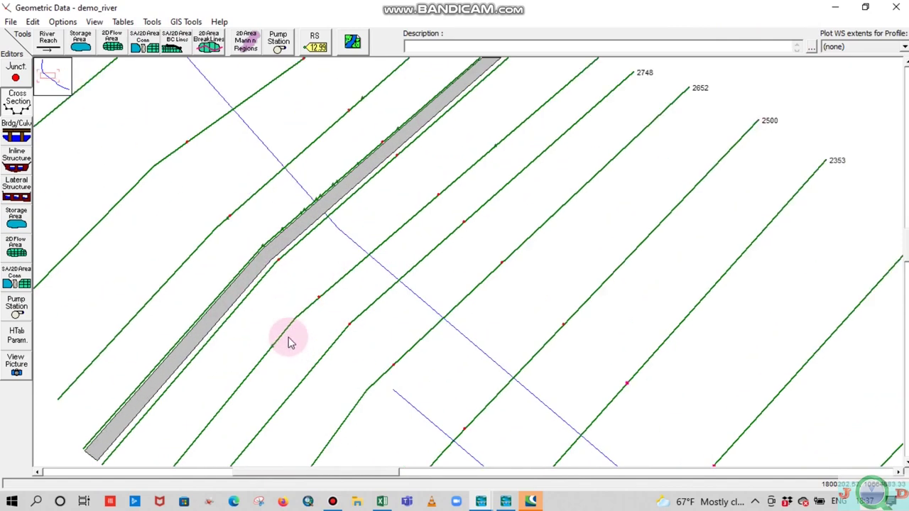
scroll(263, 359, up, 3)
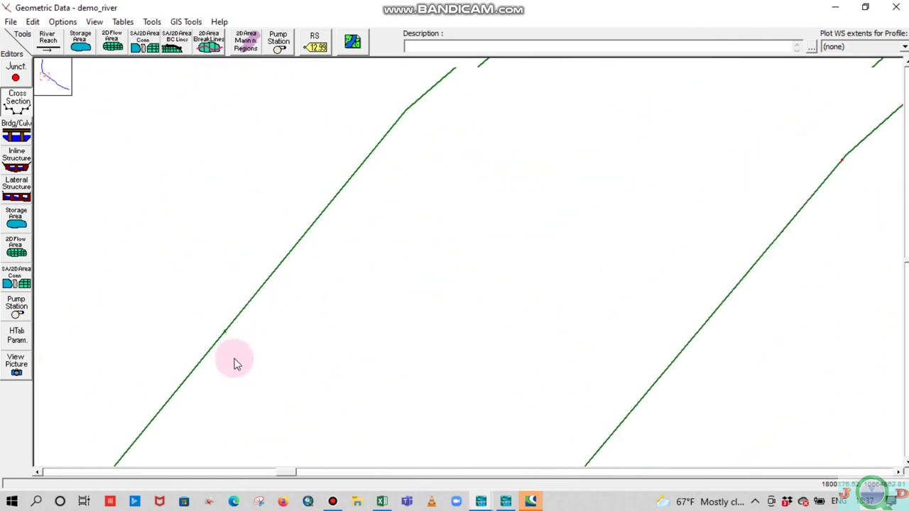
scroll(224, 319, up, 1)
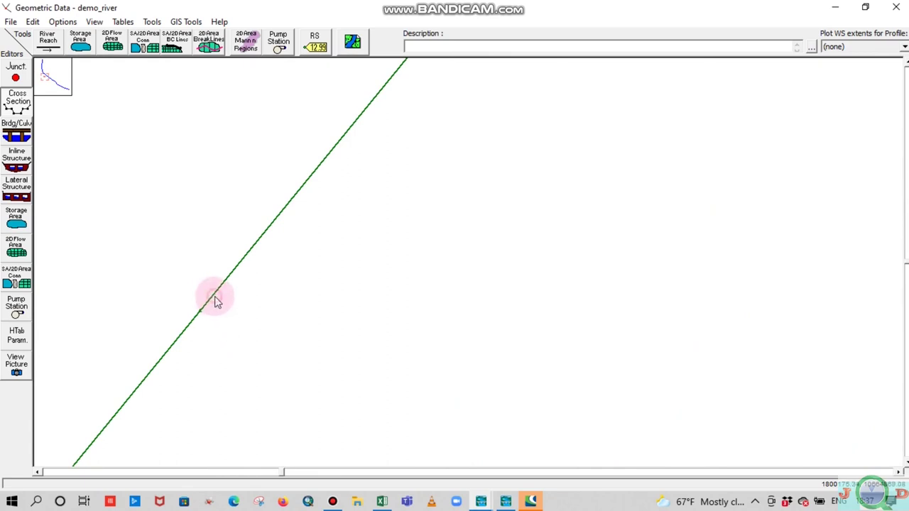
click(216, 298)
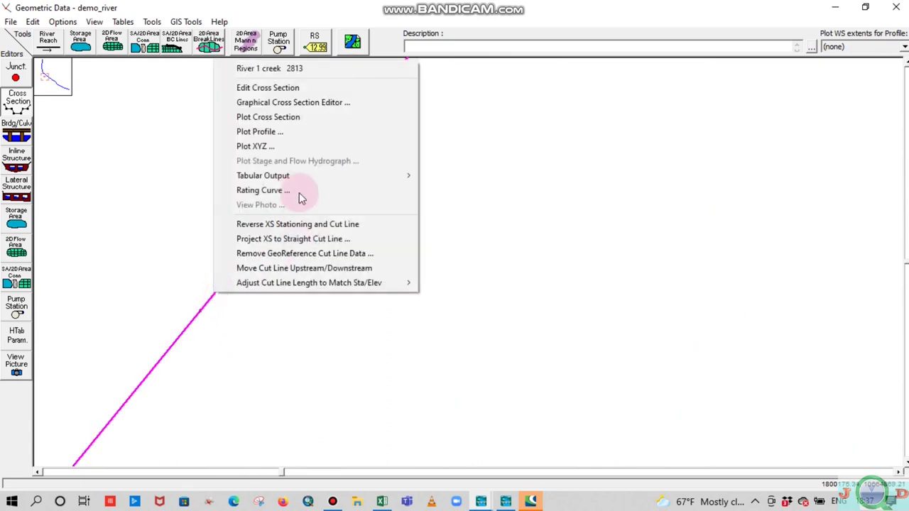
click(304, 88)
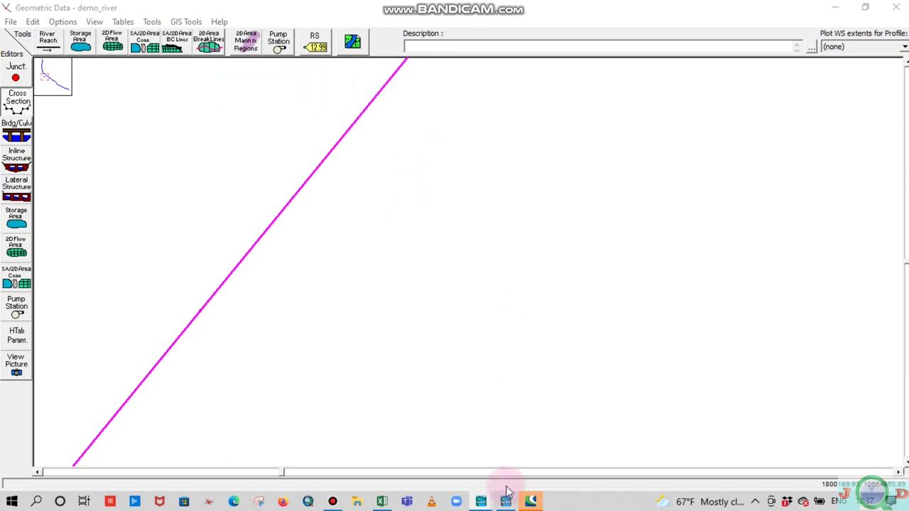
mouse_move(482, 503)
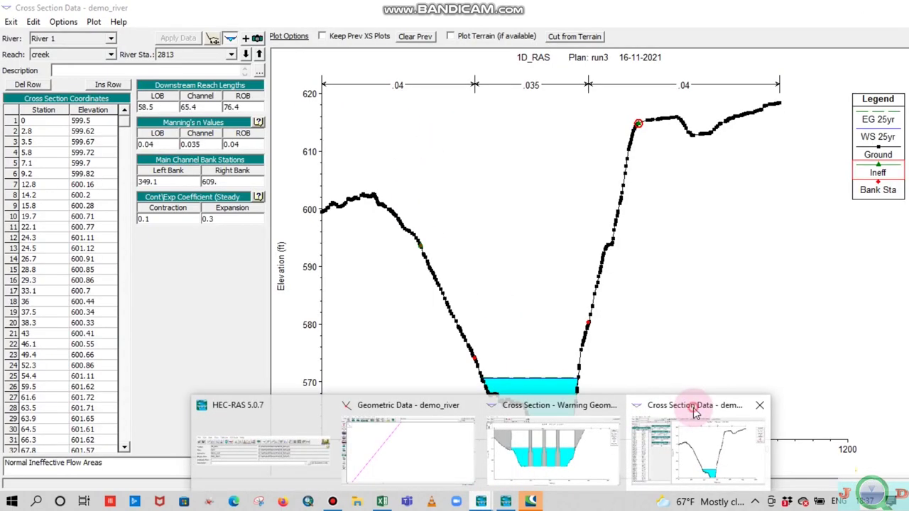
click(690, 415)
Examine the left-bank ineffective area point of cross section 2813 up close, restore the full plot, and close the cross section data.
right_click(497, 181)
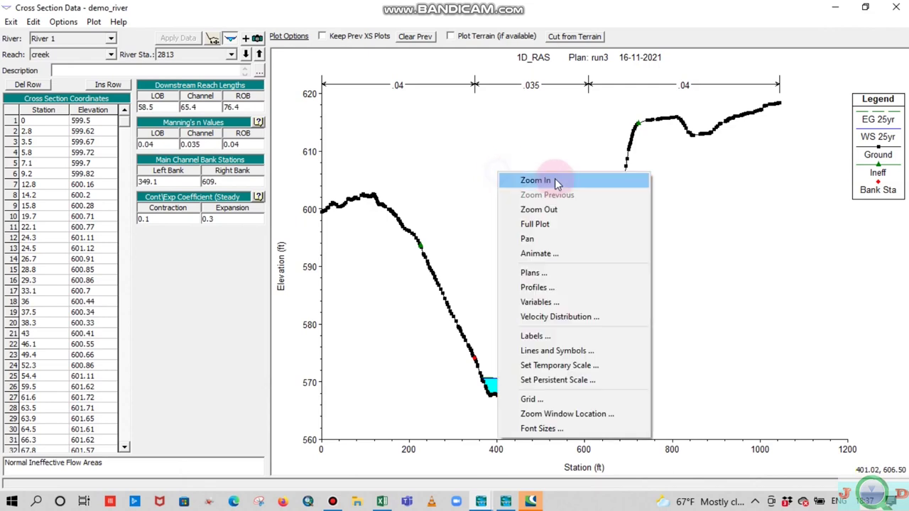
click(557, 181)
drag(380, 187, 462, 308)
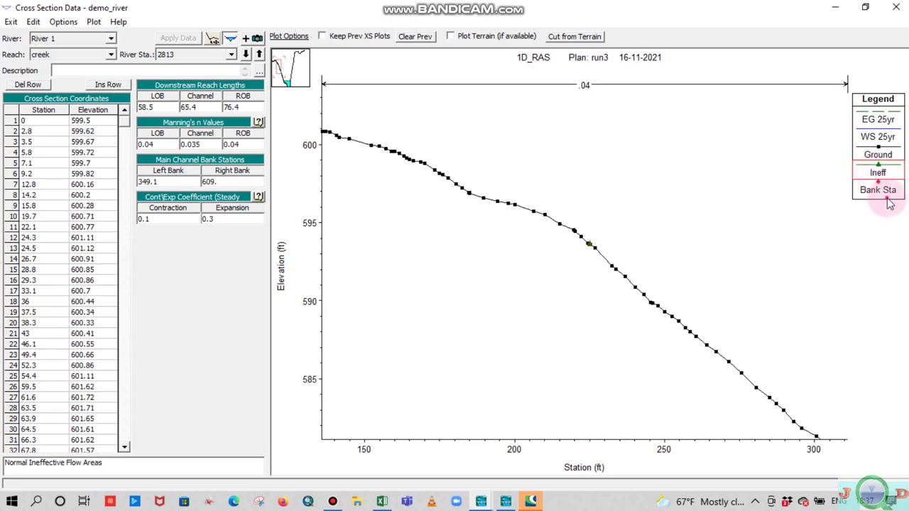
right_click(636, 189)
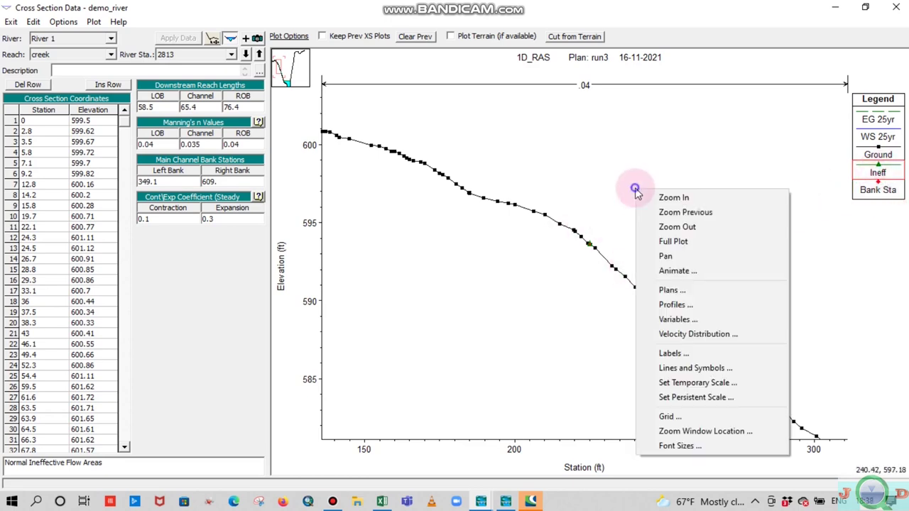
click(695, 242)
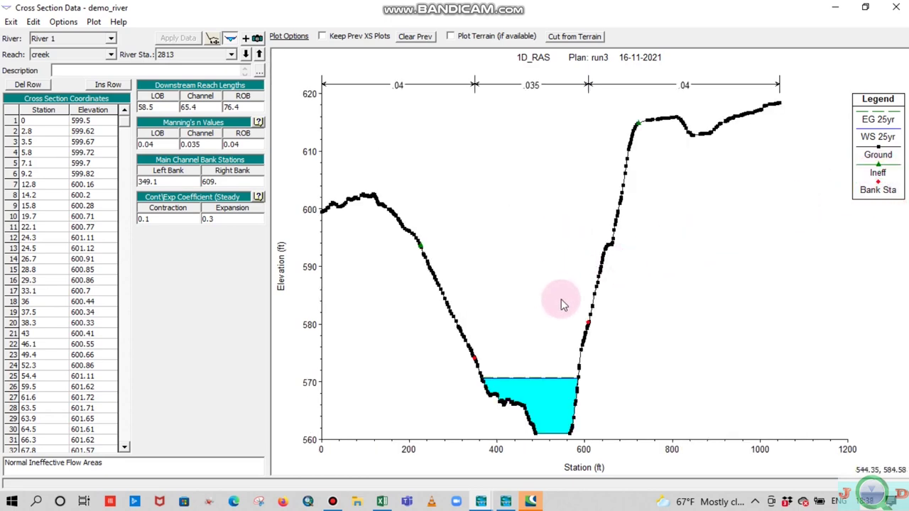
click(894, 7)
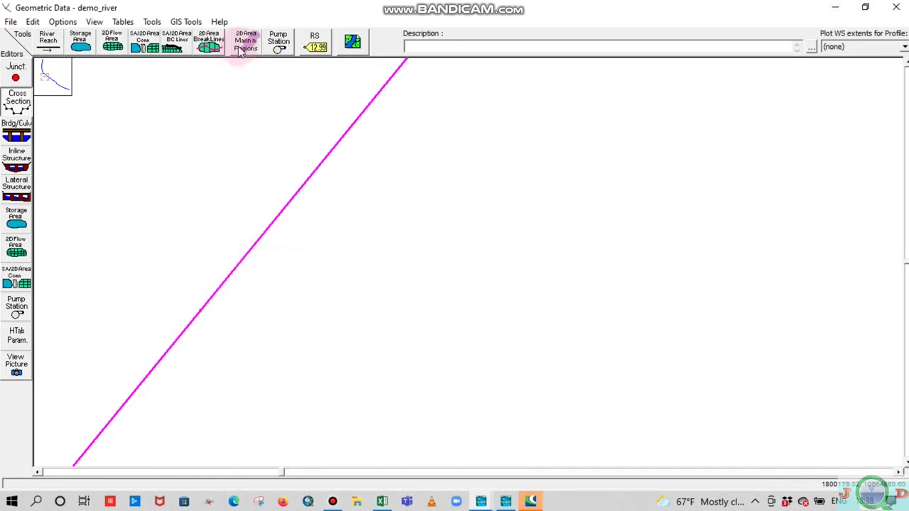
Show the full extent of the river schematic and save the geometry data.
right_click(372, 187)
click(412, 237)
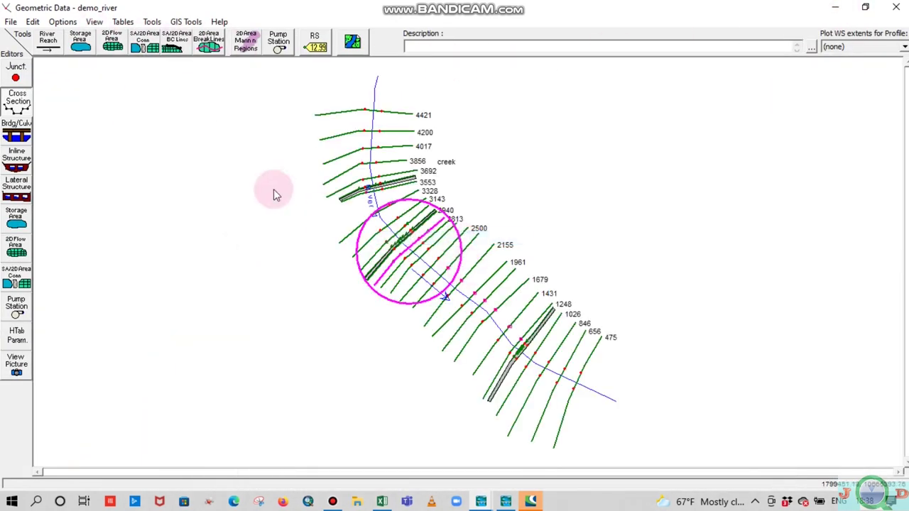
click(12, 21)
click(35, 65)
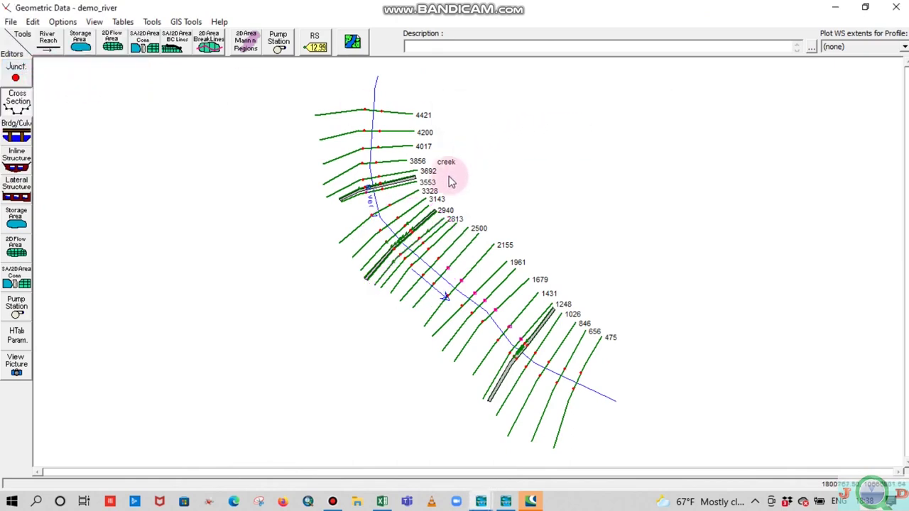
Examine the levee markers on the cross sections between the two downstream bridges in the geometry view.
scroll(488, 302, up, 2)
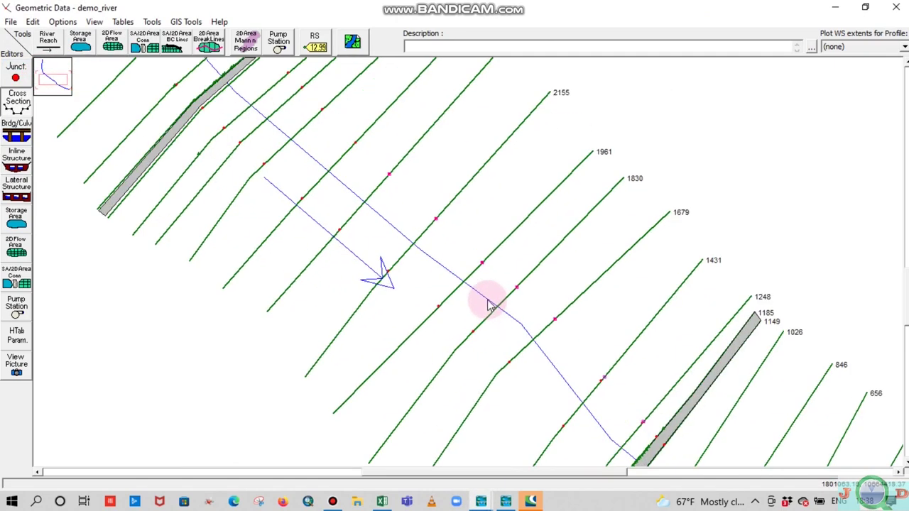
scroll(466, 210, down, 3)
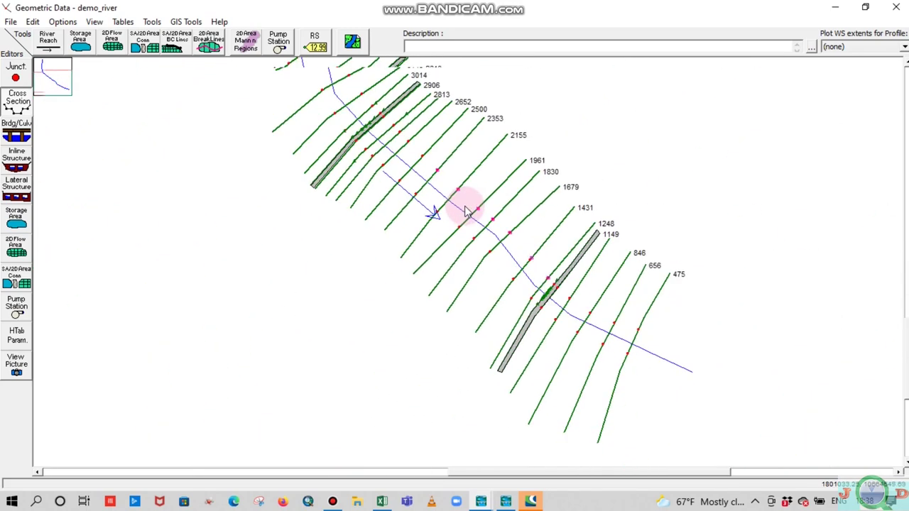
scroll(467, 211, up, 1)
scroll(469, 196, down, 2)
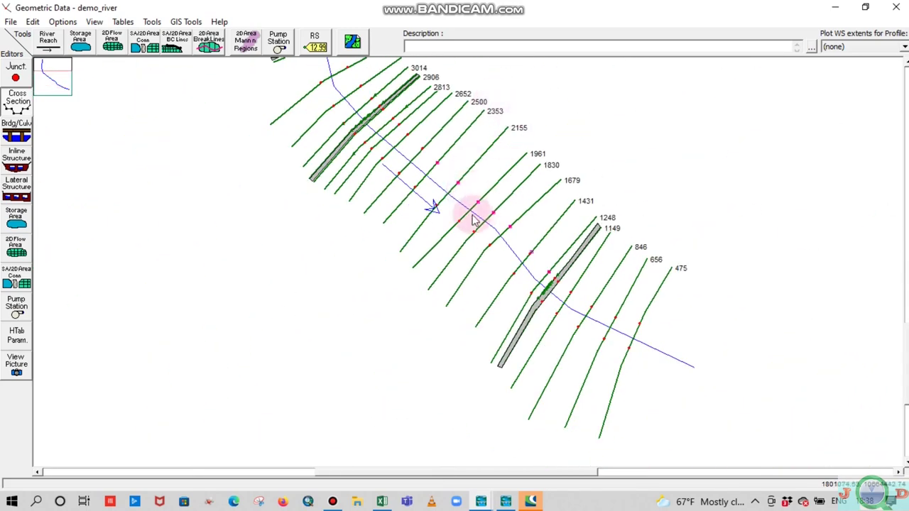
scroll(430, 169, up, 3)
scroll(426, 162, down, 2)
scroll(425, 153, up, 4)
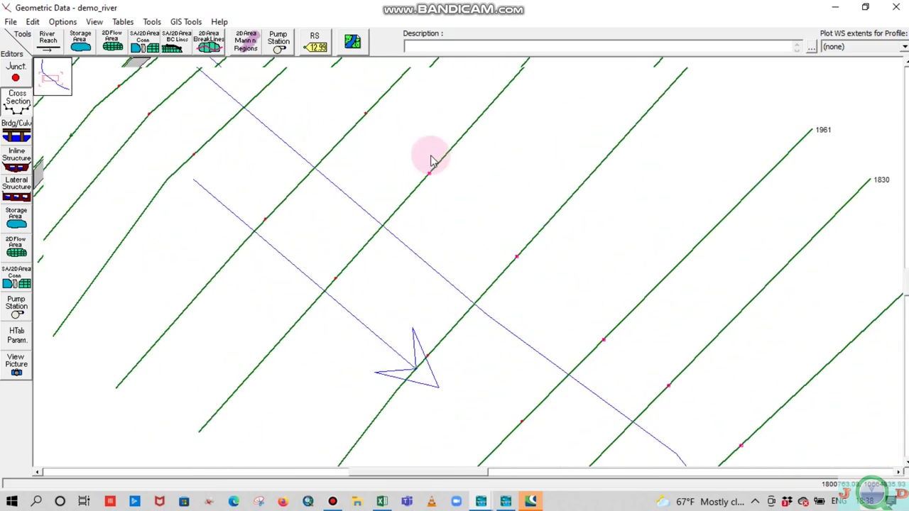
scroll(432, 165, down, 3)
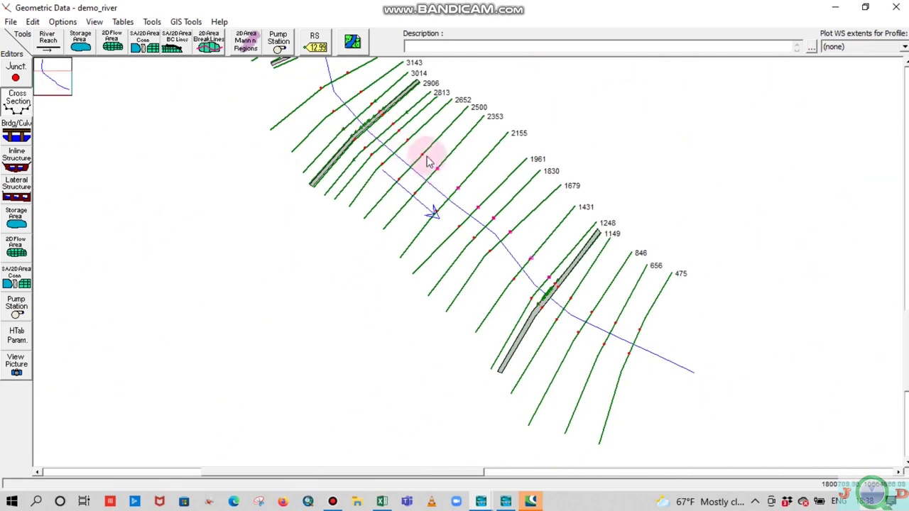
Open the cross section data for river station 2155 from its line in the geometry view.
scroll(421, 144, up, 2)
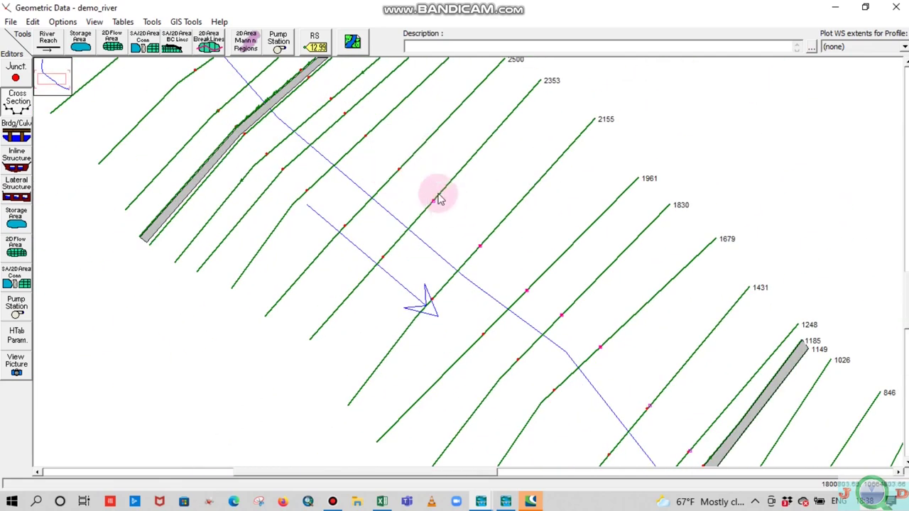
scroll(419, 190, up, 3)
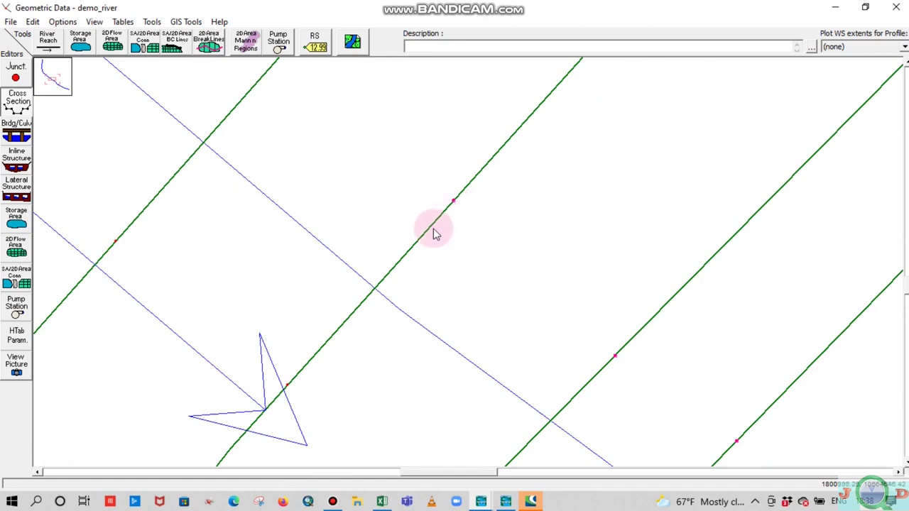
right_click(433, 231)
click(507, 259)
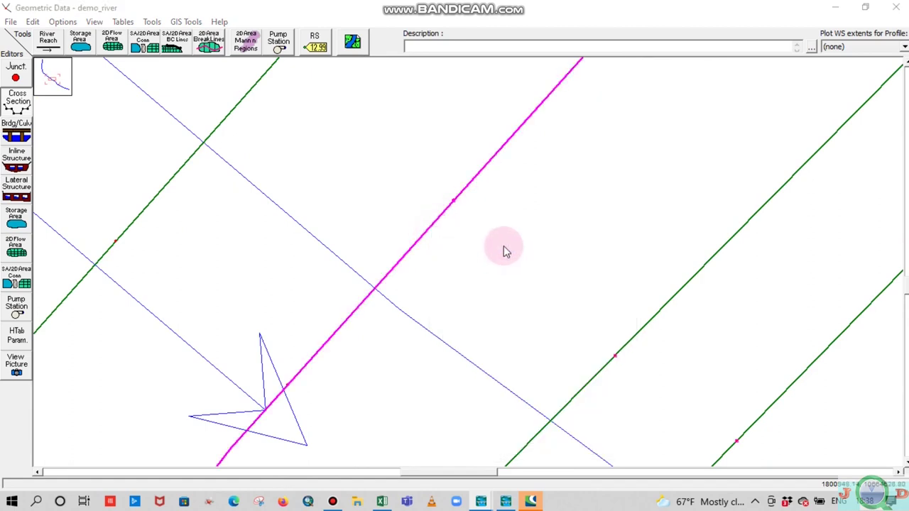
click(505, 501)
click(671, 435)
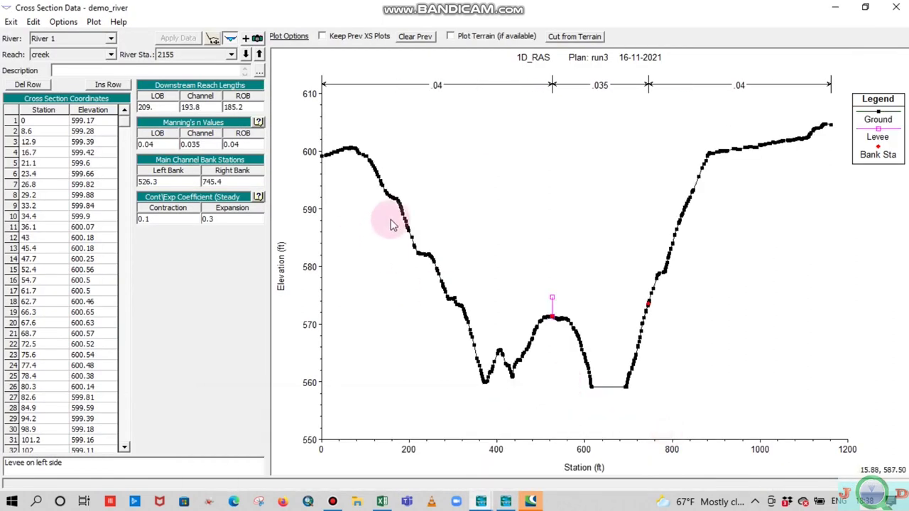
Review the left levee's station and elevation in the levee data of cross section 2155 and accept the dialog.
right_click(544, 128)
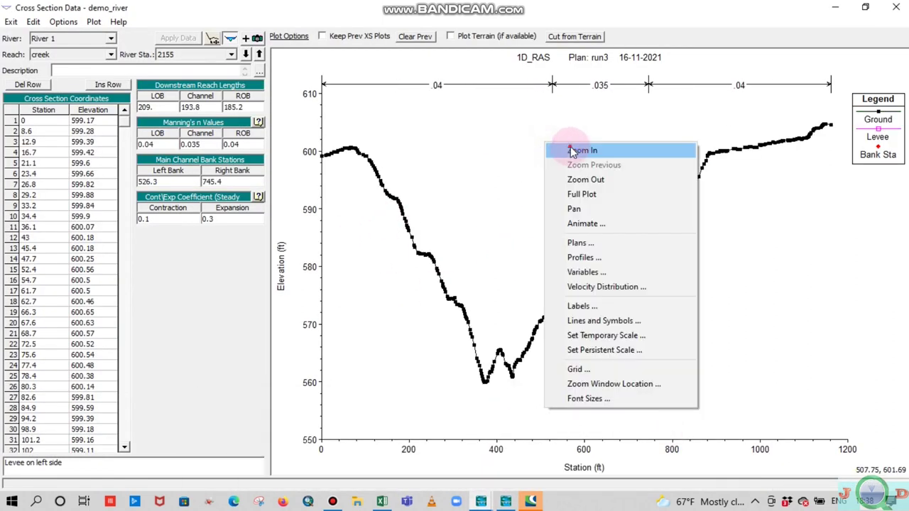
click(561, 132)
drag(815, 427, 815, 427)
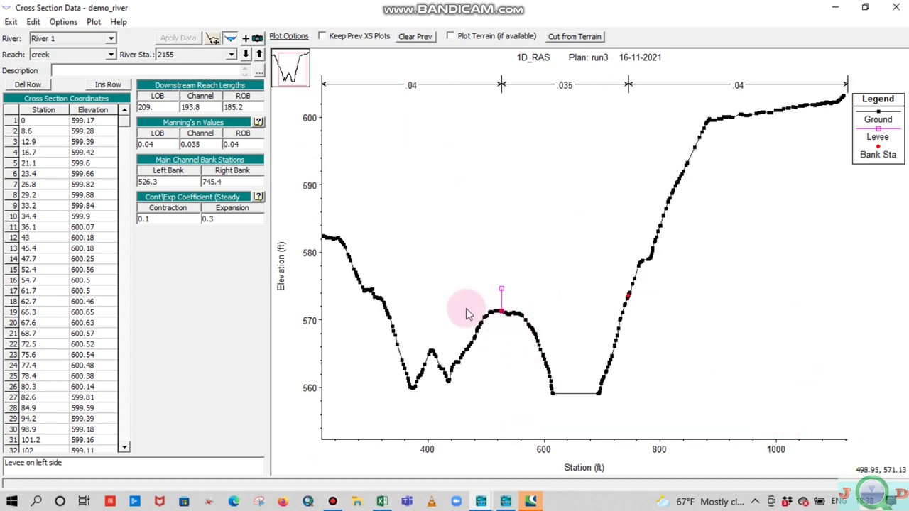
click(57, 22)
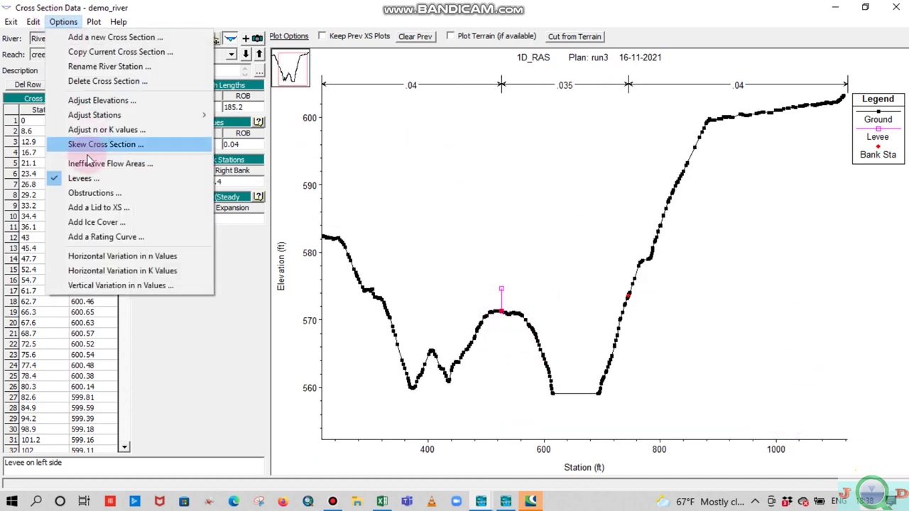
click(86, 178)
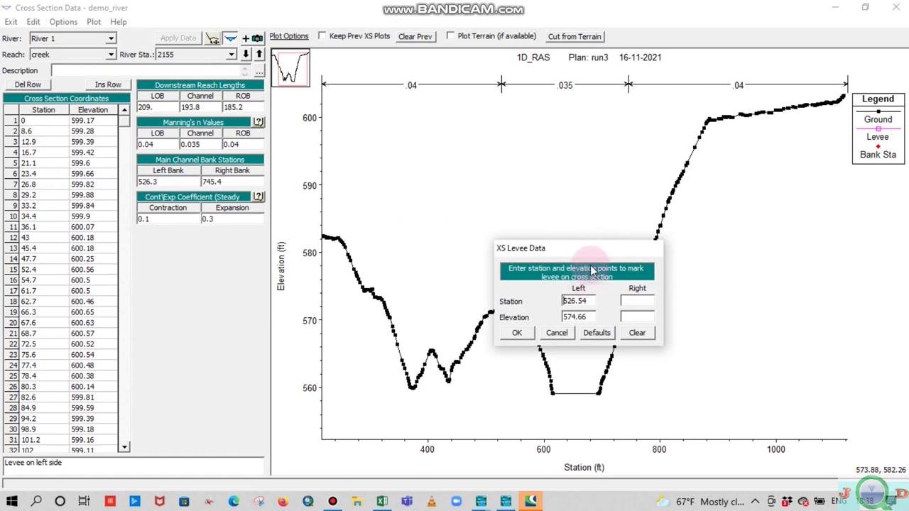
drag(562, 249, 309, 139)
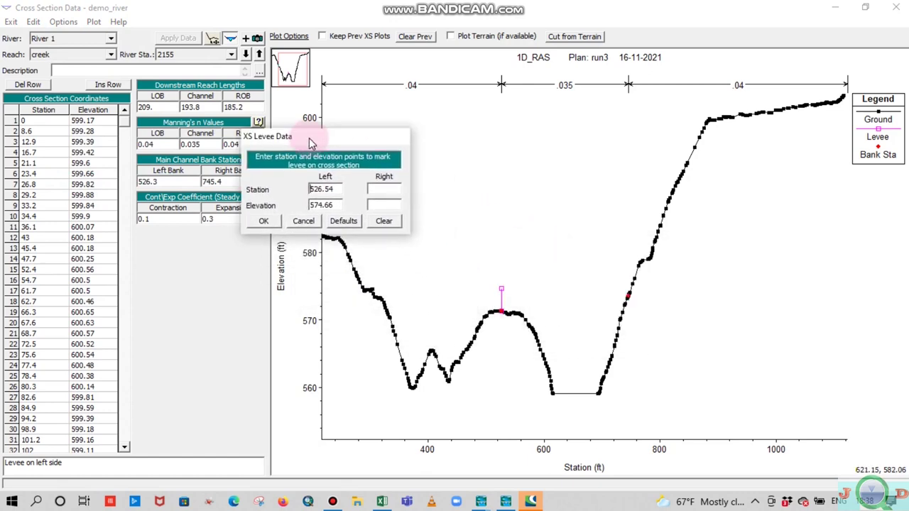
click(338, 190)
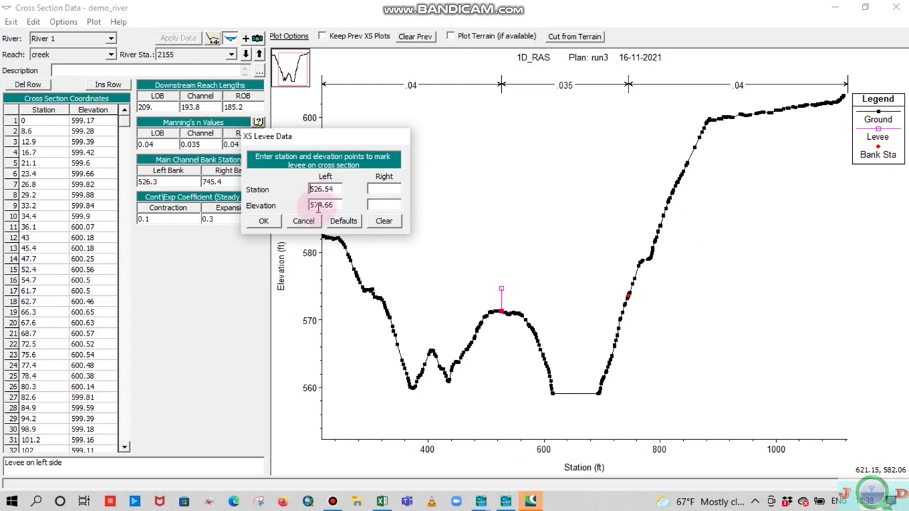
click(331, 206)
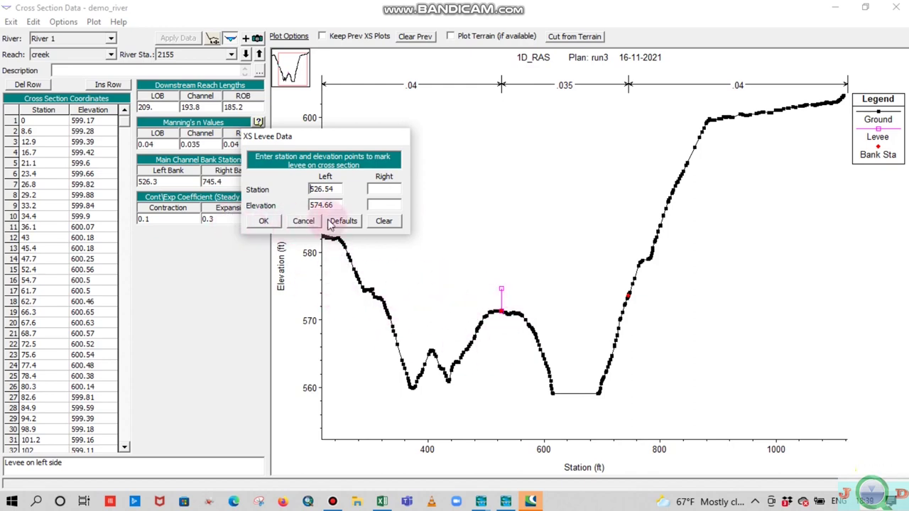
click(265, 221)
Step downstream through cross sections 1961, 1830, 1679 and 1431 to examine their levees, highlighting the levee on 1431.
click(245, 55)
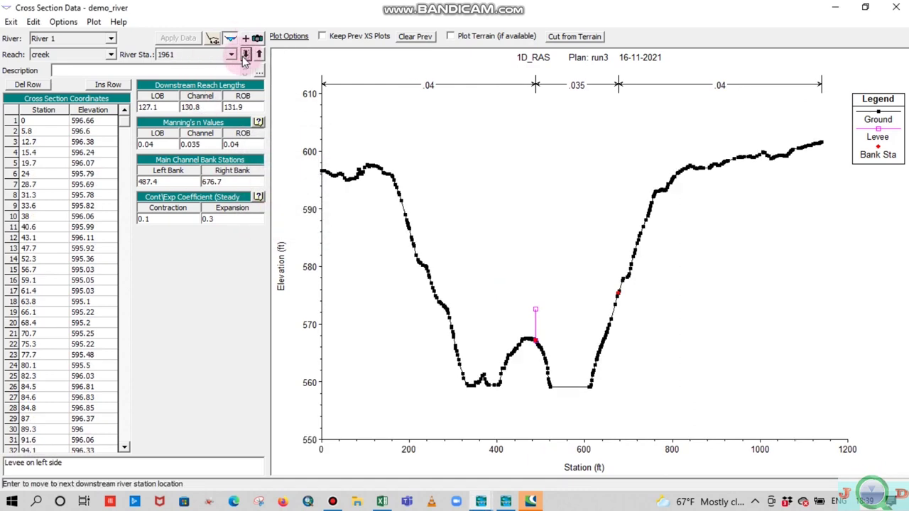
click(245, 55)
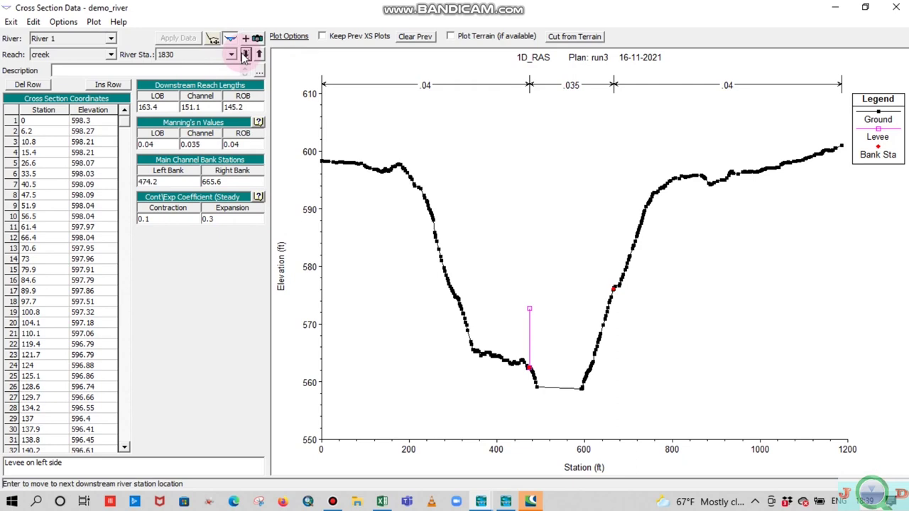
click(245, 54)
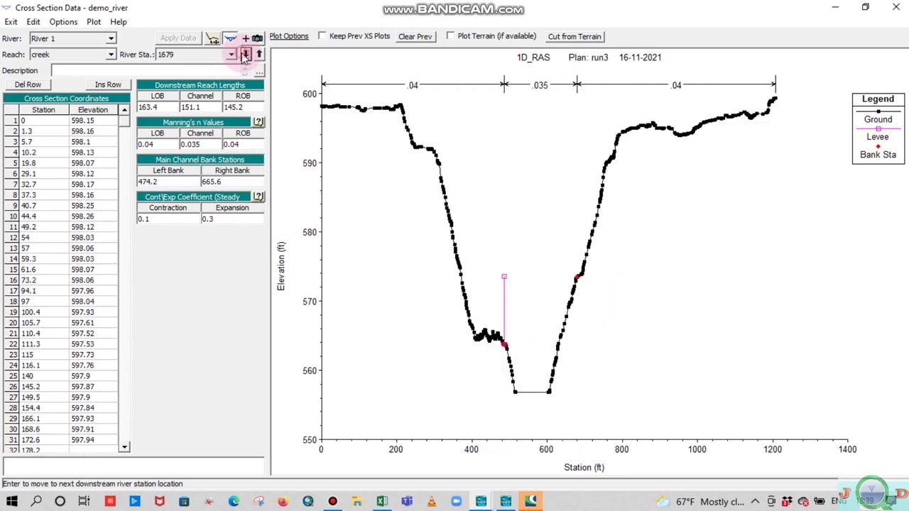
click(245, 55)
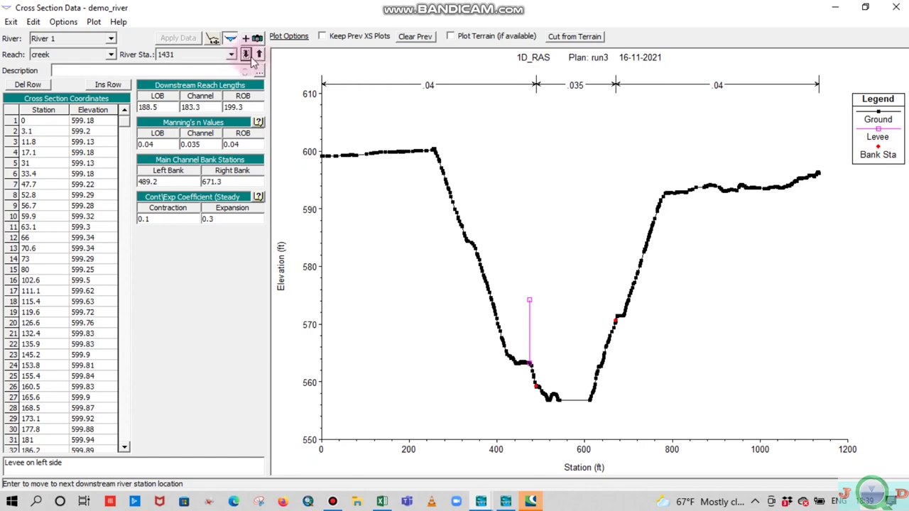
click(871, 138)
click(514, 331)
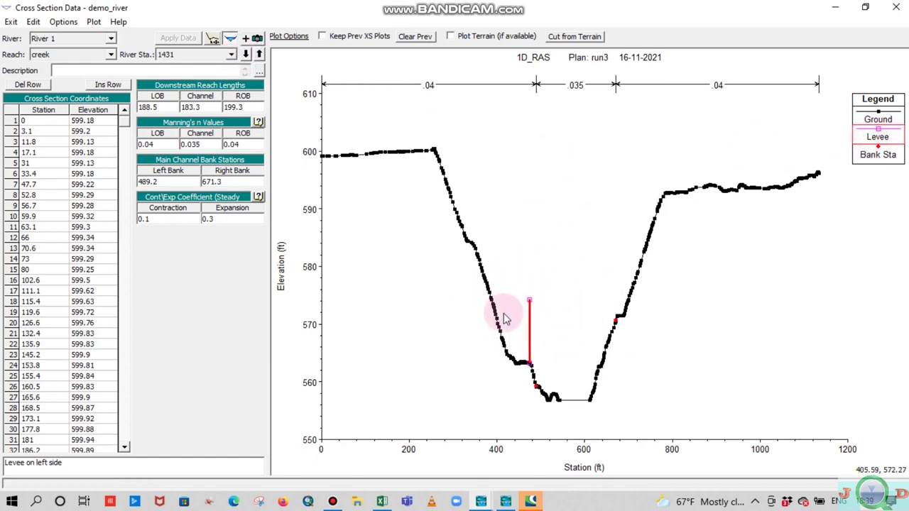
click(186, 84)
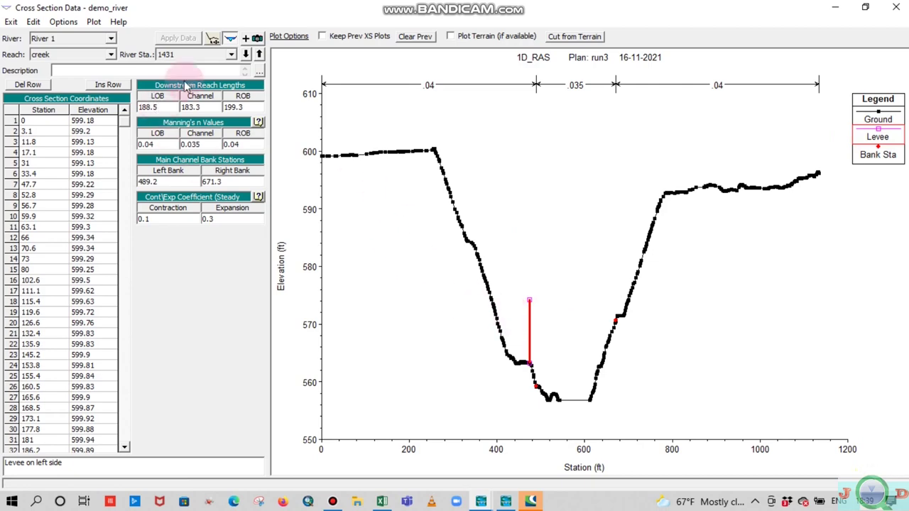
Return to the geometry view at full extent, save the geometry data and minimize the geometry editor.
click(832, 6)
click(364, 102)
right_click(487, 217)
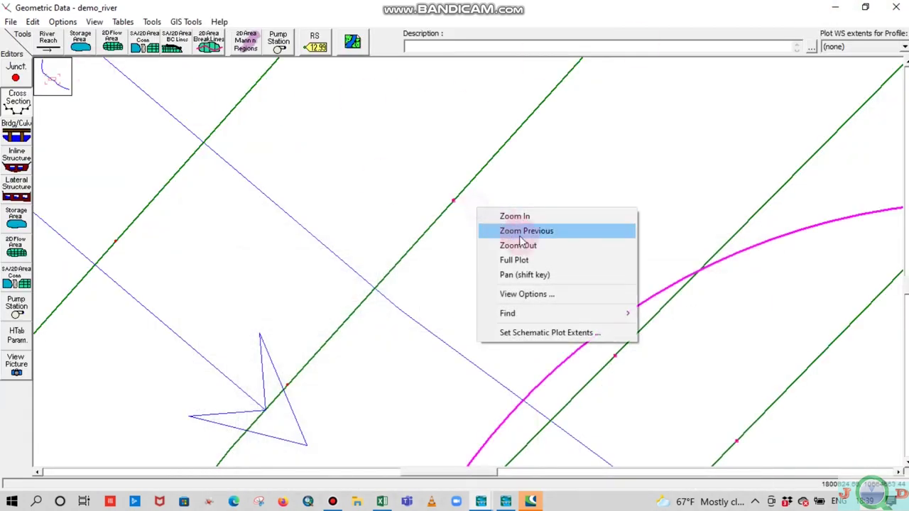
click(517, 259)
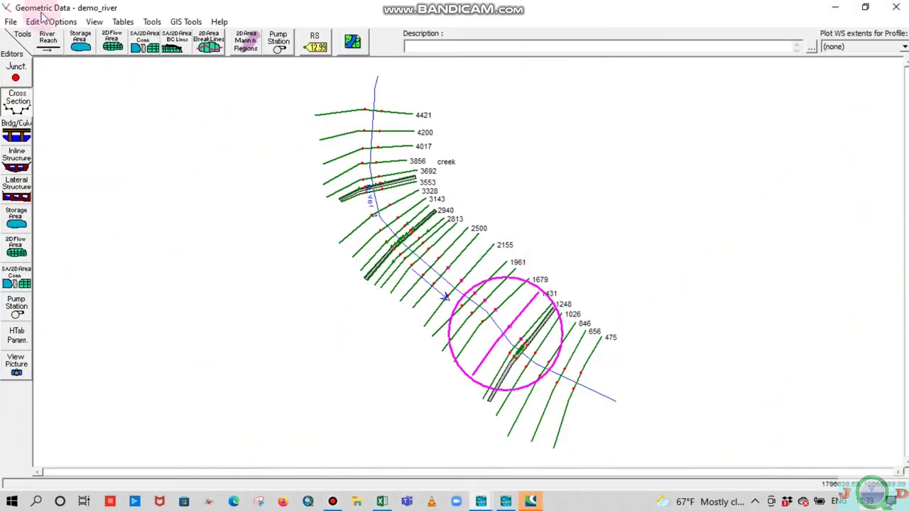
click(11, 22)
click(43, 66)
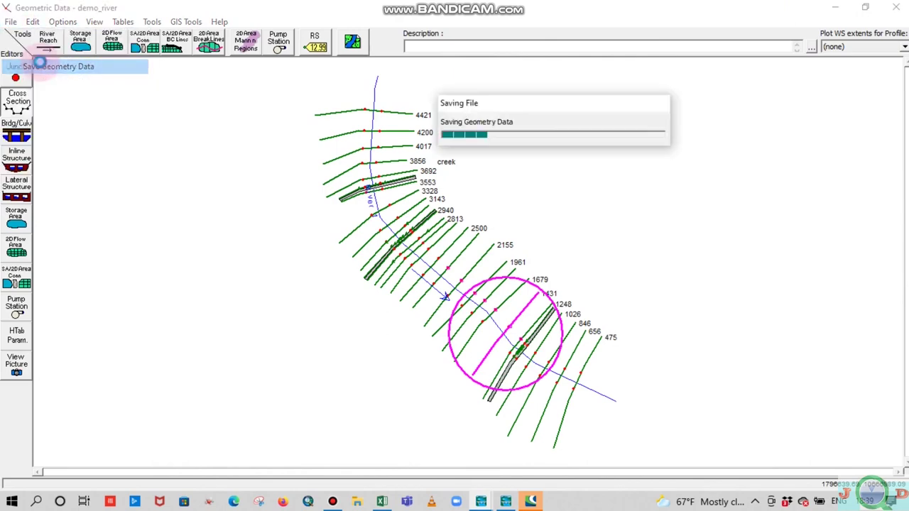
click(835, 7)
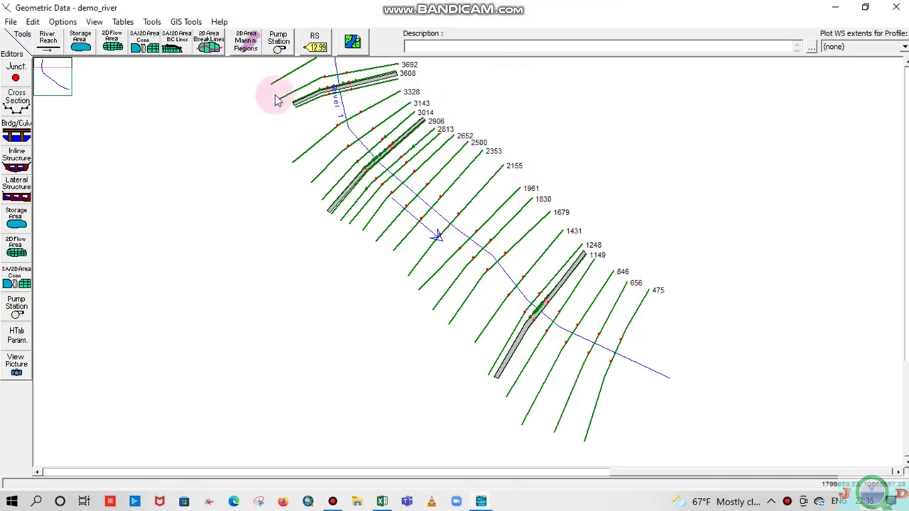
Open the levee table for all cross sections and copy the left bank stations and dyke elevations (K4:L12) from the Excel sheet.
click(129, 23)
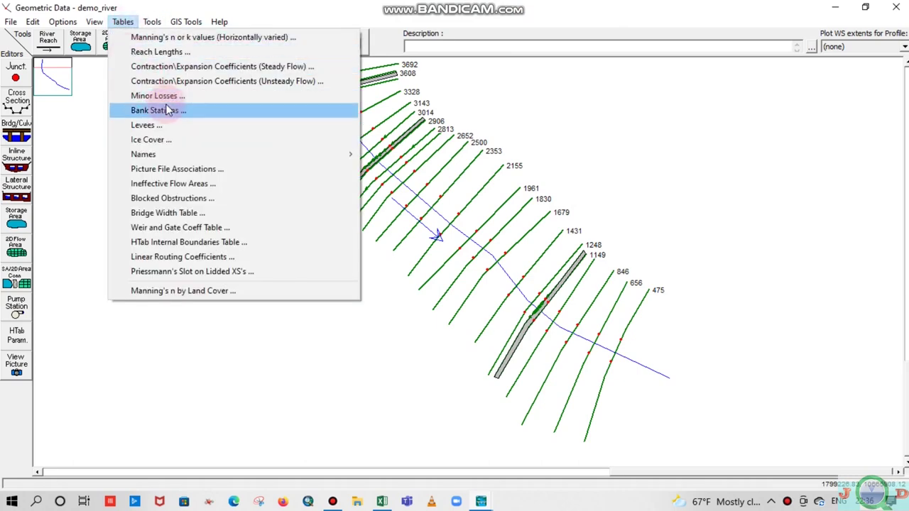
click(180, 125)
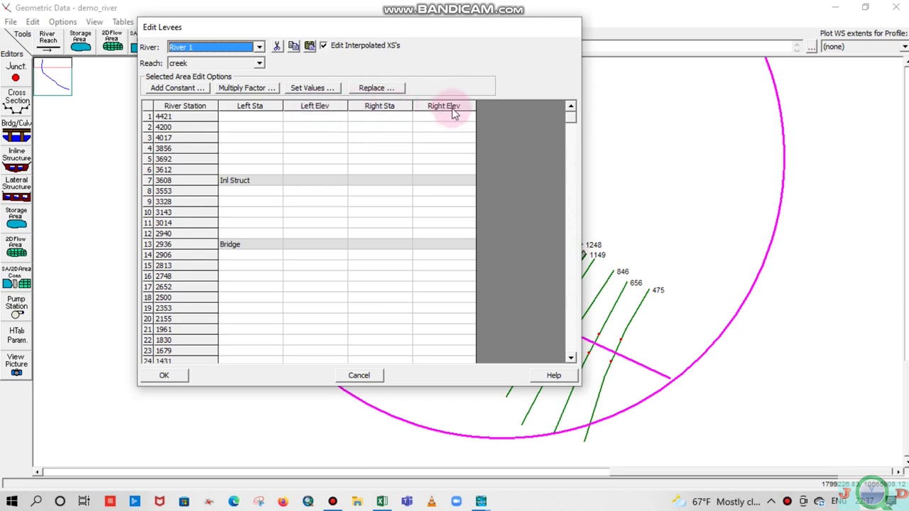
click(383, 501)
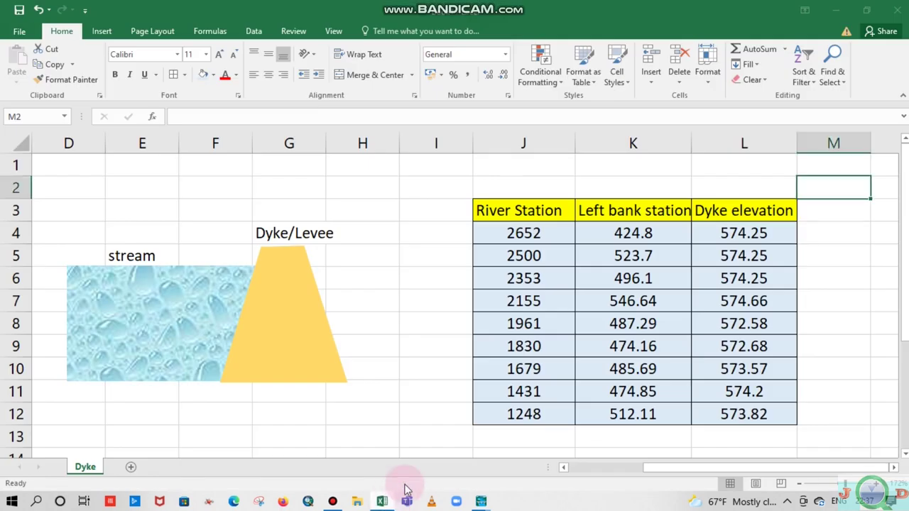
click(510, 234)
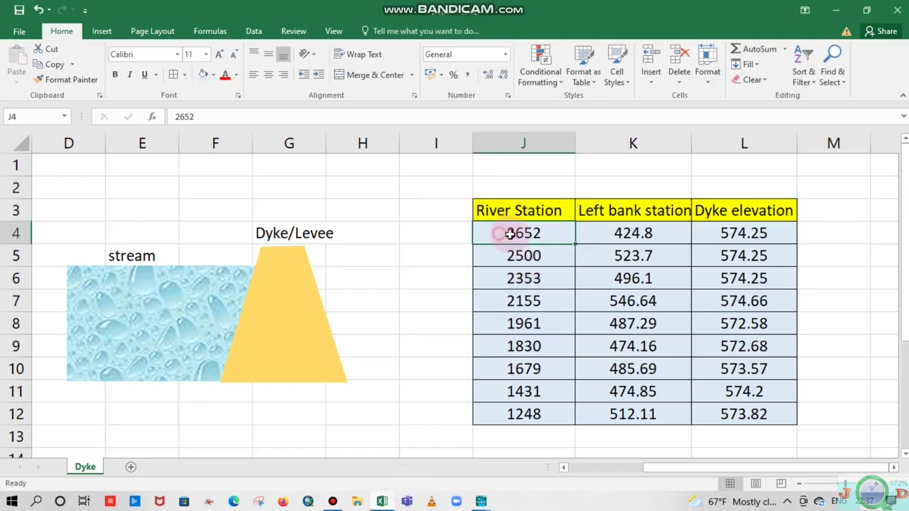
drag(510, 234, 542, 248)
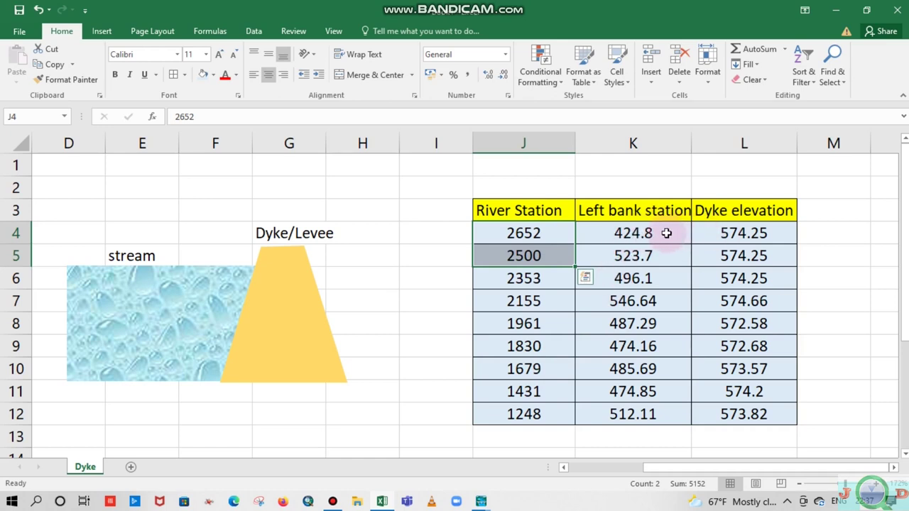
drag(642, 233, 738, 409)
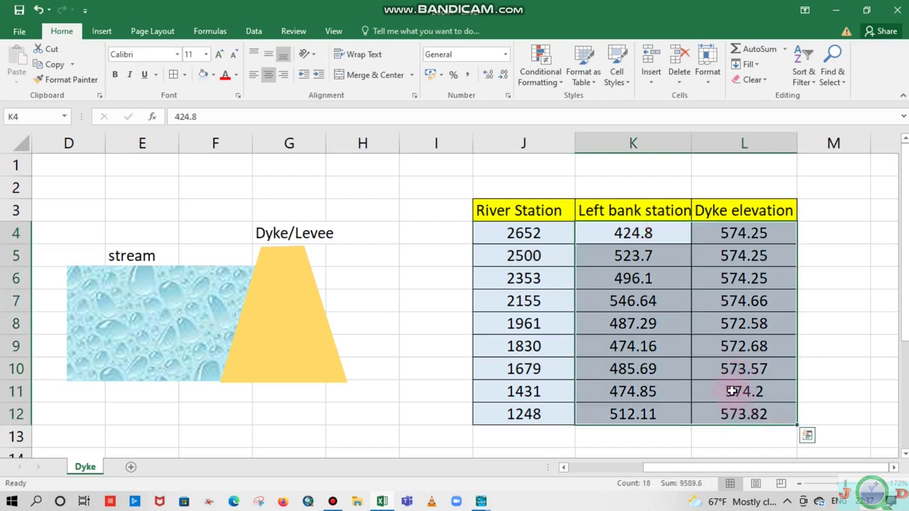
key(ctrl+c)
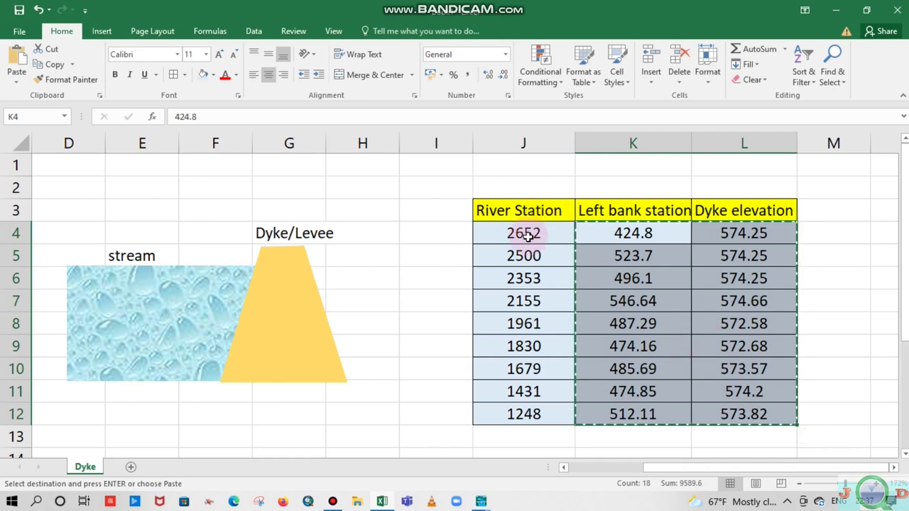
Paste the copied values as left levee stations and elevations for river stations 2652 to 1248 in HEC-RAS and accept the table.
mouse_move(481, 502)
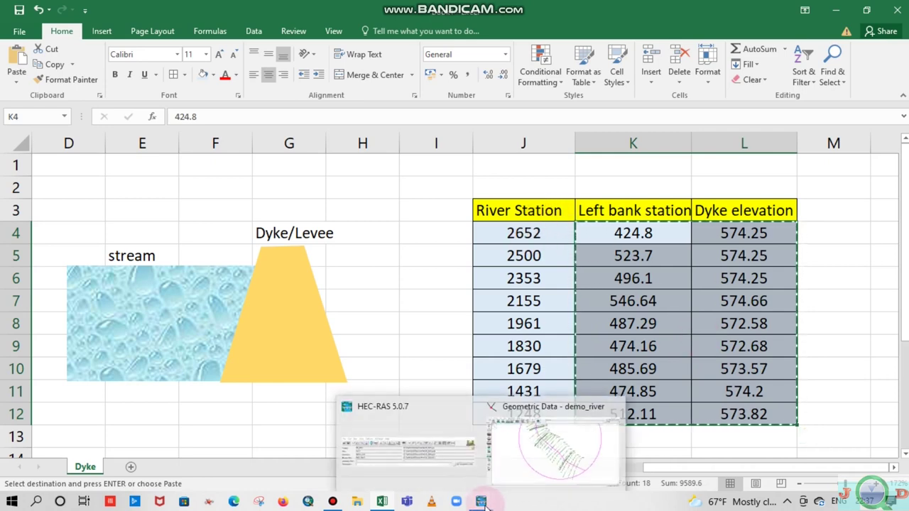
click(523, 435)
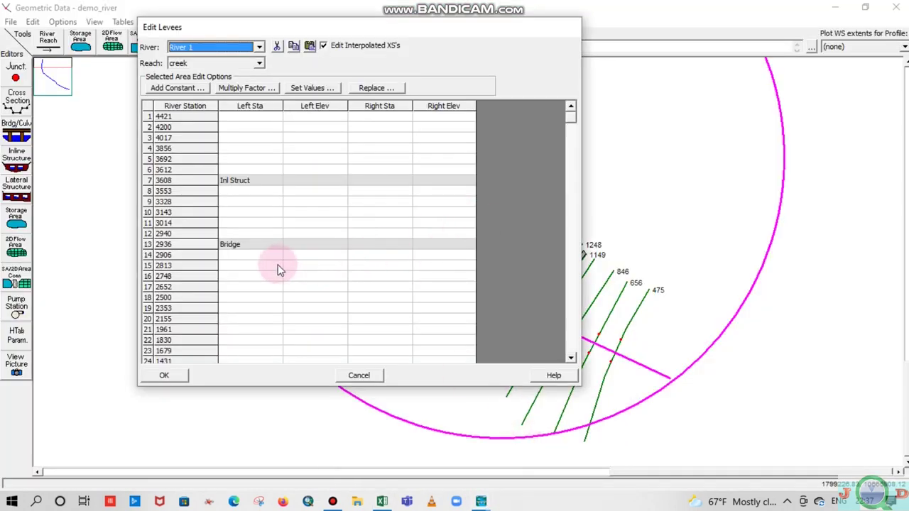
drag(243, 286, 432, 291)
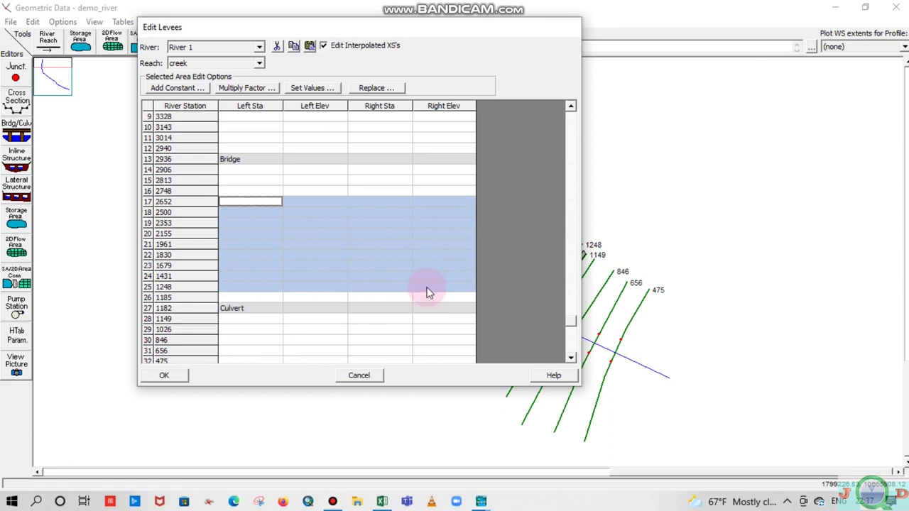
key(ctrl+v)
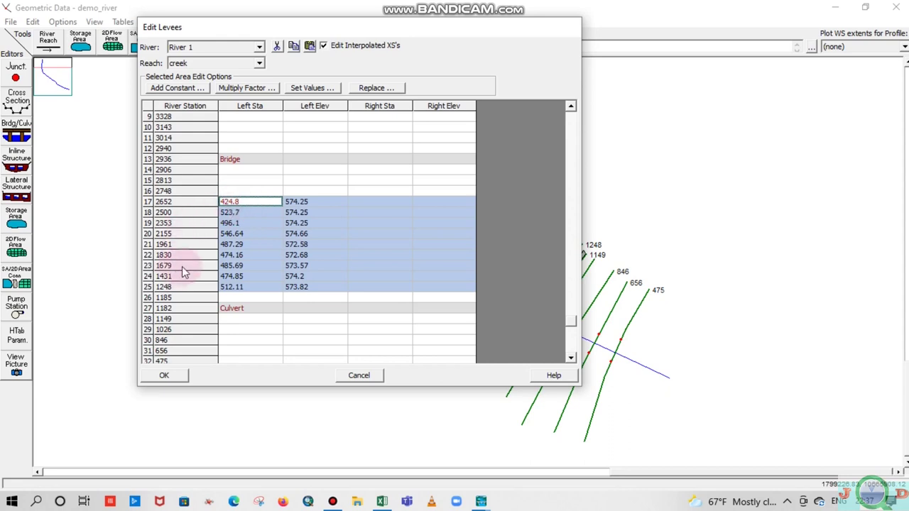
click(179, 378)
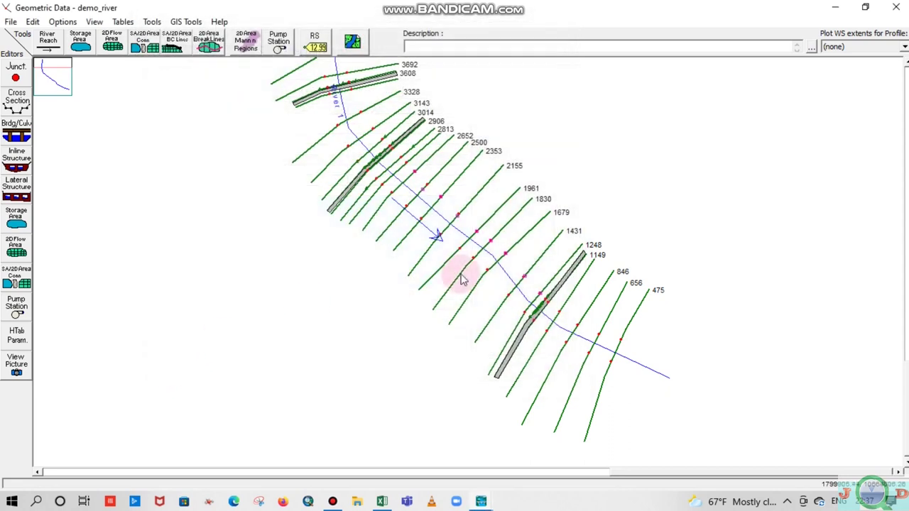
Examine the levee markers around cross section 2155 in the geometry view and open its cross section data full screen.
scroll(472, 215, up, 2)
scroll(431, 223, up, 1)
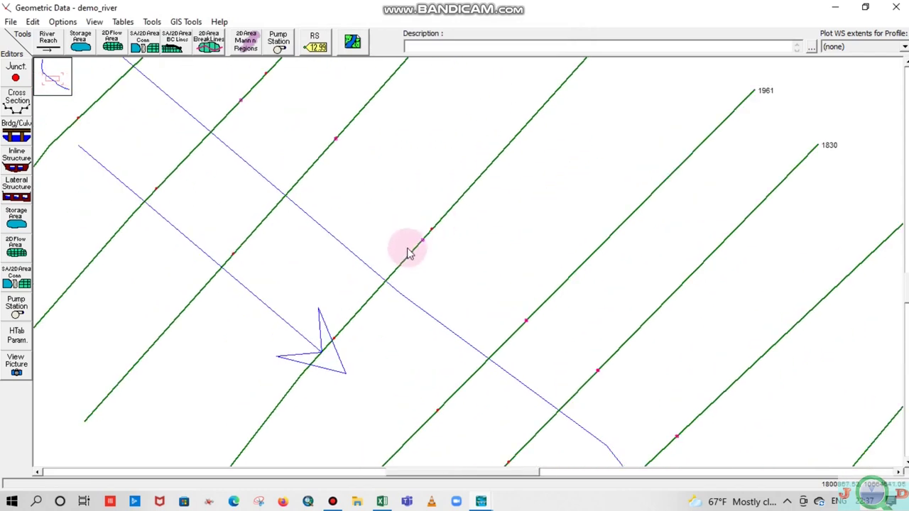
scroll(426, 237, up, 2)
scroll(426, 245, up, 2)
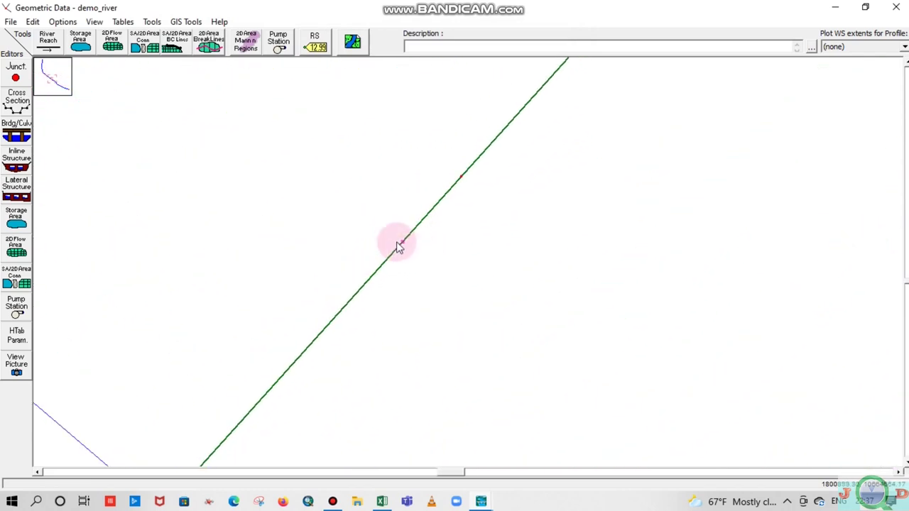
scroll(398, 243, down, 3)
scroll(398, 244, down, 2)
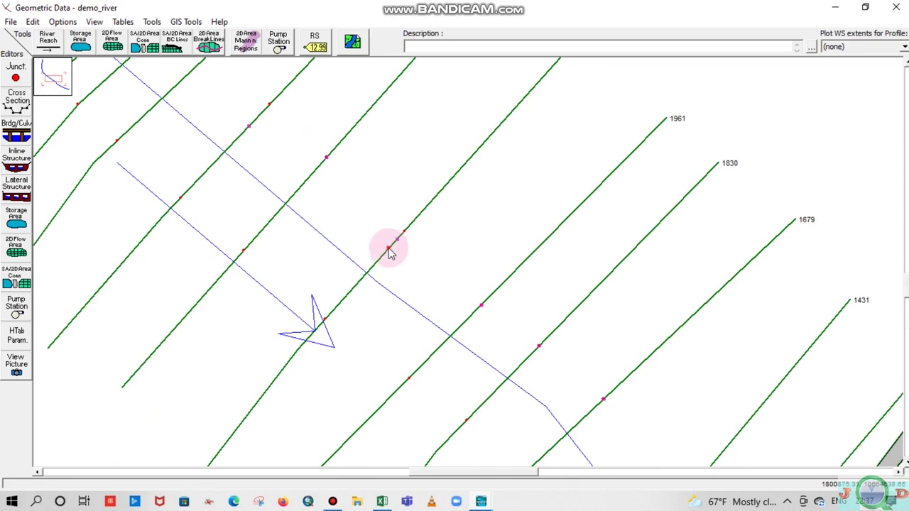
click(390, 252)
click(434, 273)
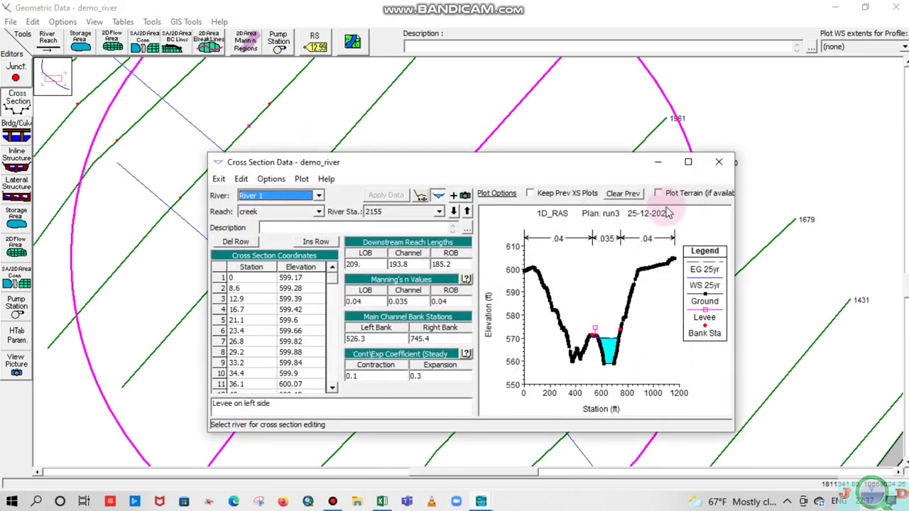
click(687, 162)
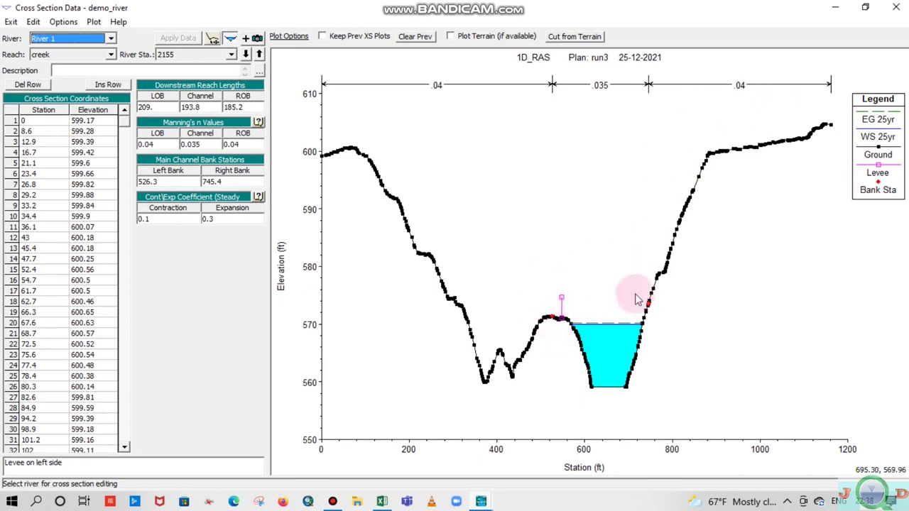
Review the left levee's station and elevation for cross section 2155, accept the dialog and close the cross section editor.
click(63, 22)
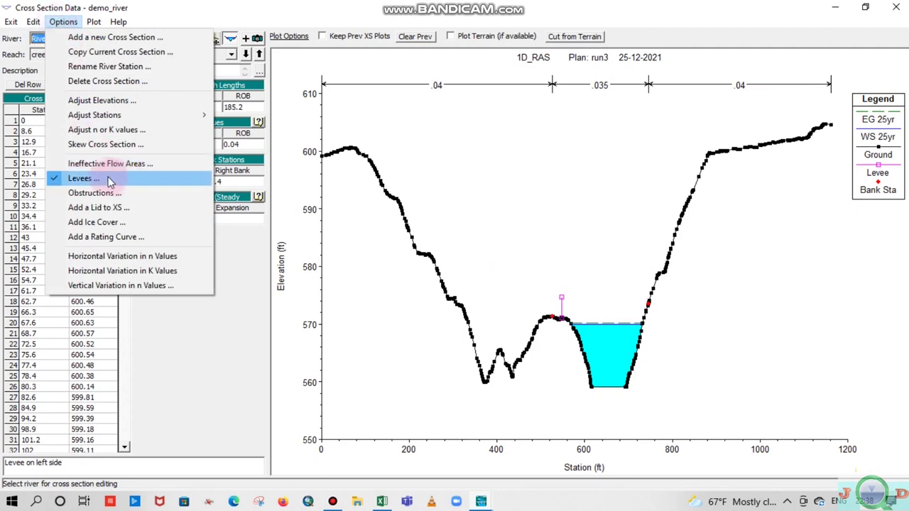
click(111, 180)
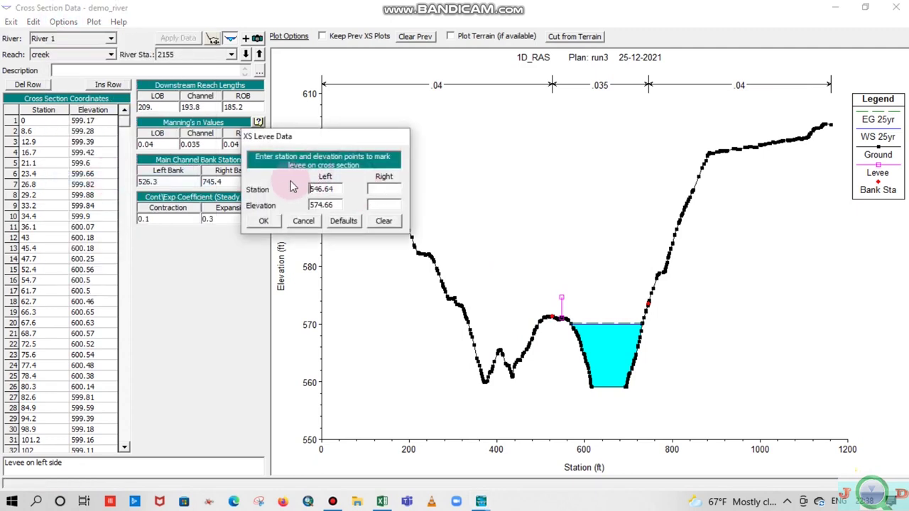
click(335, 188)
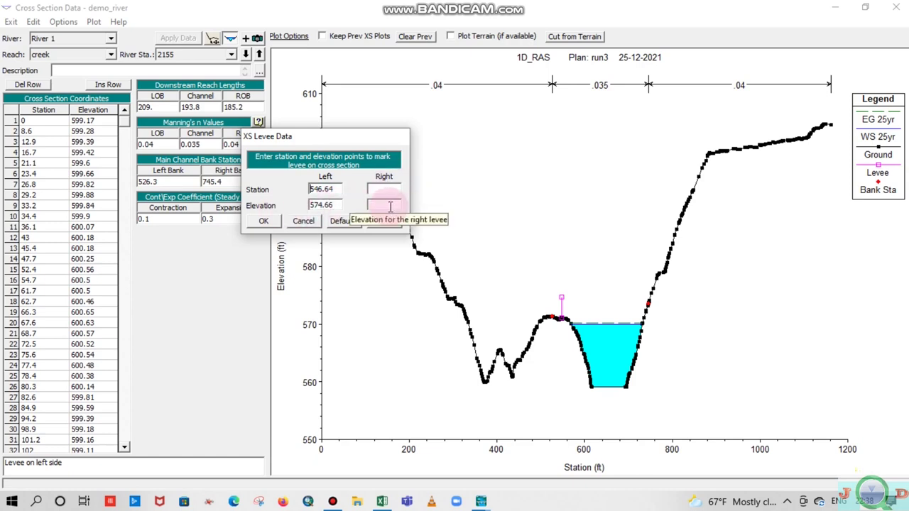
click(262, 222)
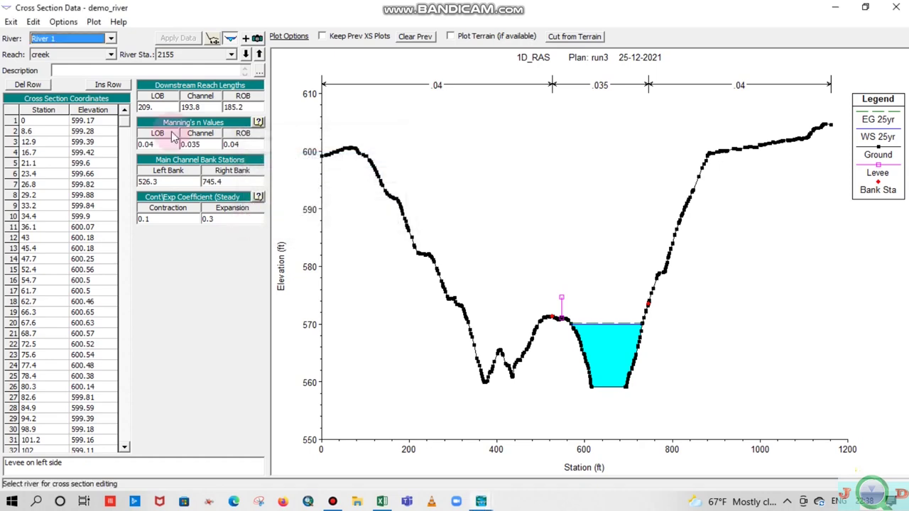
click(896, 7)
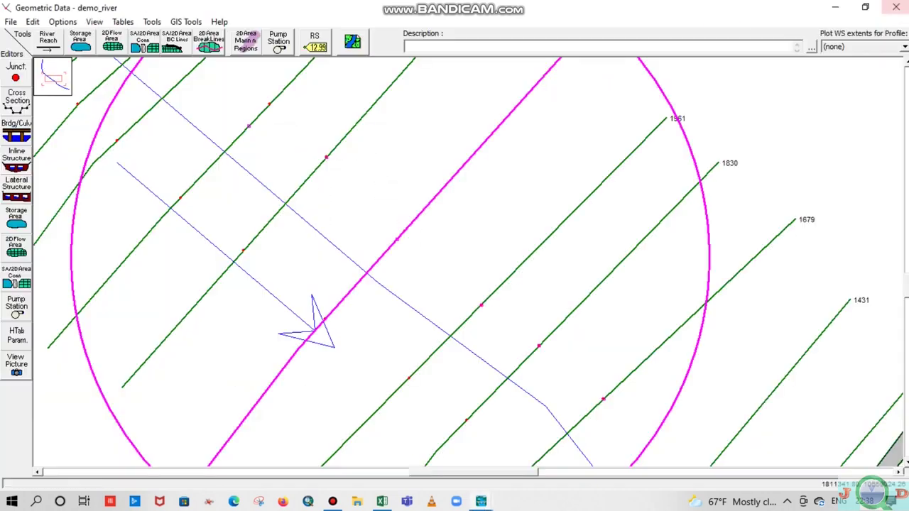
Save the geometry data with the added levees and minimize the geometry editor.
scroll(457, 249, down, 2)
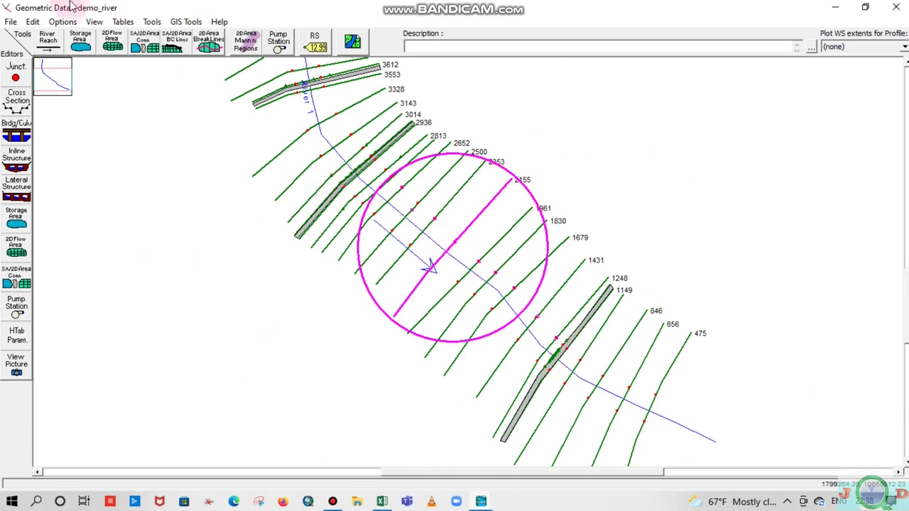
click(11, 22)
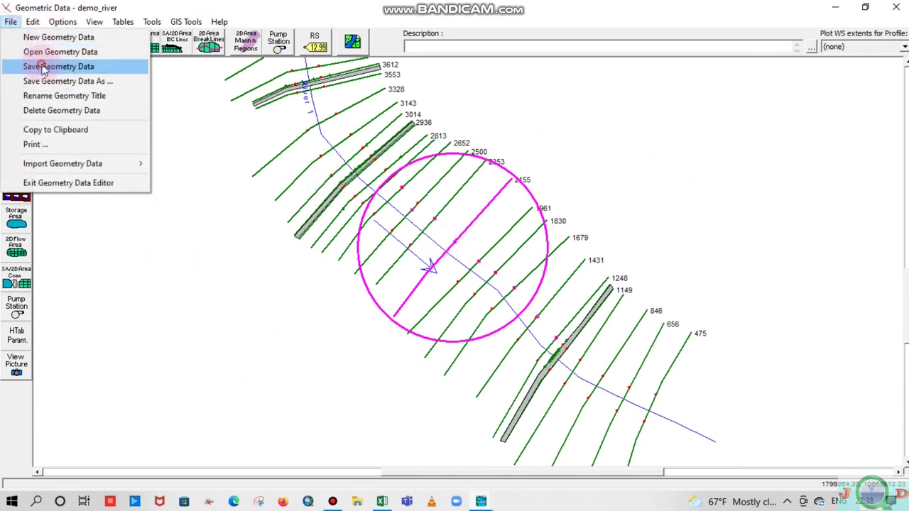
click(44, 67)
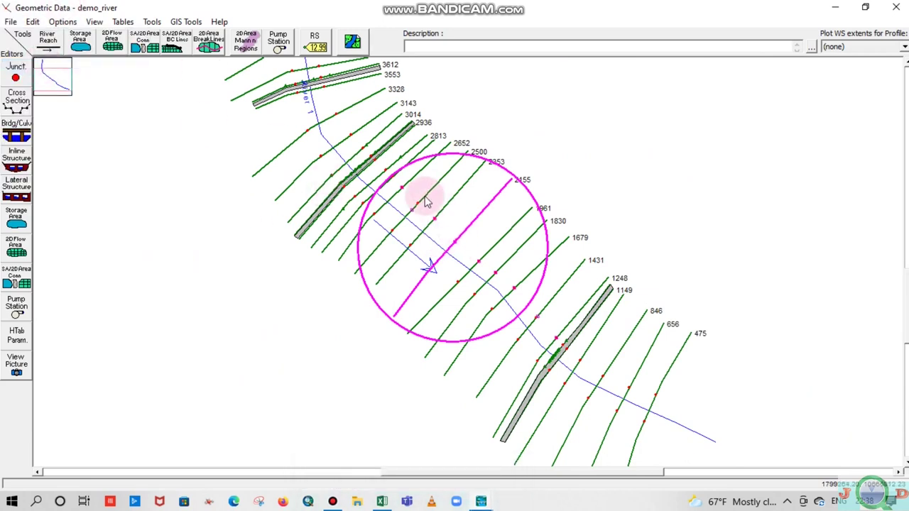
click(10, 22)
click(70, 67)
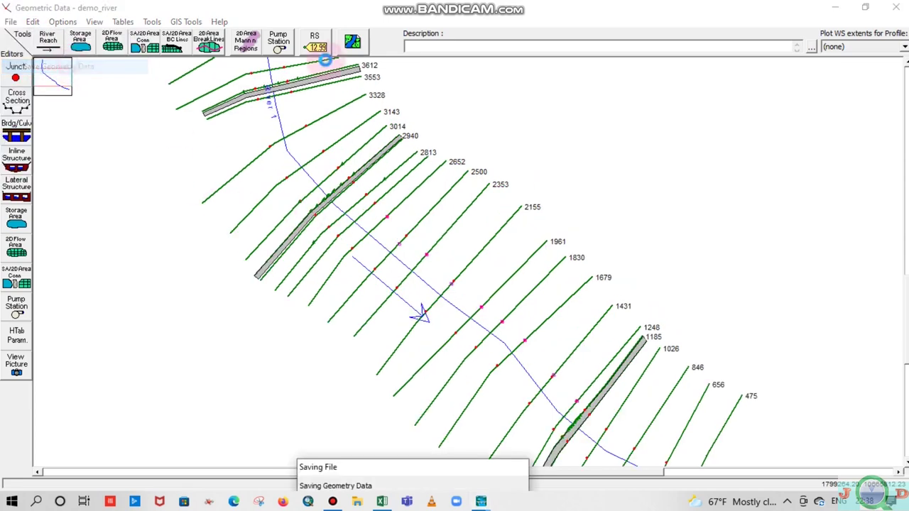
click(833, 10)
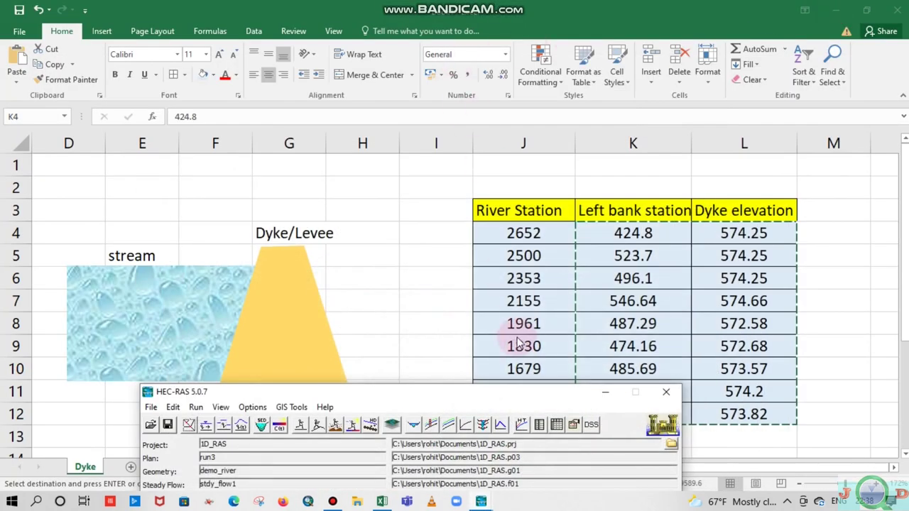
Open the steady flow data stdy_flow1 full screen and bring up its reach boundary conditions.
drag(568, 399, 622, 161)
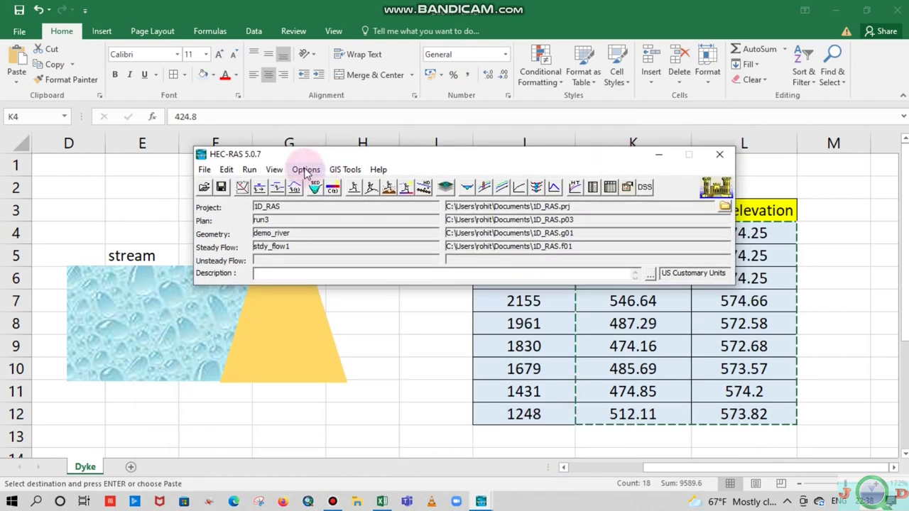
click(227, 169)
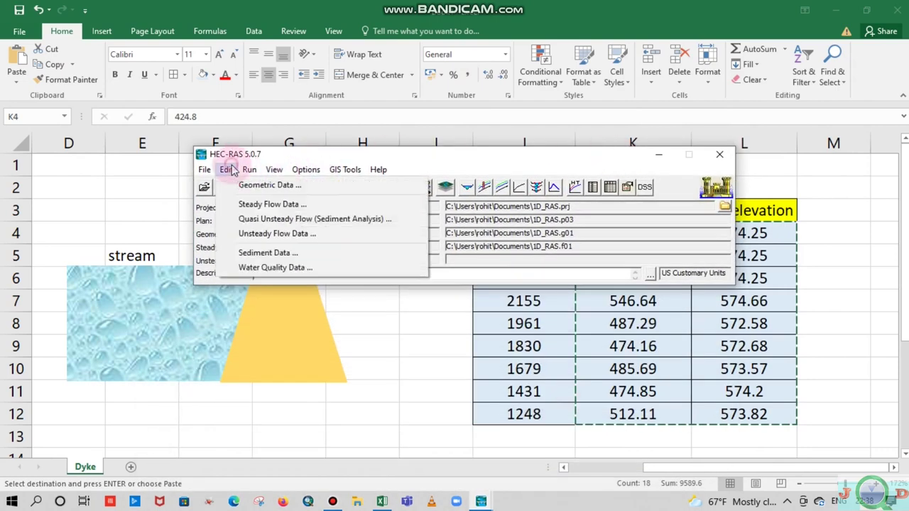
click(245, 205)
click(507, 67)
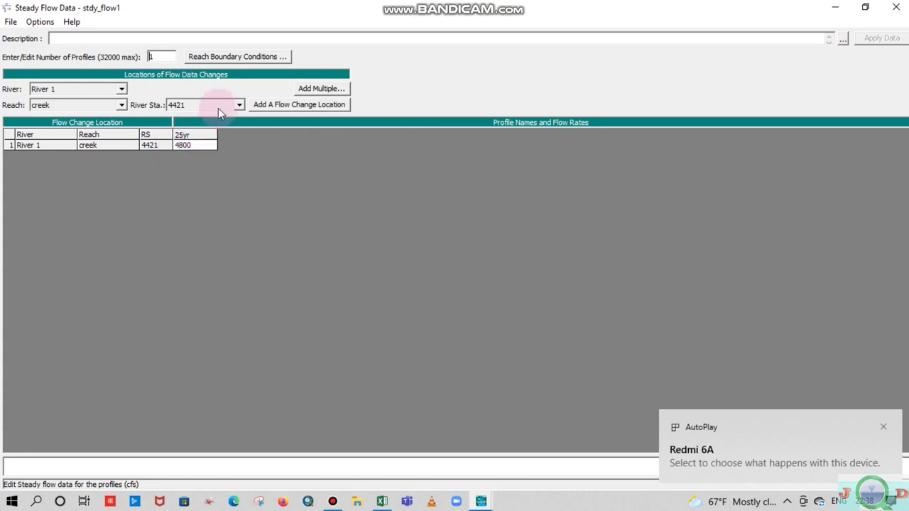
click(239, 58)
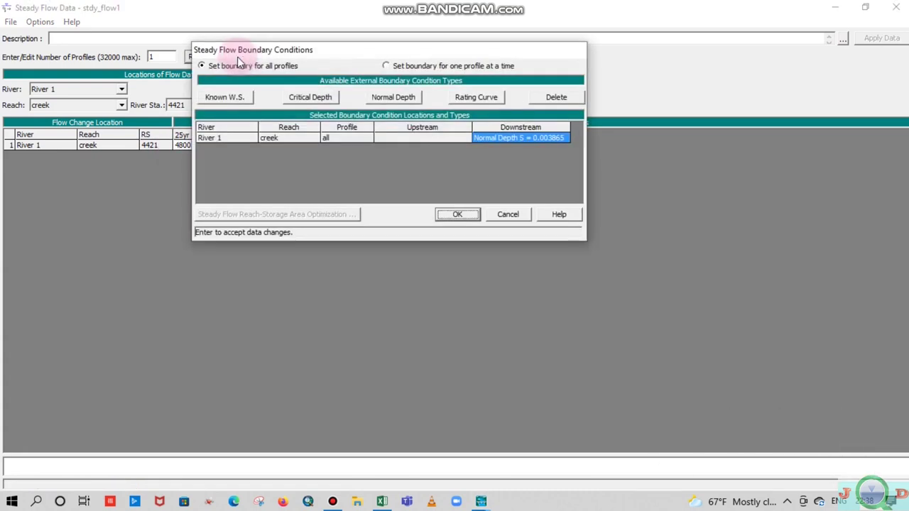
Set the upstream boundary condition of River 1, reach creek, to Critical Depth for all profiles and accept the boundary conditions.
click(407, 140)
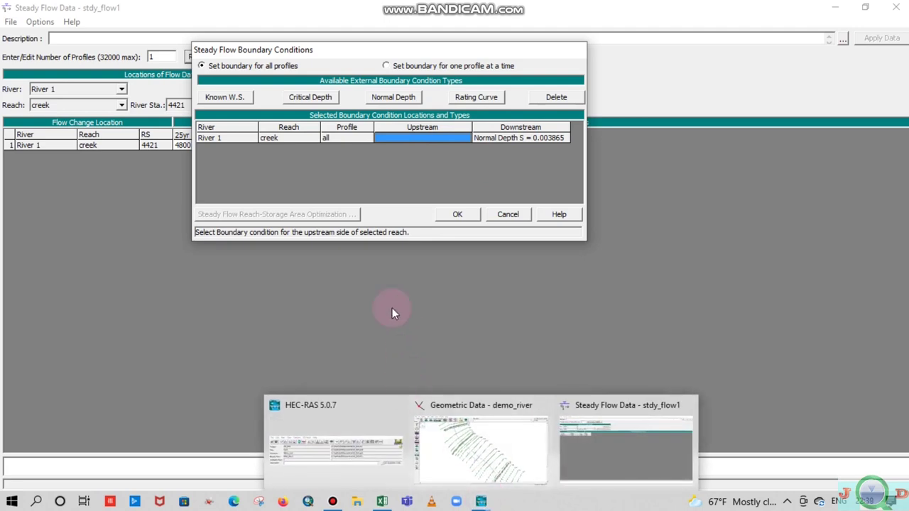
click(321, 98)
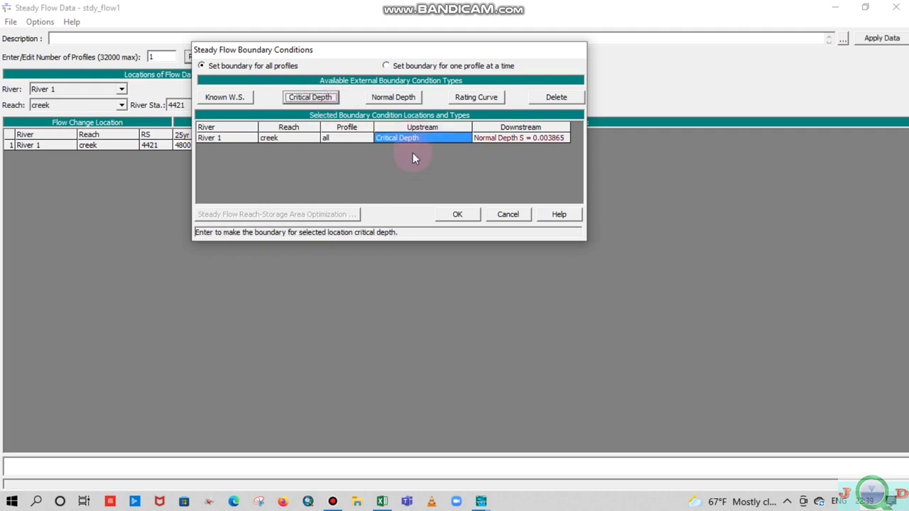
click(459, 214)
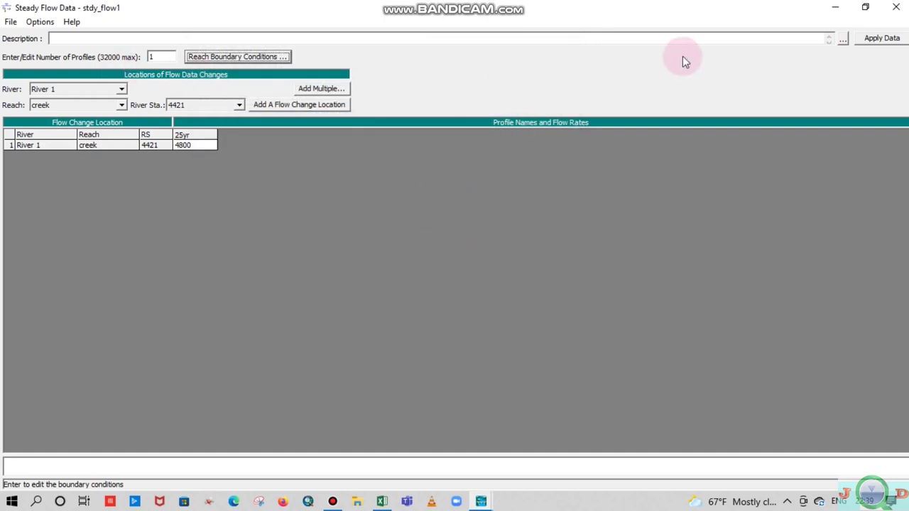
Apply and save the steady flow data, and close its editor.
click(880, 38)
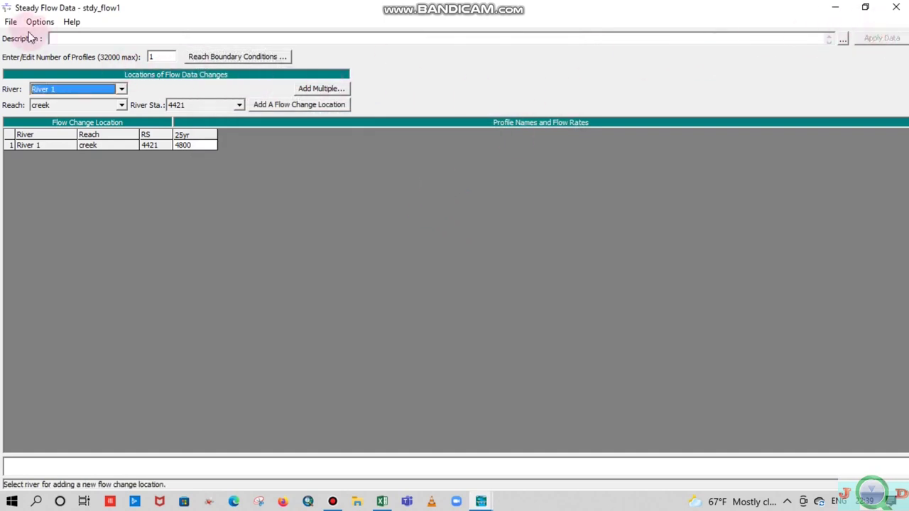
click(11, 21)
click(43, 64)
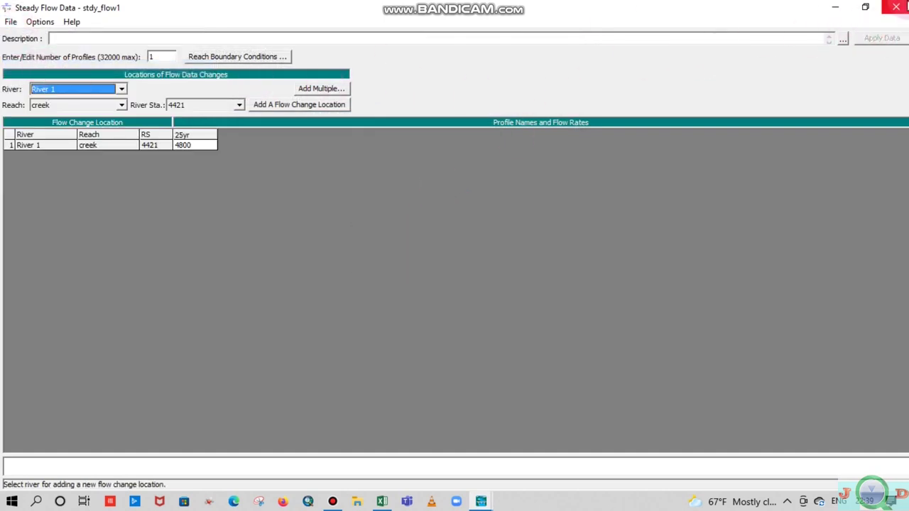
click(897, 6)
Bring the demo_river geometric data editor to the front and show it full screen.
drag(291, 160, 315, 130)
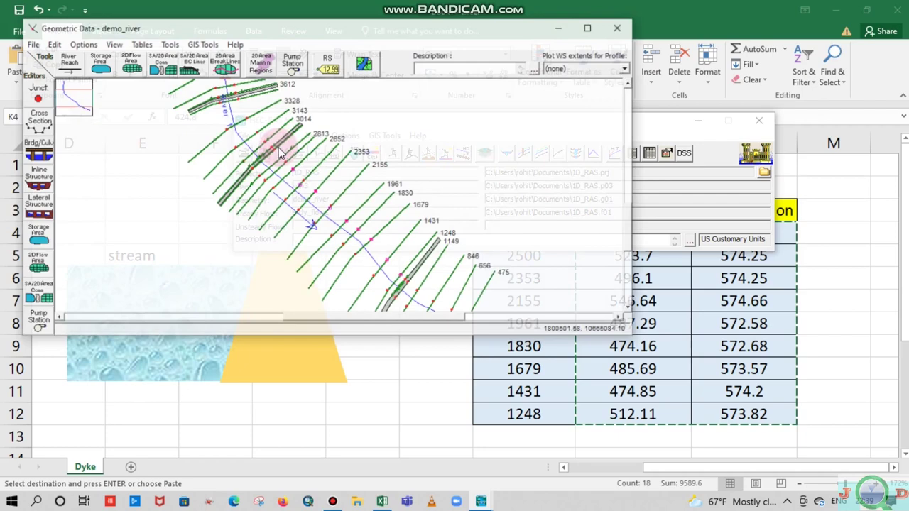
click(281, 153)
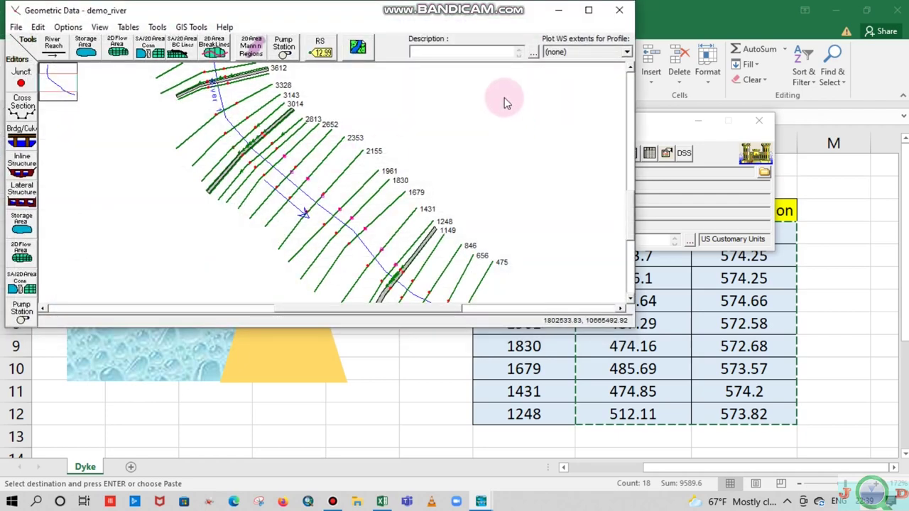
click(588, 10)
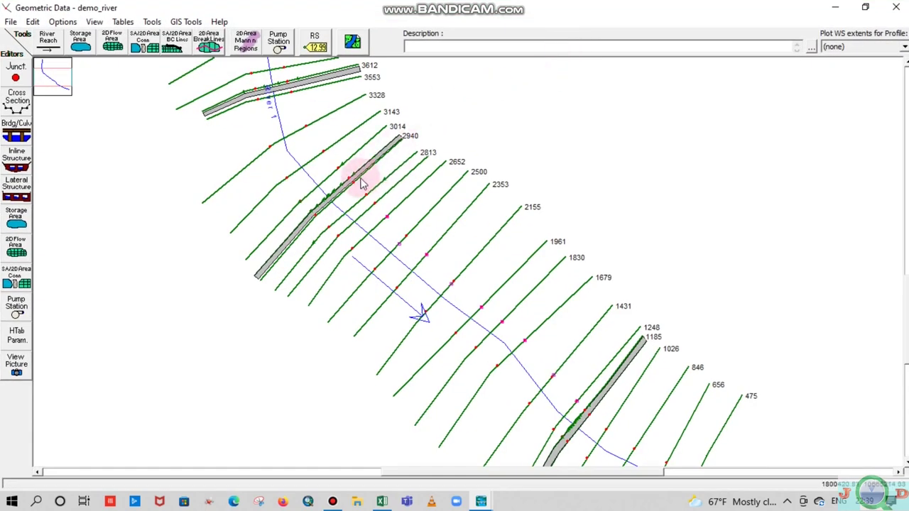
Open the cross section data of river station 3014, just upstream of the bridge near 2940, full screen.
scroll(351, 176, up, 5)
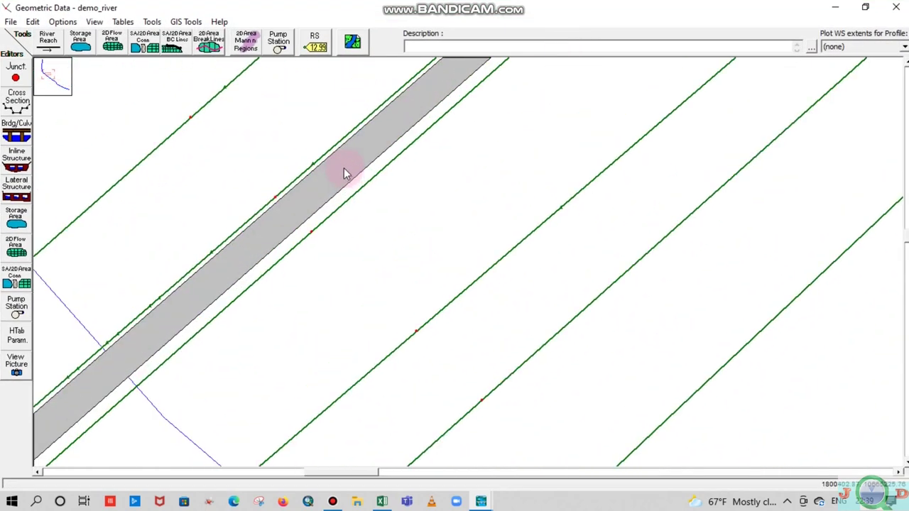
scroll(347, 173, down, 2)
scroll(703, 158, down, 1)
scroll(558, 160, down, 2)
right_click(558, 157)
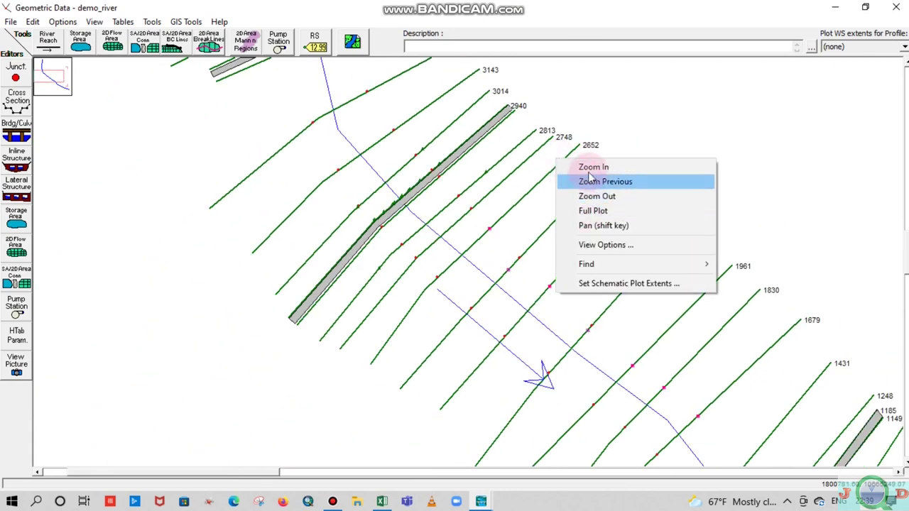
click(619, 115)
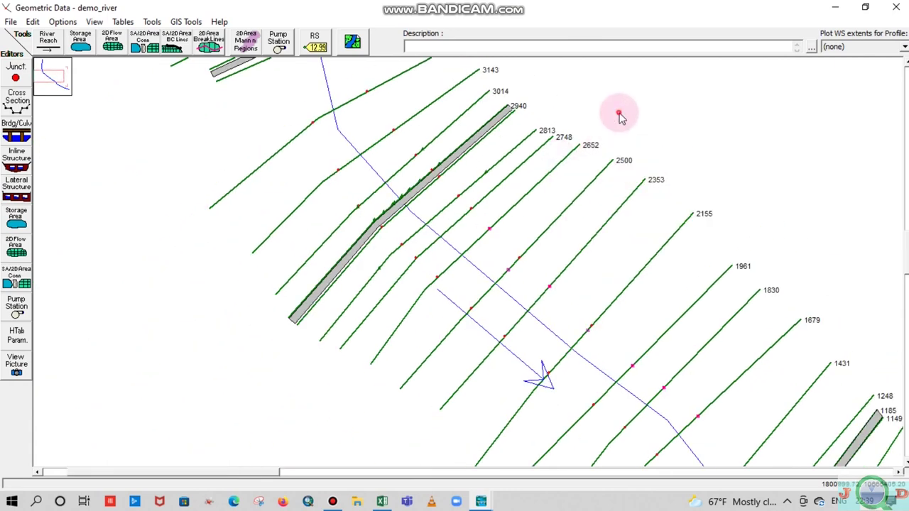
right_click(458, 124)
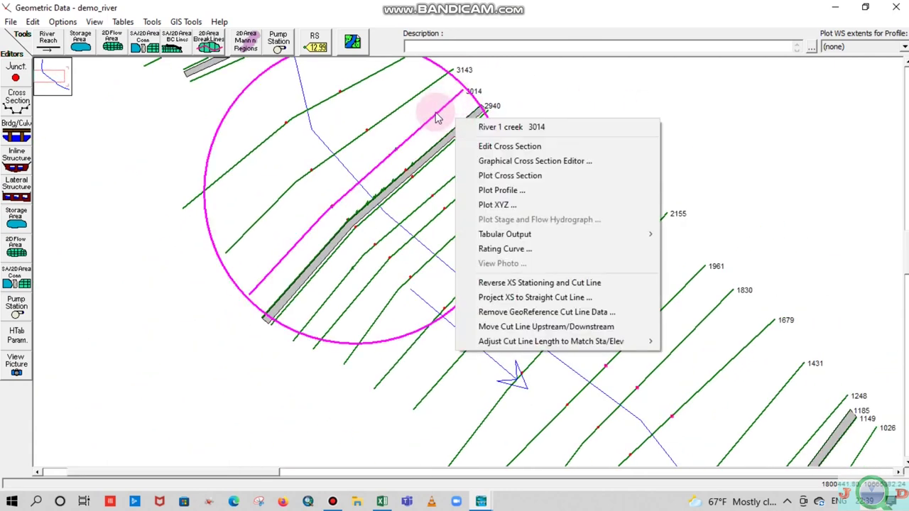
click(493, 148)
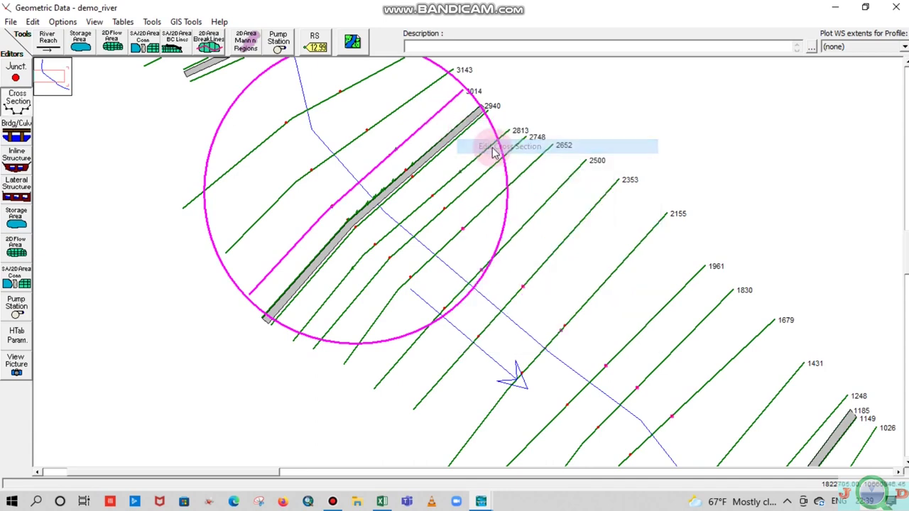
click(689, 159)
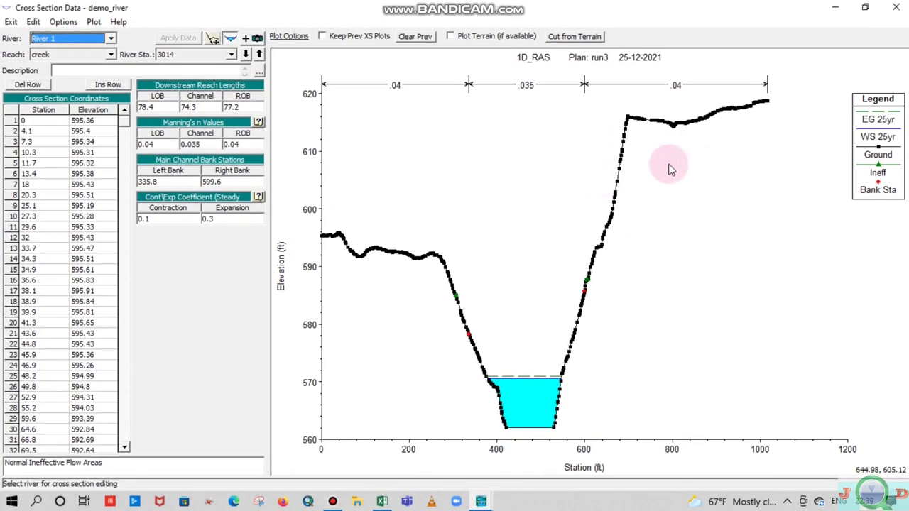
Look up the contraction and expansion coefficients for typical bridge sections in Table 3-3 of the HEC-RAS reference manual.
click(258, 197)
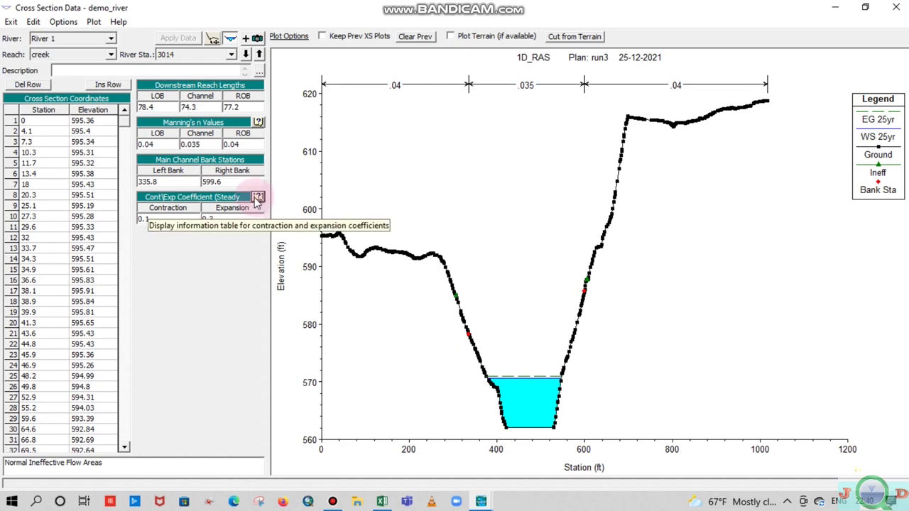
click(258, 198)
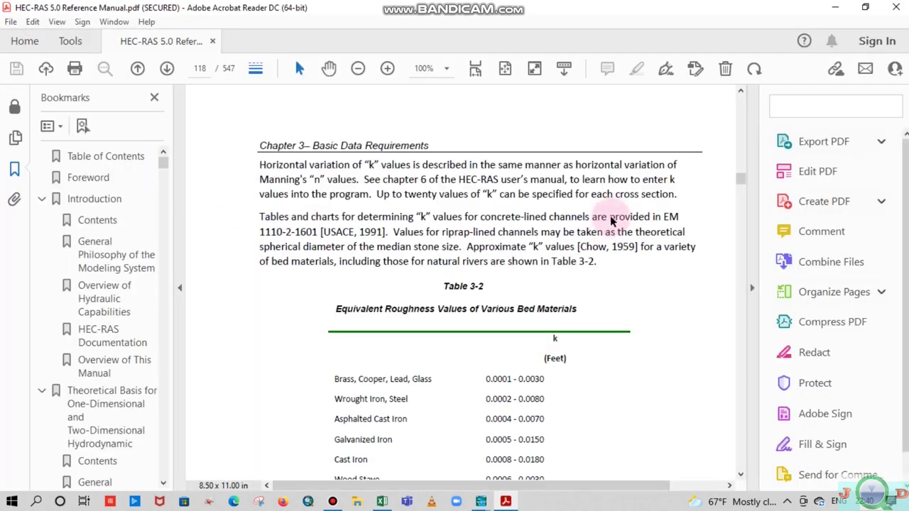
click(740, 474)
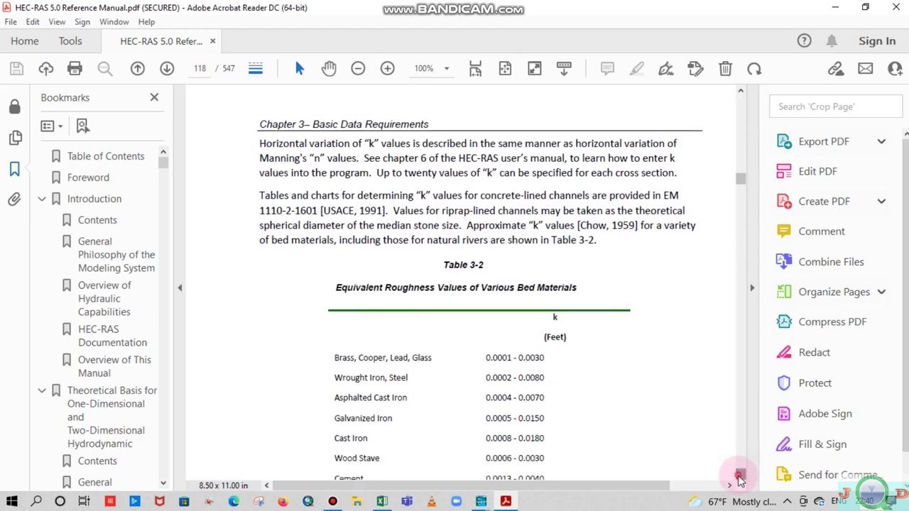
drag(740, 474, 739, 476)
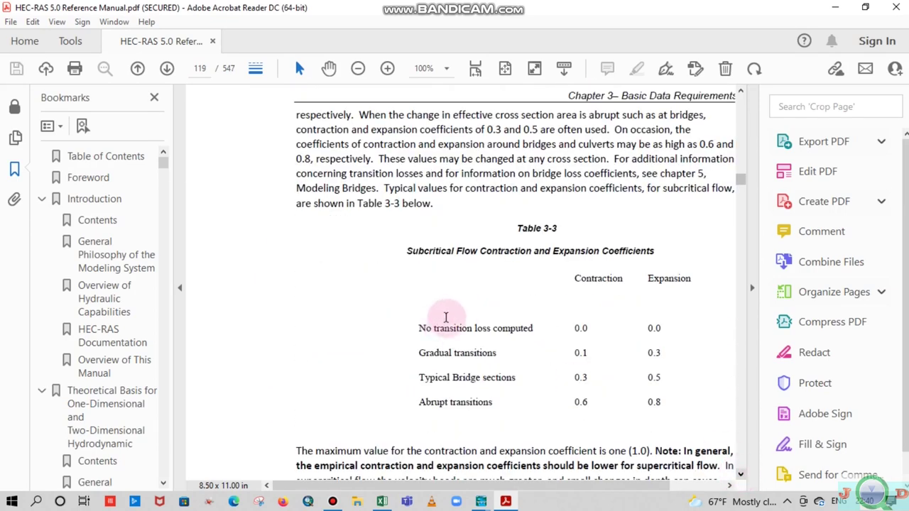
drag(412, 375, 649, 379)
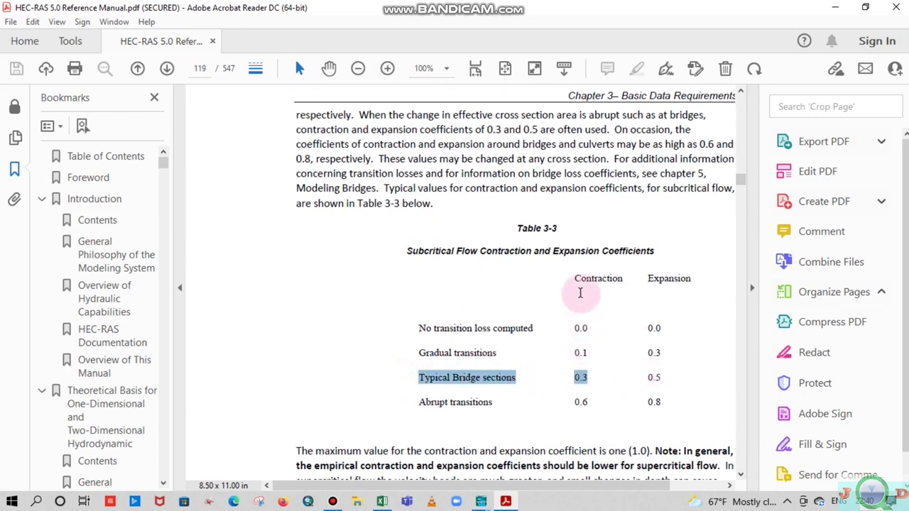
Switch back to the cross section editor, set the contraction coefficient of river station 3014 to 0.3 and apply the data.
mouse_move(483, 502)
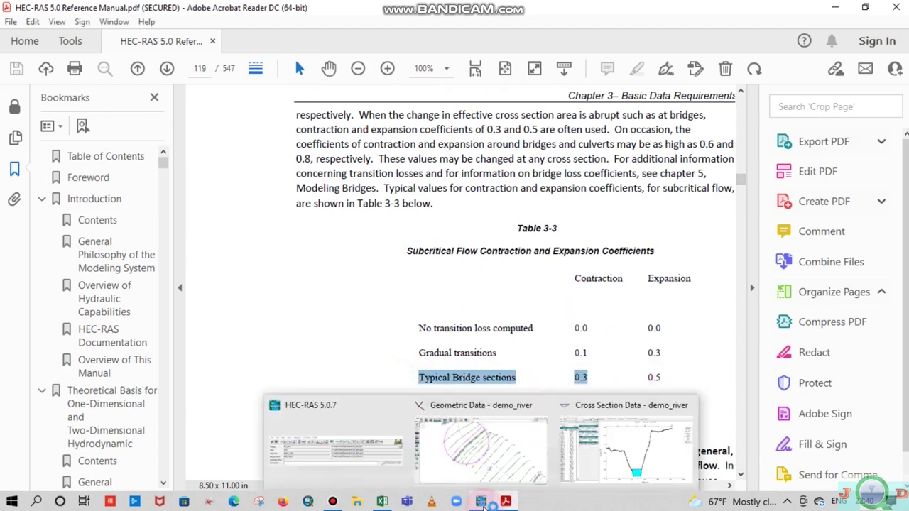
click(657, 440)
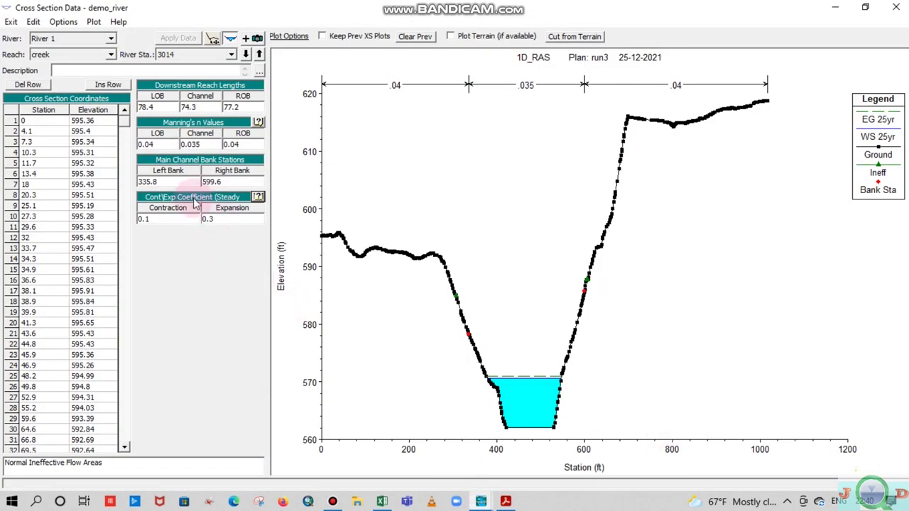
click(158, 219)
key(BackSpace)
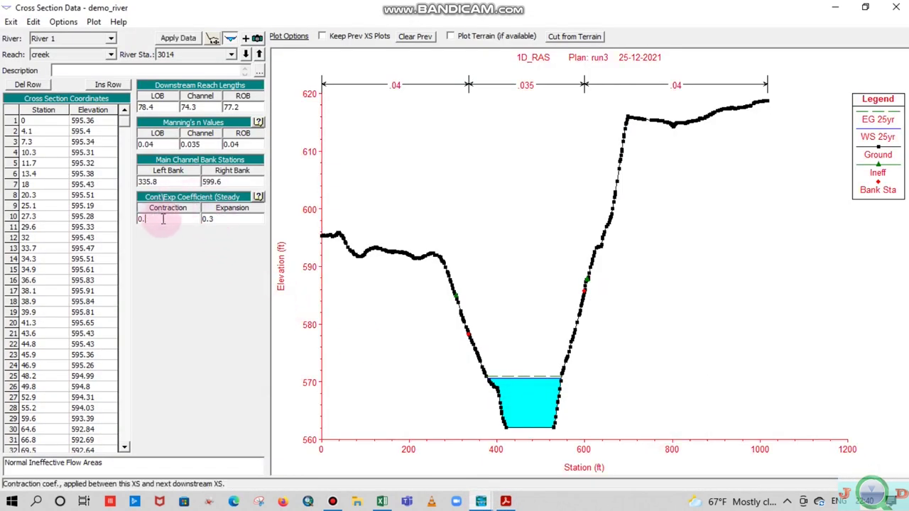
click(181, 40)
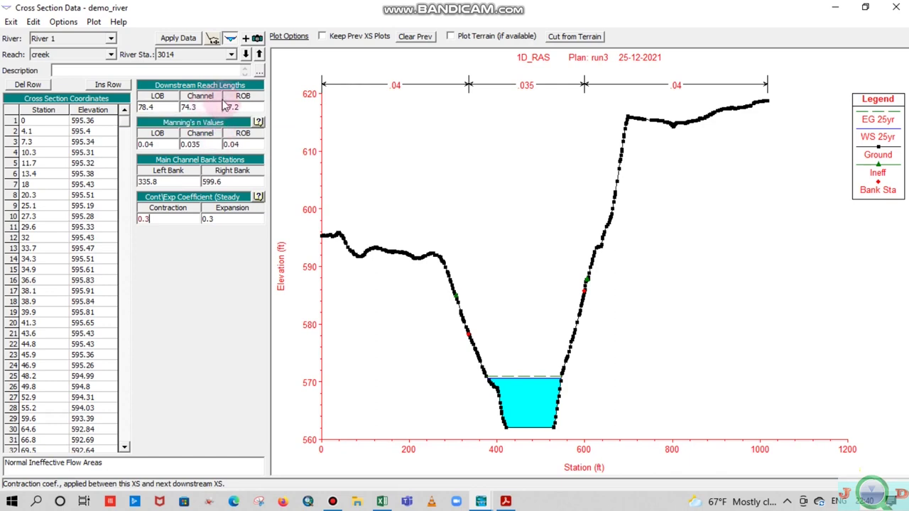
click(179, 38)
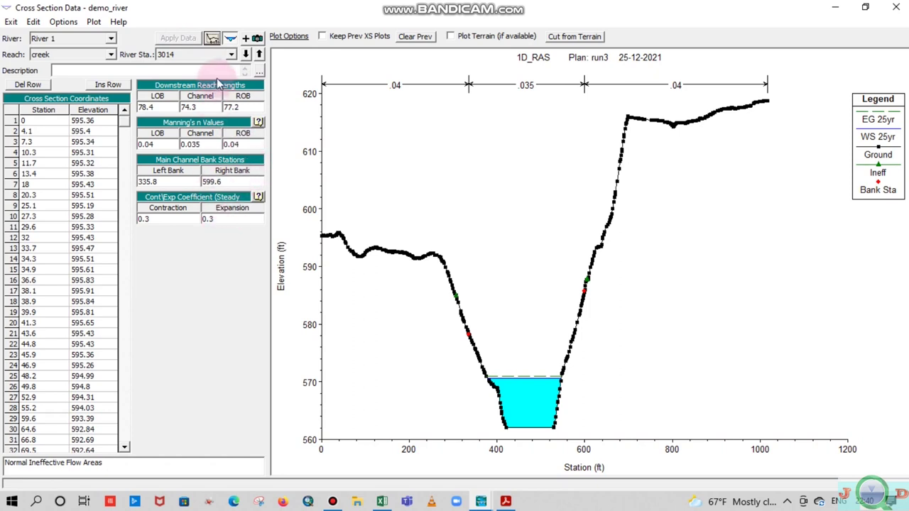
Check the contraction and expansion coefficients of the bridge upstream section 2940 and move downstream to cross section 2906.
click(245, 54)
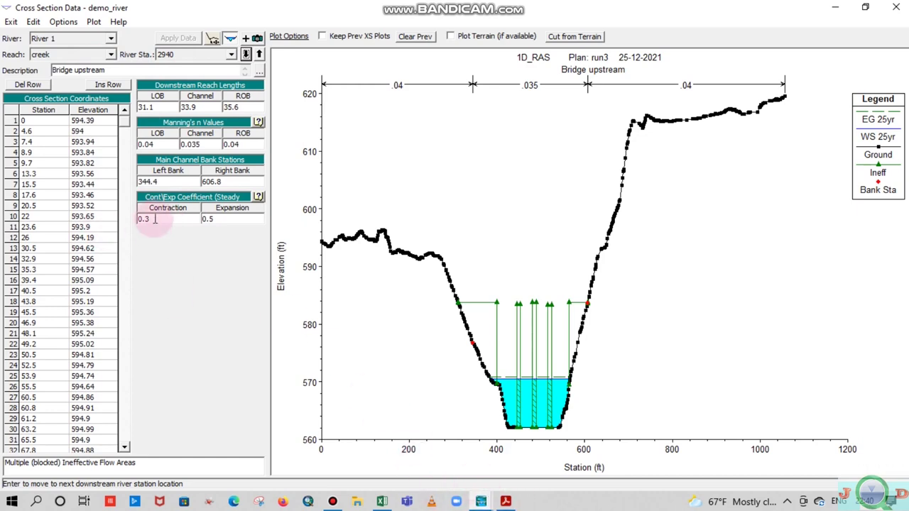
mouse_move(506, 502)
click(511, 463)
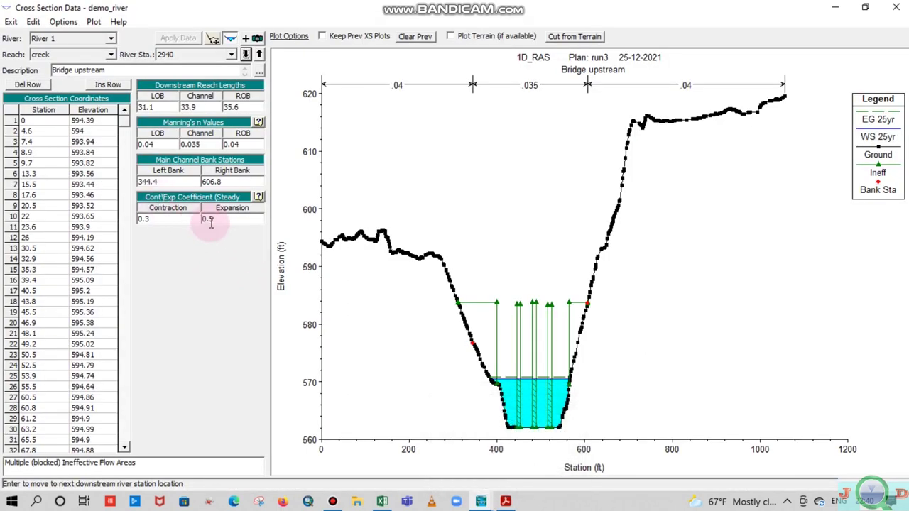
click(144, 218)
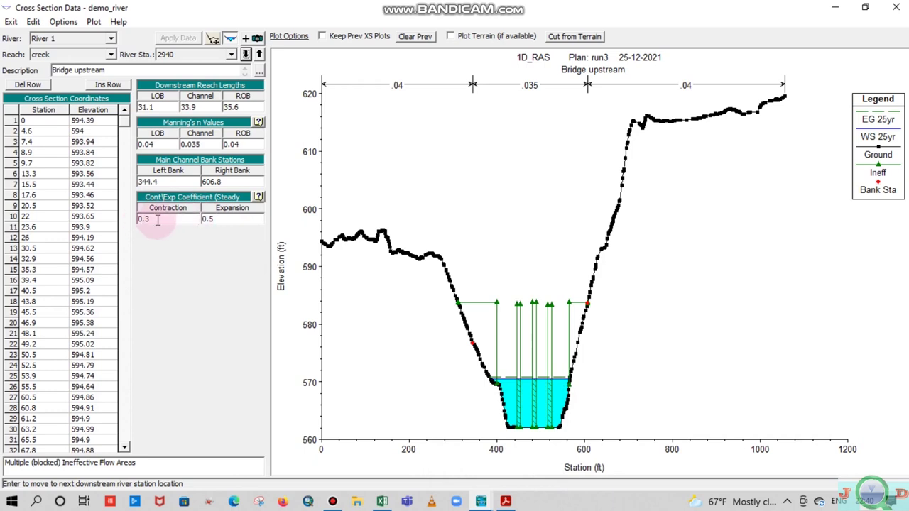
click(153, 218)
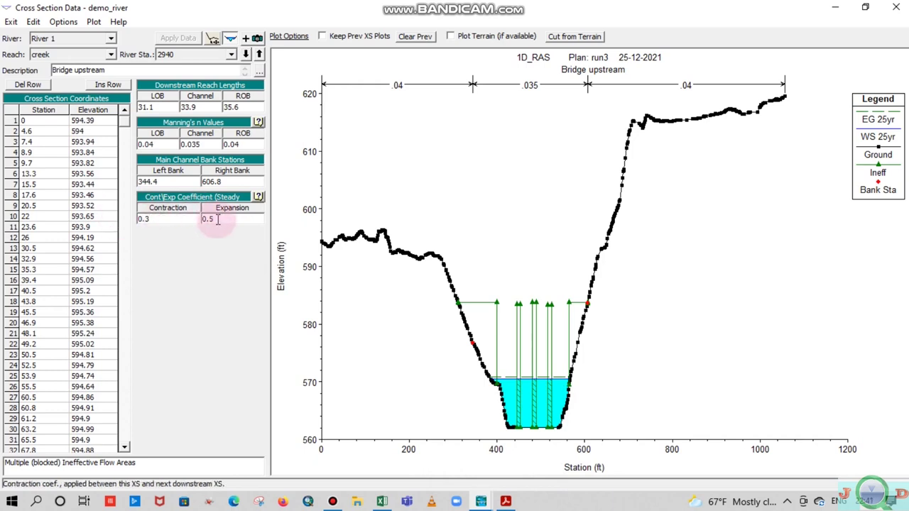
drag(138, 218, 195, 219)
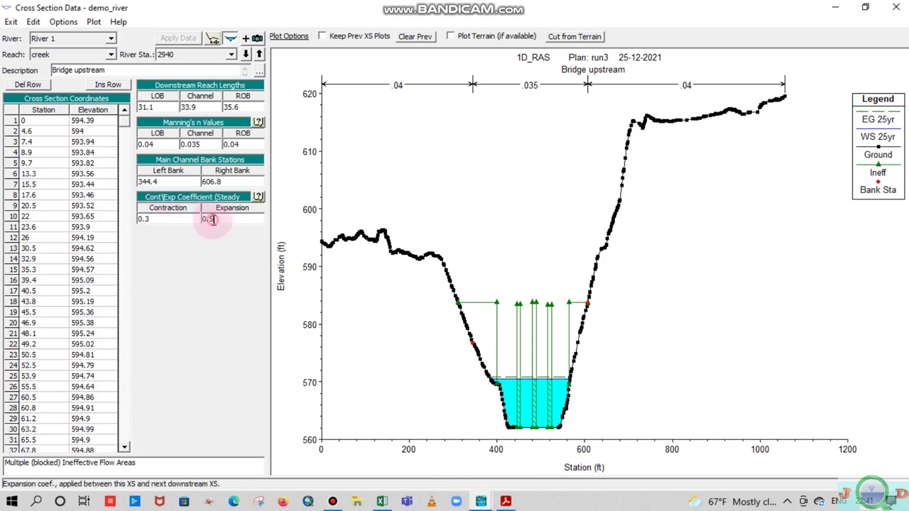
click(246, 54)
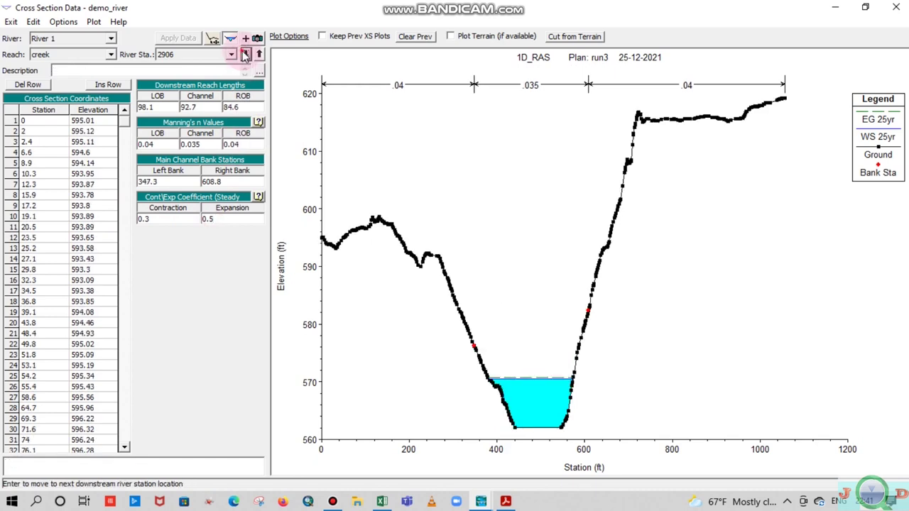